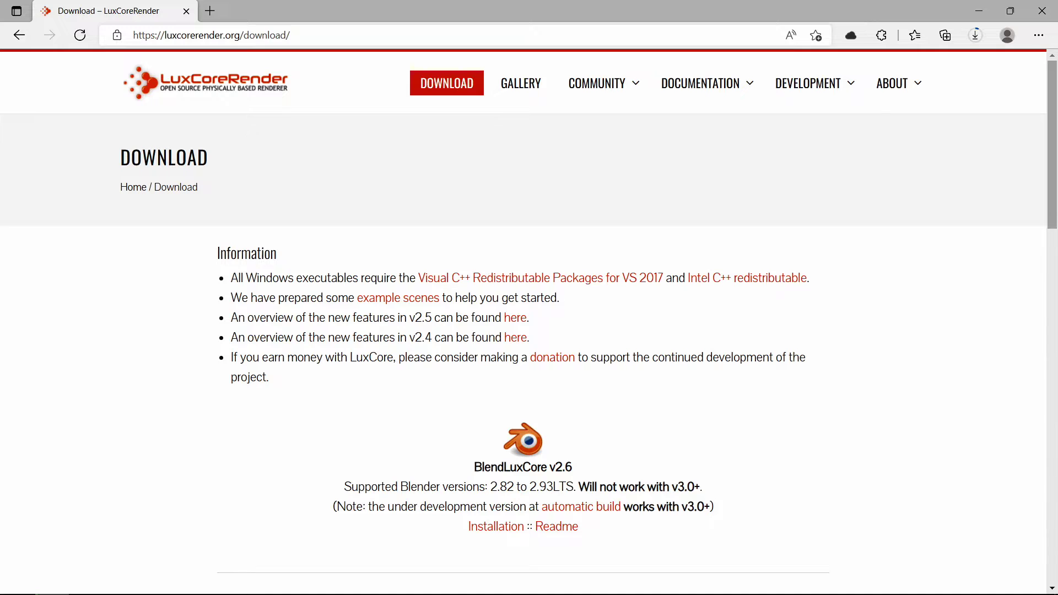
Step: Download BlendLuxCore-latest-win64.zip from the assets of the BlendLuxCore latest build release
{"action": "scroll", "coordinate": [530, 331], "scroll_direction": "down", "scroll_amount": 5}
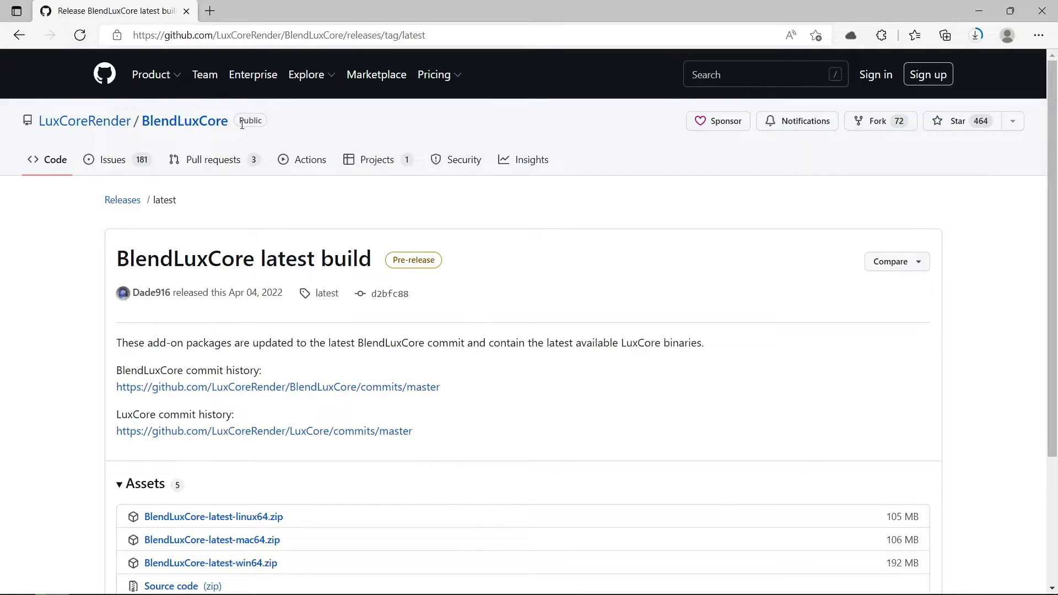
{"action": "scroll", "coordinate": [194, 255], "scroll_direction": "down", "scroll_amount": 3}
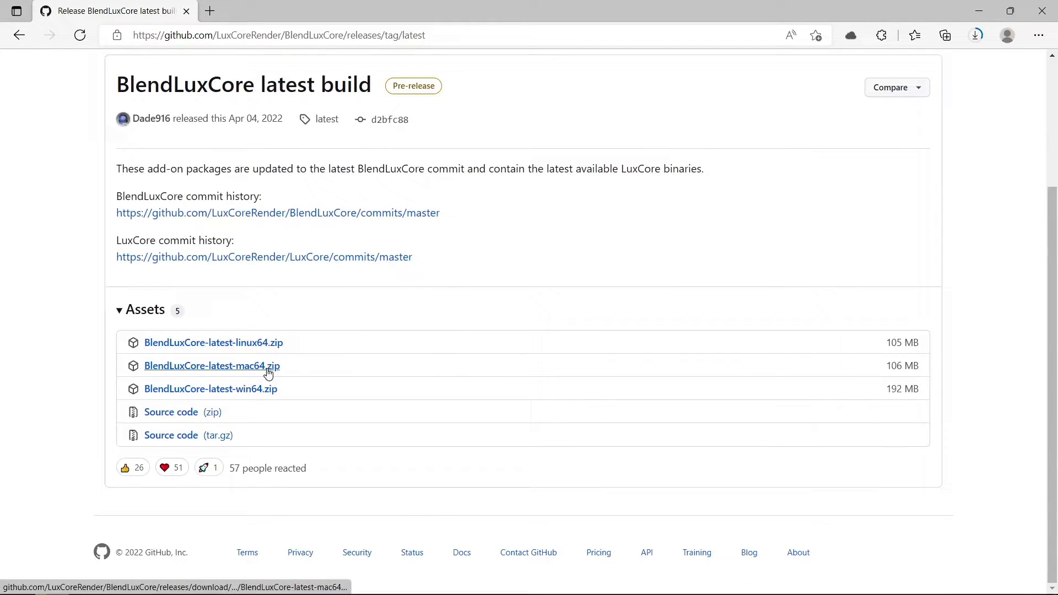
{"action": "left_click", "coordinate": [267, 390]}
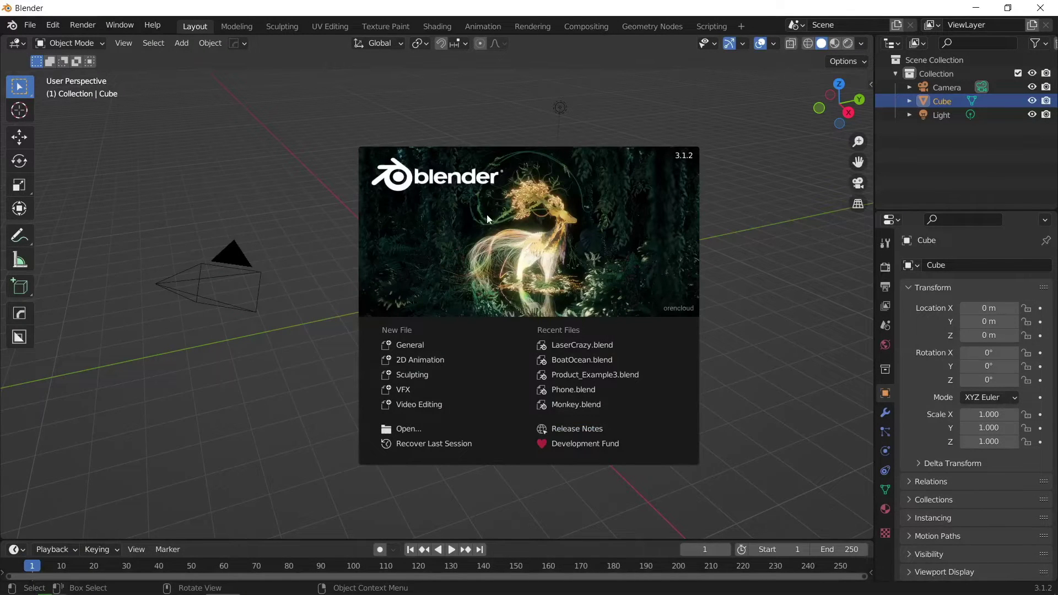
Step: Switch to Blender, install the add-on from BlendLuxCore-latest-win64.zip and enable Render: LuxCore in the preferences
{"action": "left_click", "coordinate": [487, 214]}
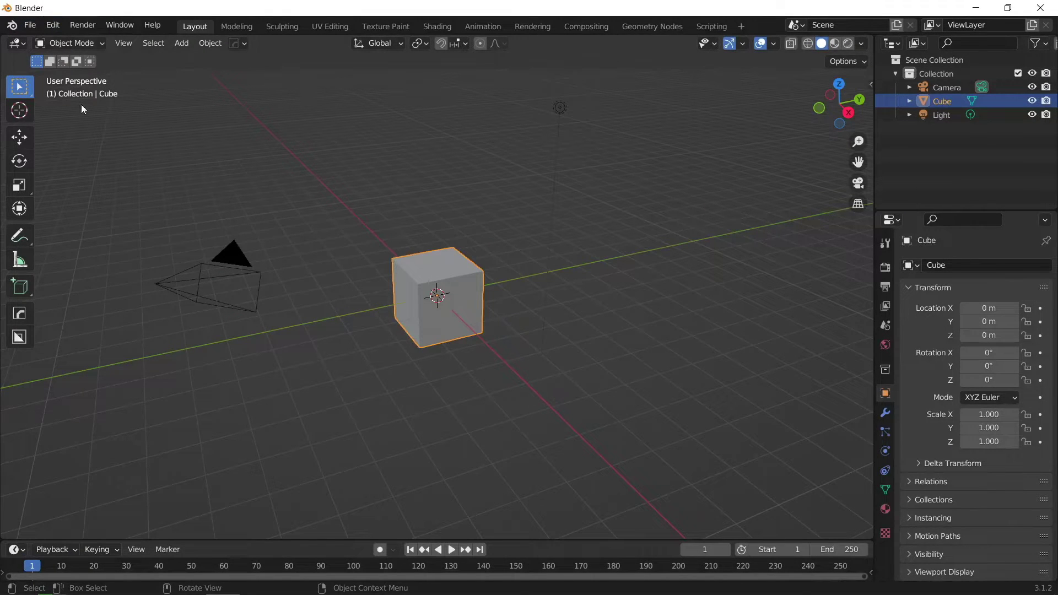
{"action": "left_click", "coordinate": [53, 25]}
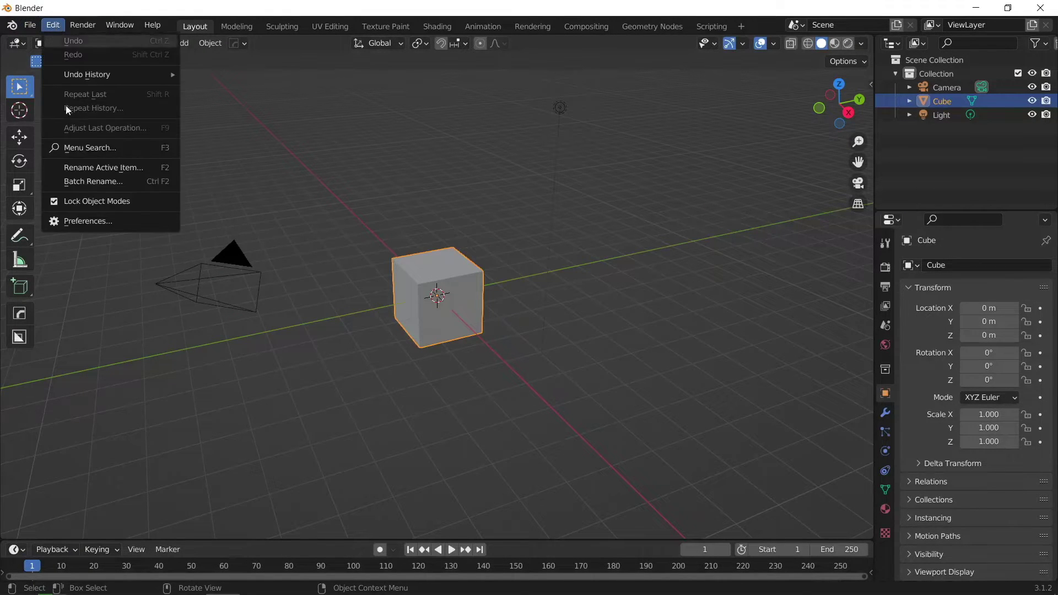
{"action": "left_click", "coordinate": [69, 222]}
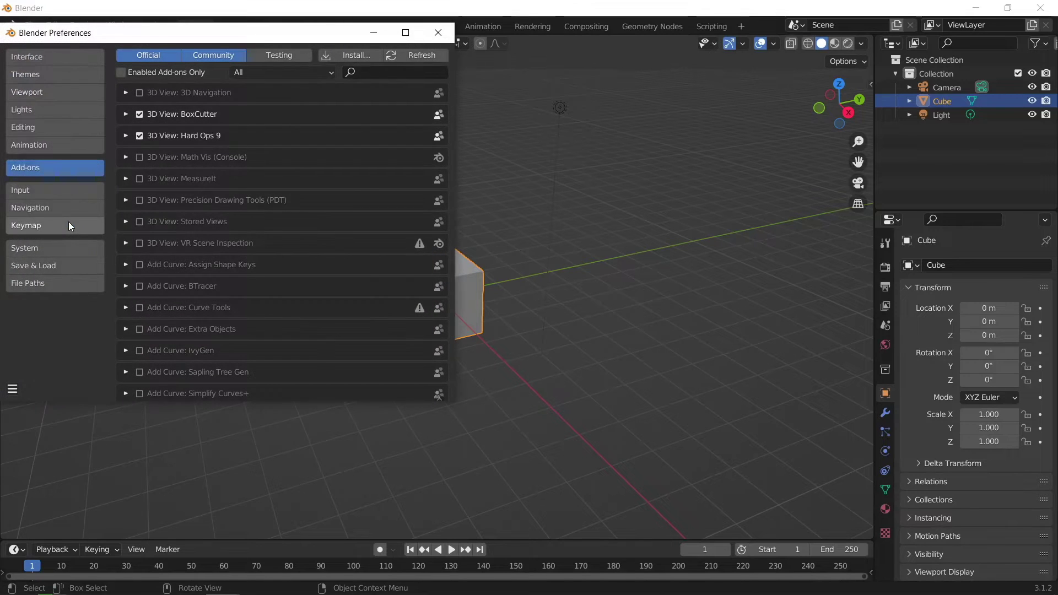
{"action": "left_click", "coordinate": [327, 56]}
{"action": "double_click", "coordinate": [256, 140]}
{"action": "left_click", "coordinate": [126, 94]}
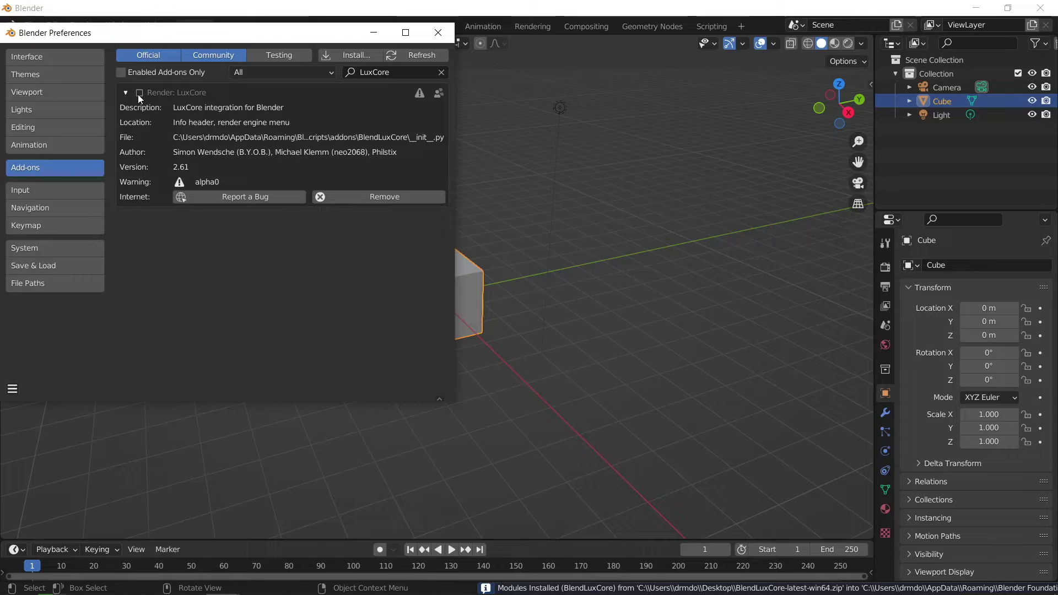
{"action": "left_click", "coordinate": [139, 93]}
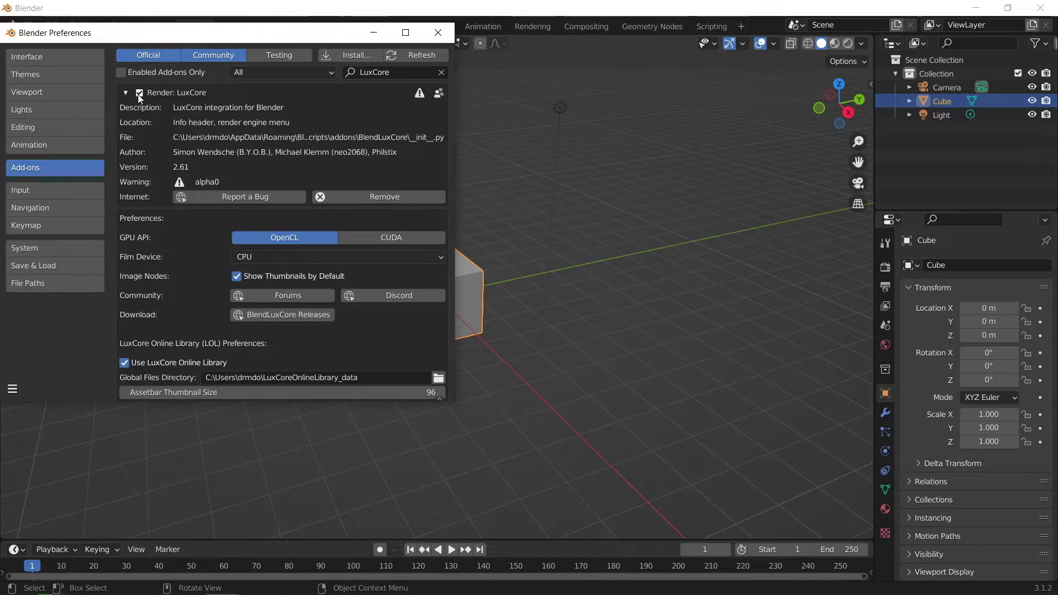
{"action": "left_click", "coordinate": [433, 36]}
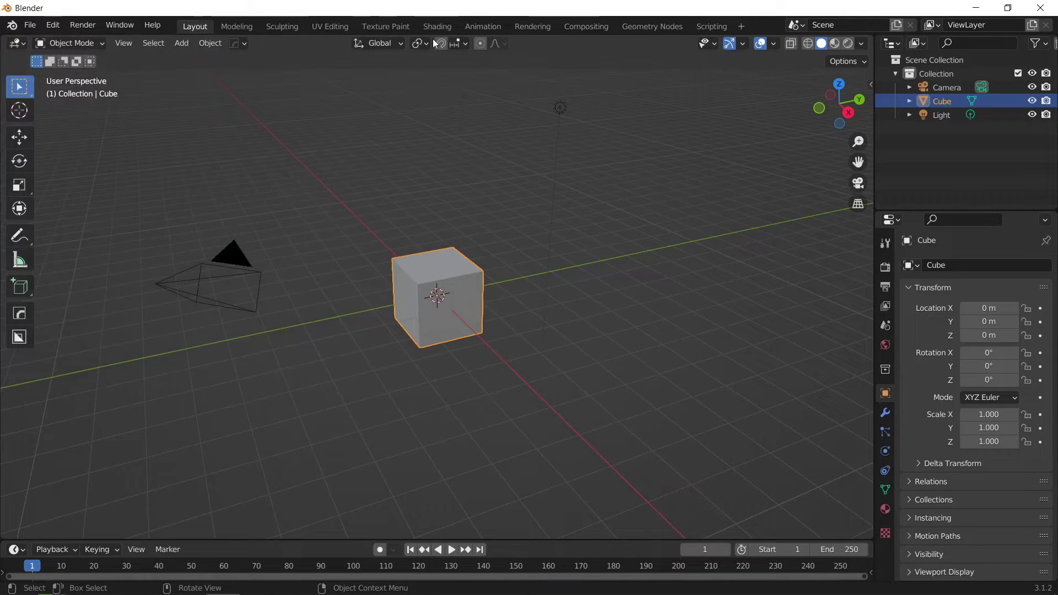
Step: Set the scene's render engine to LuxCore and its device to GPU
{"action": "left_click", "coordinate": [886, 267]}
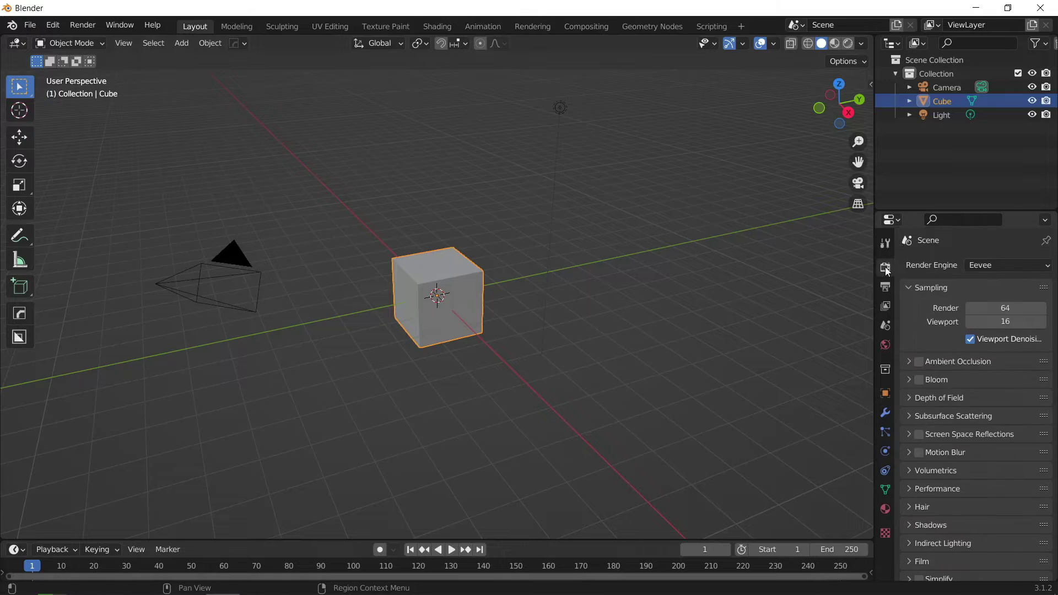
{"action": "left_click", "coordinate": [1006, 266]}
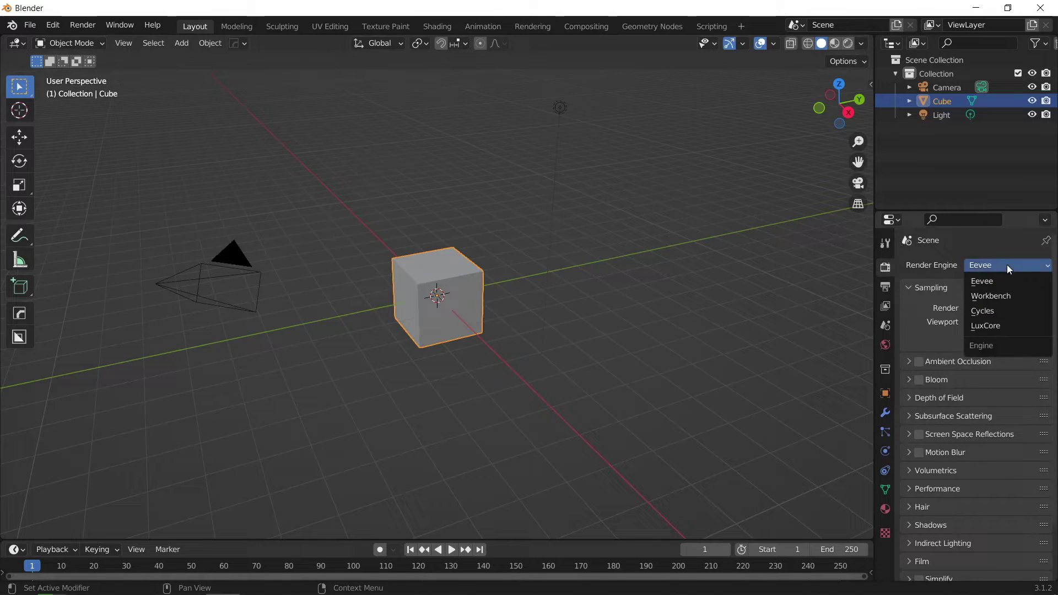
{"action": "left_click", "coordinate": [1010, 326]}
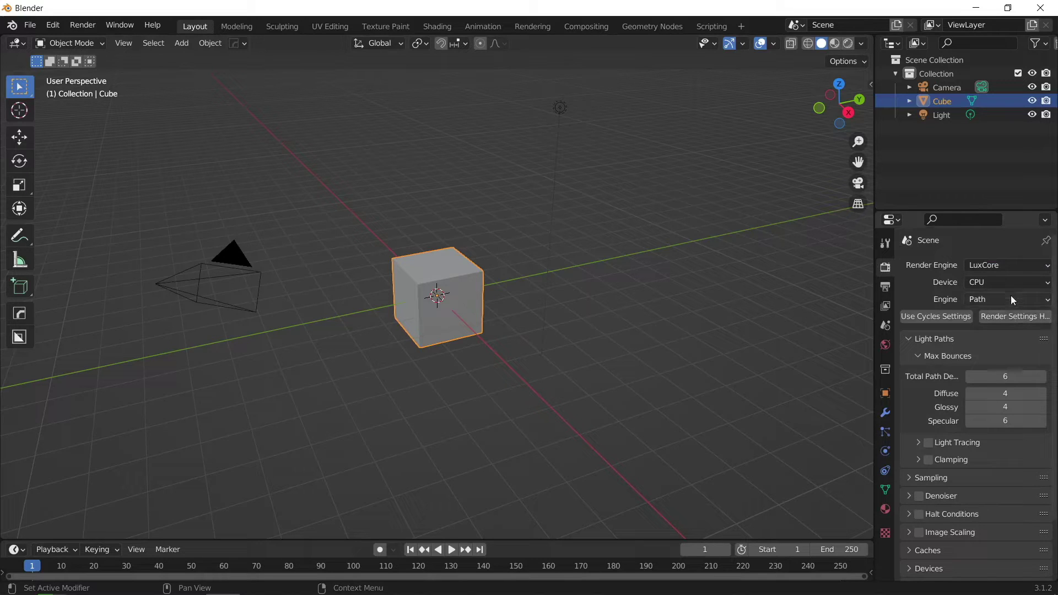
{"action": "left_click", "coordinate": [1012, 283]}
{"action": "left_click", "coordinate": [1003, 312]}
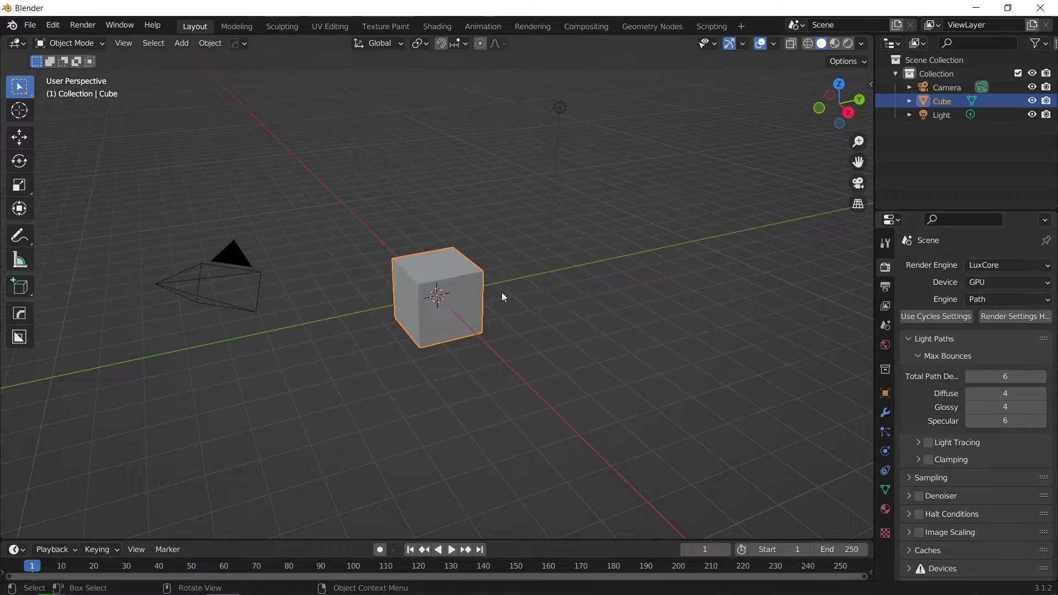
Step: Set the LuxCore engine to Bidir and enable the denoiser with type OIDN
{"action": "left_click", "coordinate": [644, 83]}
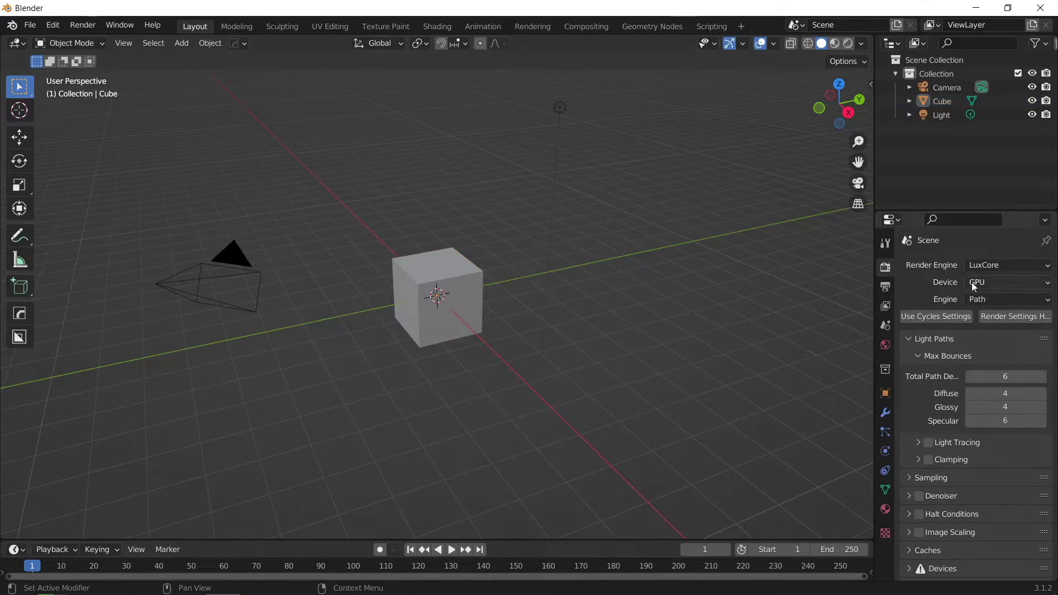
{"action": "left_click", "coordinate": [1003, 298]}
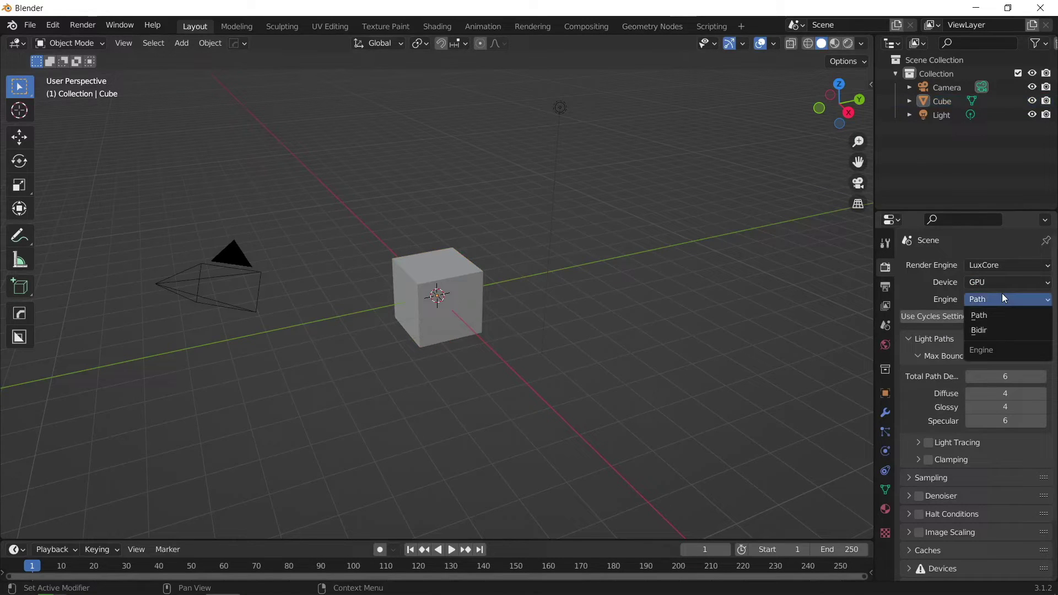
{"action": "left_click", "coordinate": [1000, 332]}
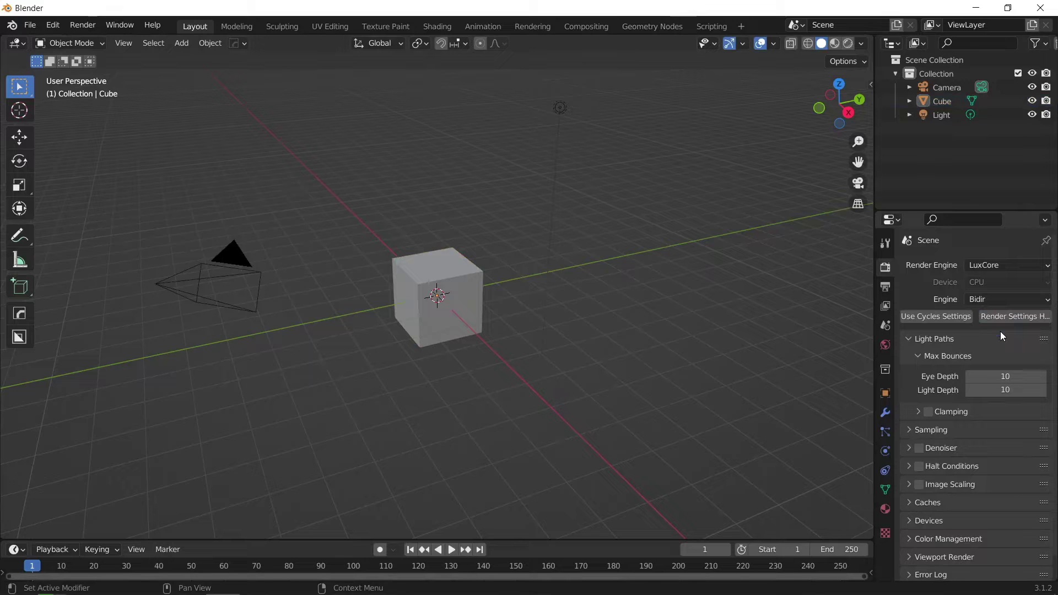
{"action": "left_click", "coordinate": [920, 448]}
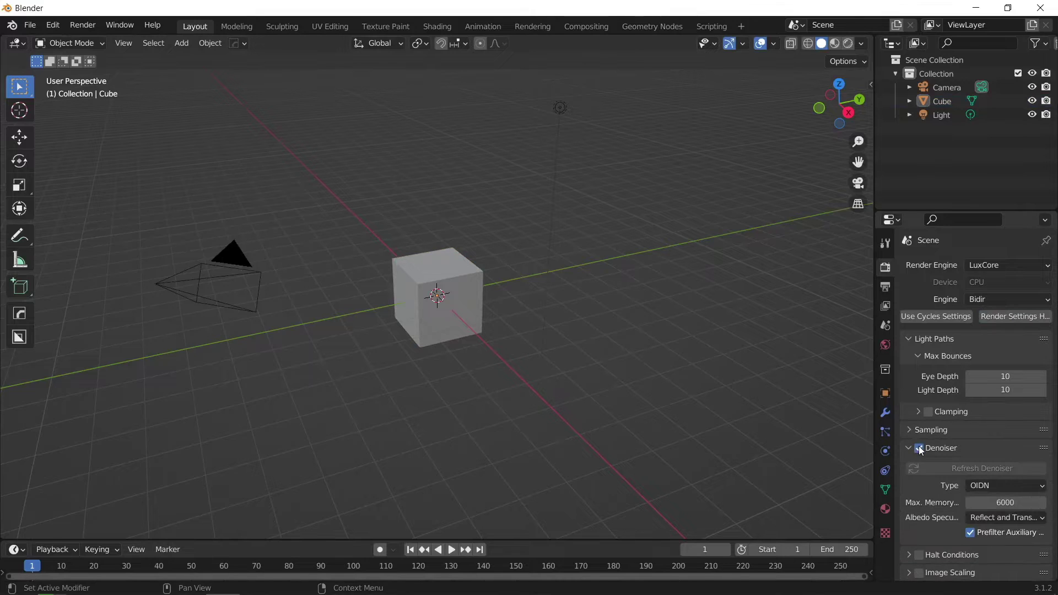
{"action": "left_click", "coordinate": [1001, 486]}
{"action": "left_click", "coordinate": [1002, 515]}
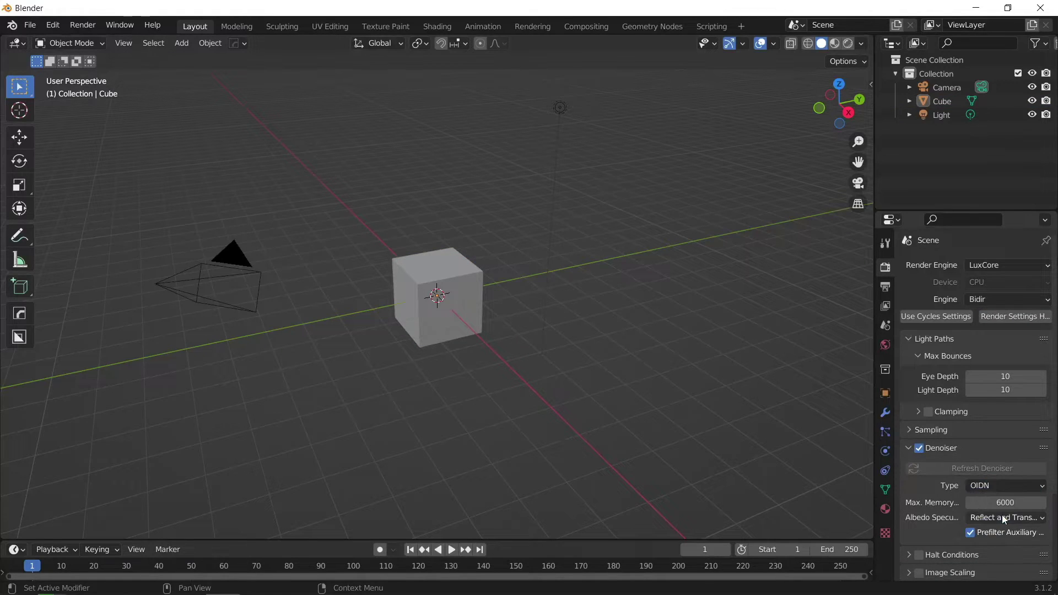
Step: Enable the render's halt conditions and set a time limit of 300 seconds
{"action": "scroll", "coordinate": [964, 449], "scroll_direction": "down", "scroll_amount": 3}
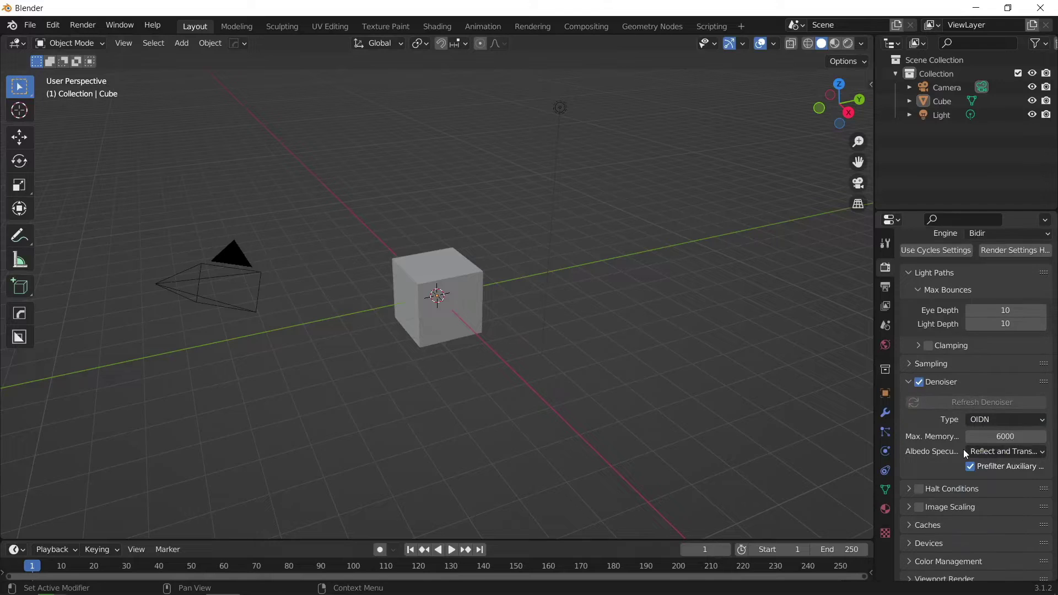
{"action": "left_click", "coordinate": [919, 489]}
{"action": "left_click", "coordinate": [911, 490]}
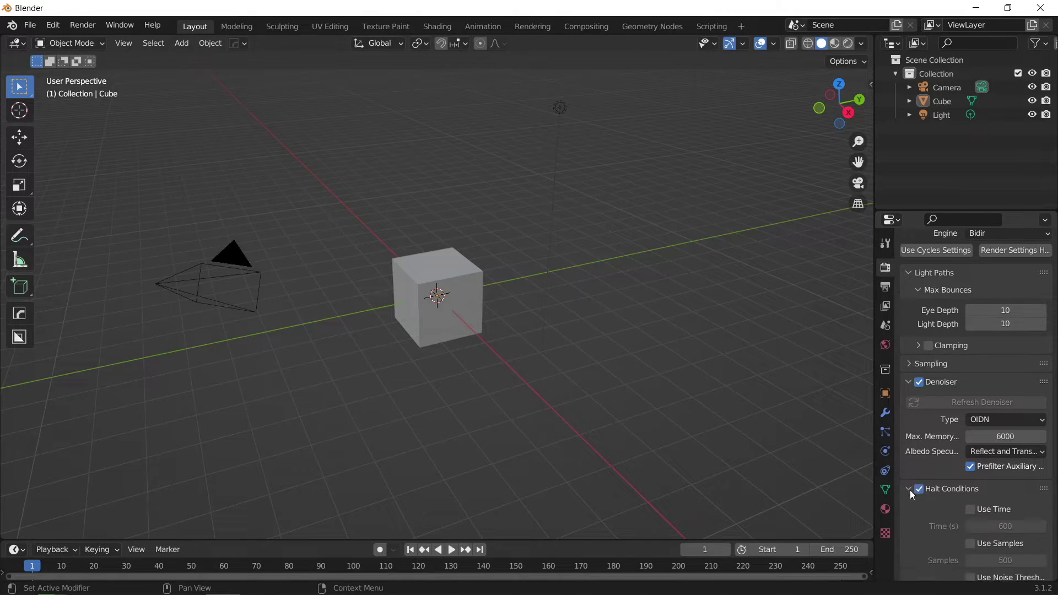
{"action": "scroll", "coordinate": [915, 485], "scroll_direction": "down", "scroll_amount": 3}
{"action": "left_click", "coordinate": [987, 444]}
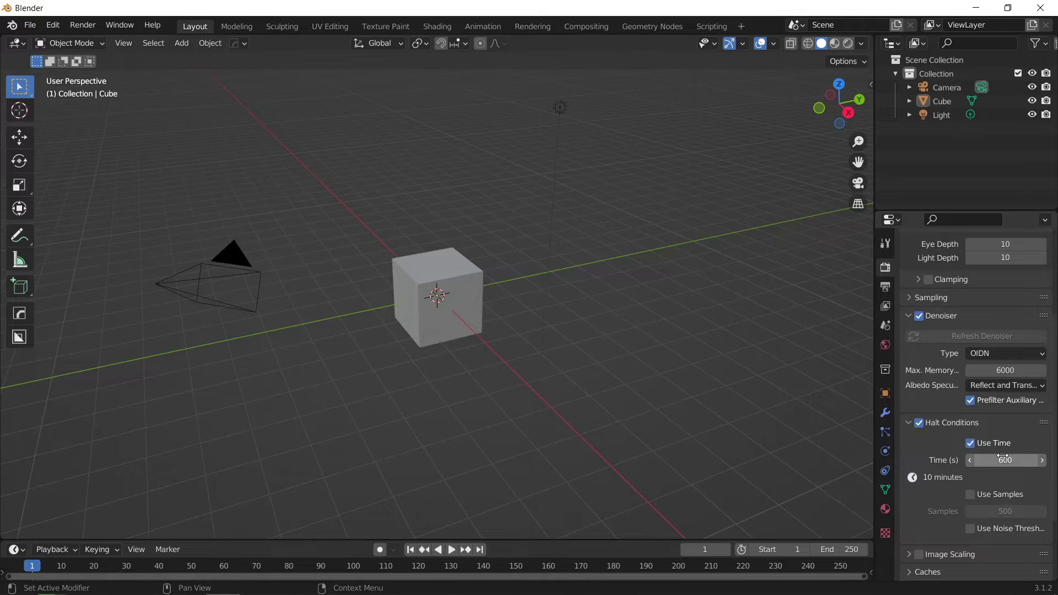
{"action": "left_click", "coordinate": [1008, 463]}
{"action": "type", "text": "300"}
{"action": "key", "text": "Return"}
{"action": "scroll", "coordinate": [1006, 464], "scroll_direction": "down", "scroll_amount": 3}
{"action": "scroll", "coordinate": [1007, 464], "scroll_direction": "down", "scroll_amount": 1}
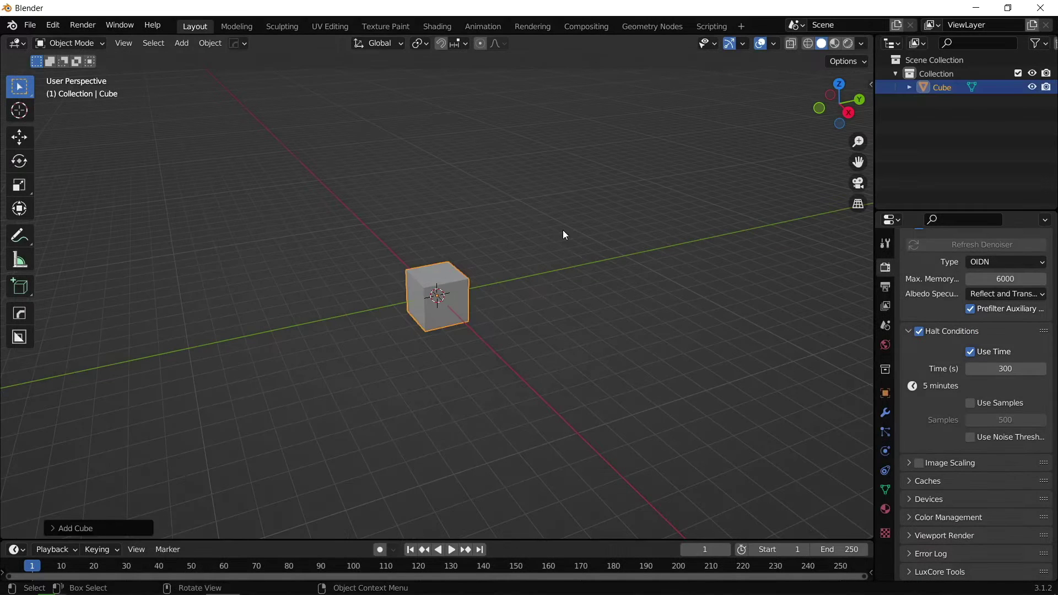
Step: Scale the cube up in X and Y and down along Z into a thin slab, and apply its scale
{"action": "key", "text": "s"}
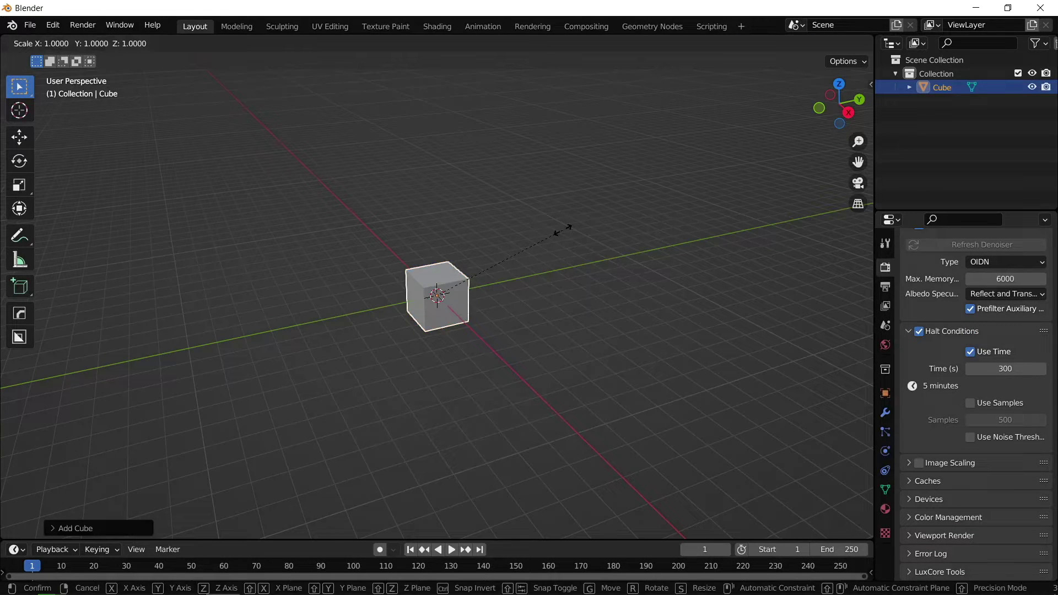
{"action": "key", "text": "shift+z"}
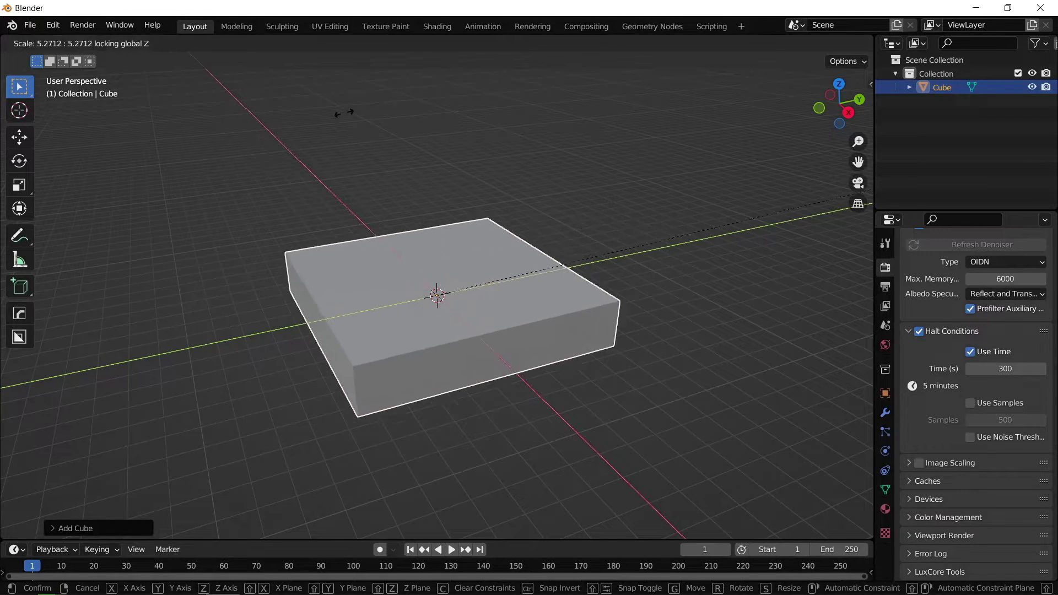
{"action": "left_click", "coordinate": [669, 74]}
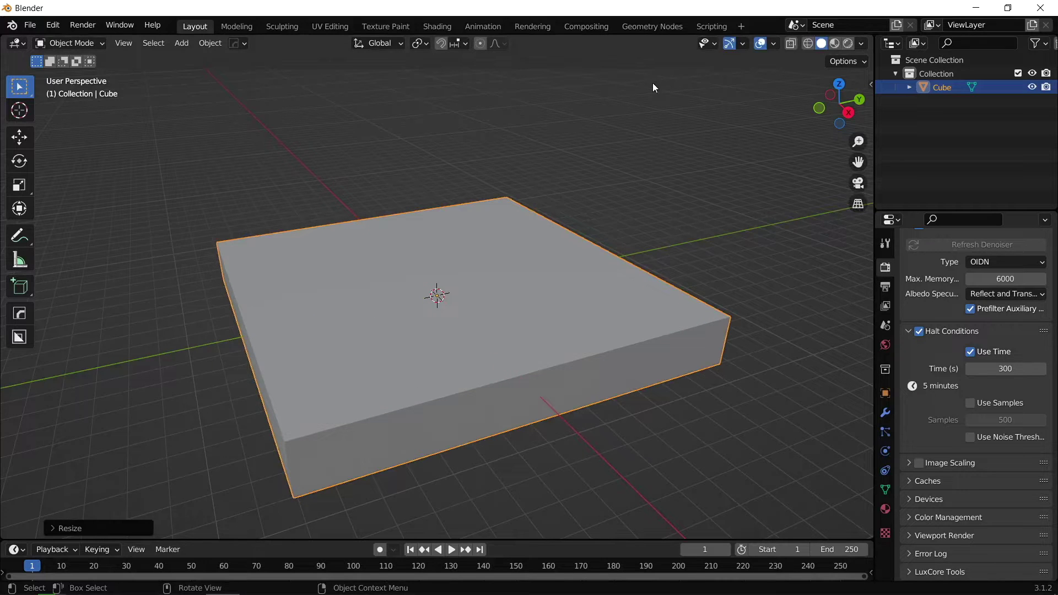
{"action": "key", "text": "s"}
{"action": "key", "text": "z"}
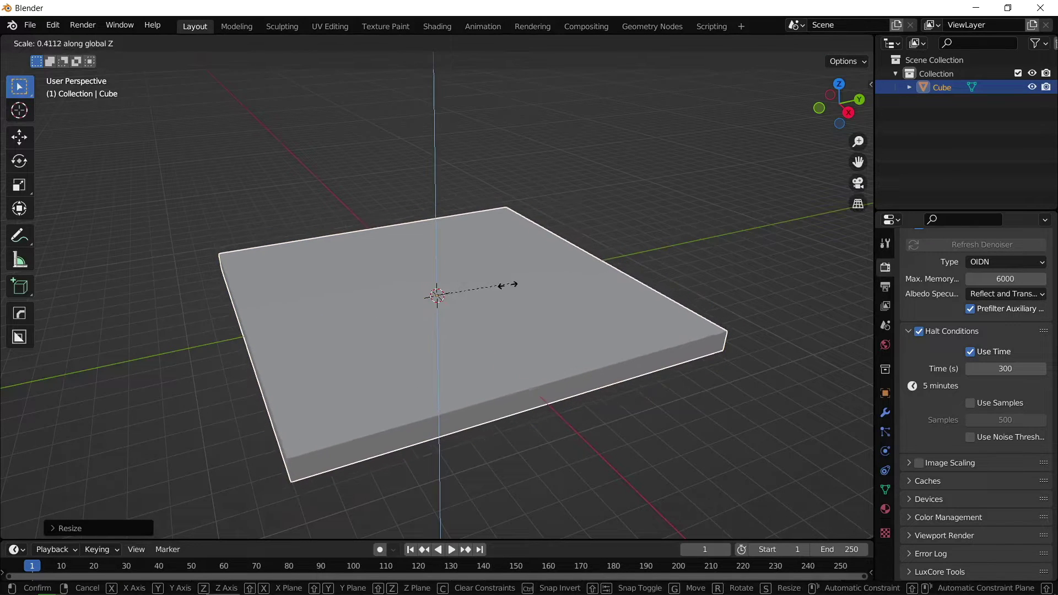
{"action": "left_click", "coordinate": [467, 334]}
{"action": "key", "text": "ctrl+a"}
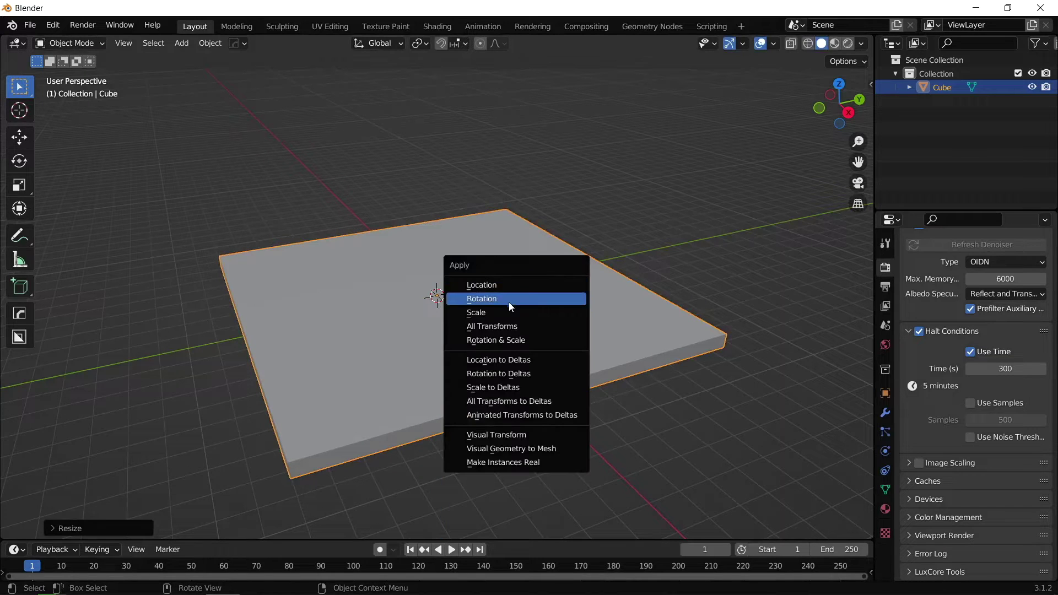
{"action": "left_click", "coordinate": [505, 314]}
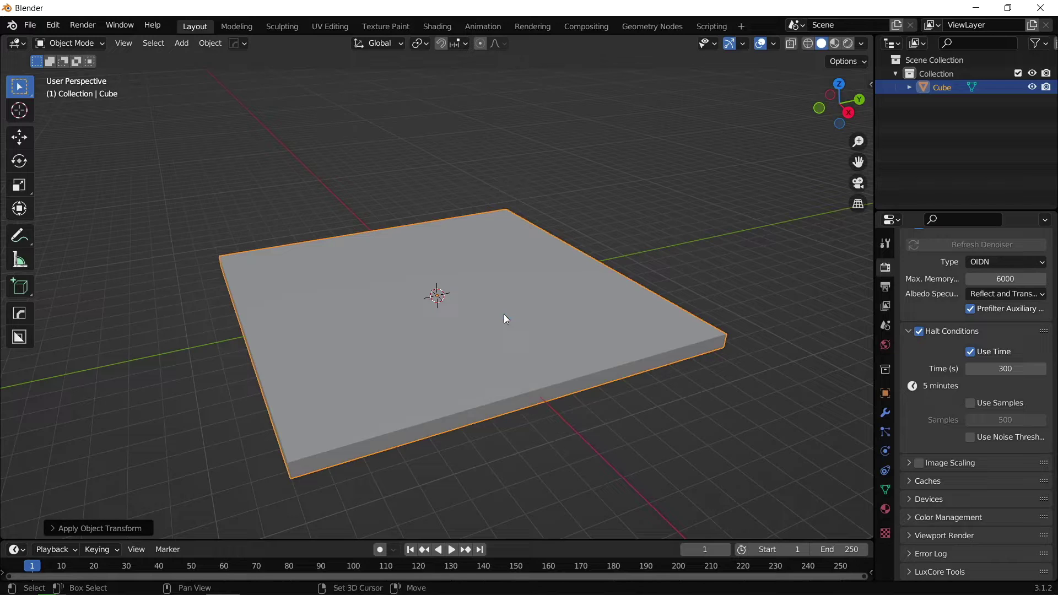
Step: Add a cylinder mesh with 64 vertices at the slab's centre
{"action": "key", "text": "shift+a"}
{"action": "mouse_move", "coordinate": [504, 315]}
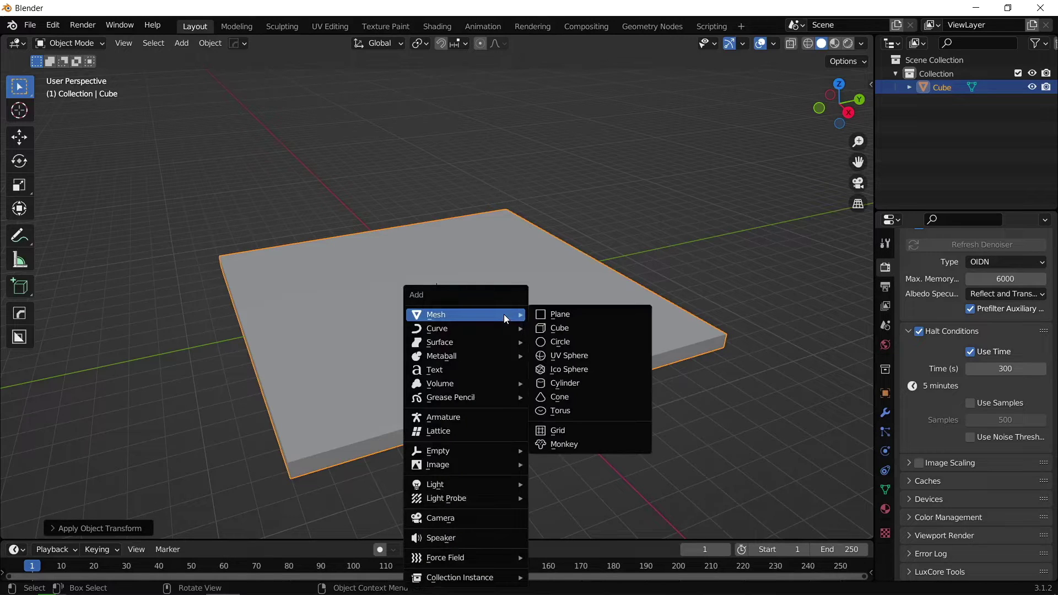
{"action": "left_click", "coordinate": [585, 383]}
{"action": "left_click", "coordinate": [125, 530]}
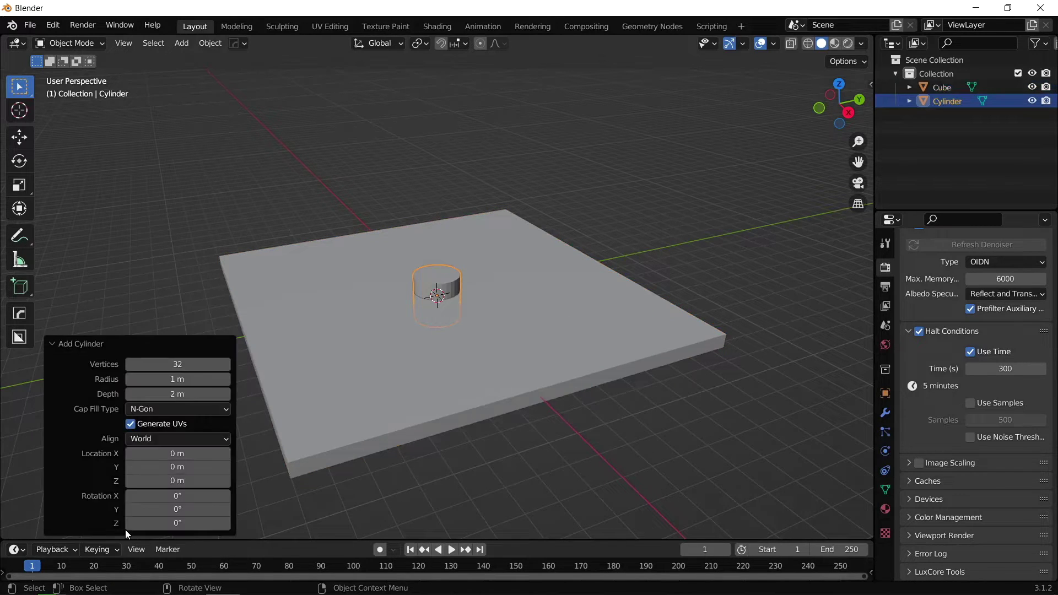
{"action": "left_click", "coordinate": [194, 378]}
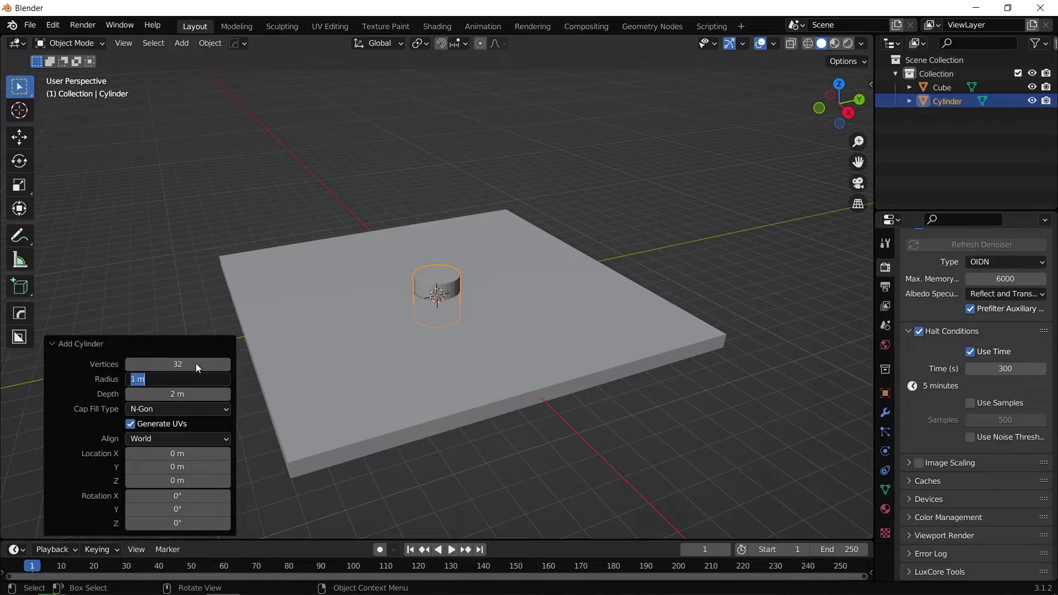
{"action": "left_click", "coordinate": [197, 365]}
{"action": "type", "text": "64"}
{"action": "key", "text": "Return"}
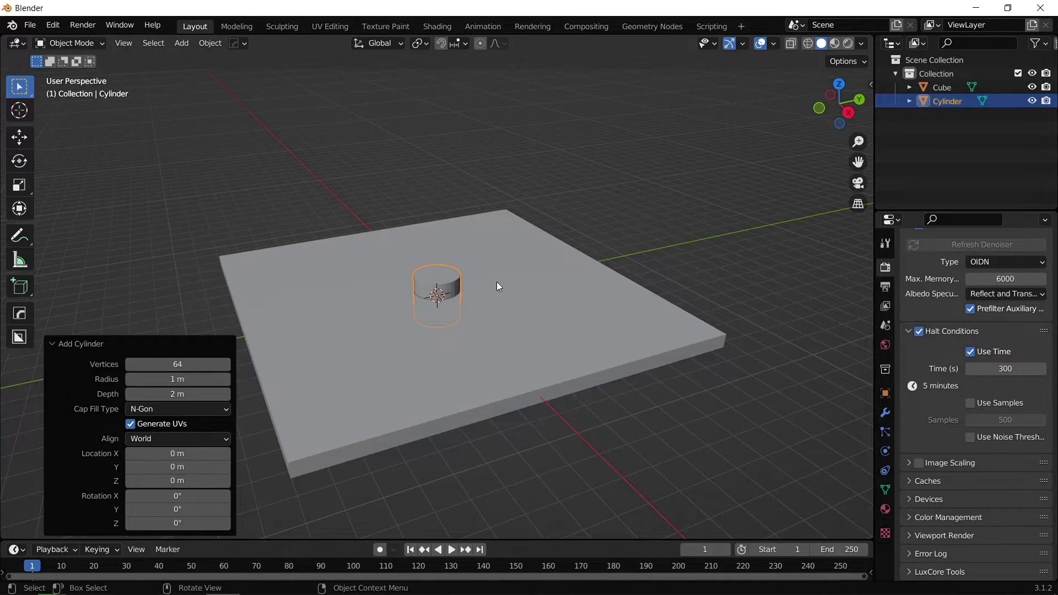
Step: Shade the cylinder smooth and enable Auto Smooth for its normals at 30°
{"action": "scroll", "coordinate": [497, 282], "scroll_direction": "up", "scroll_amount": 3}
{"action": "right_click", "coordinate": [444, 266]}
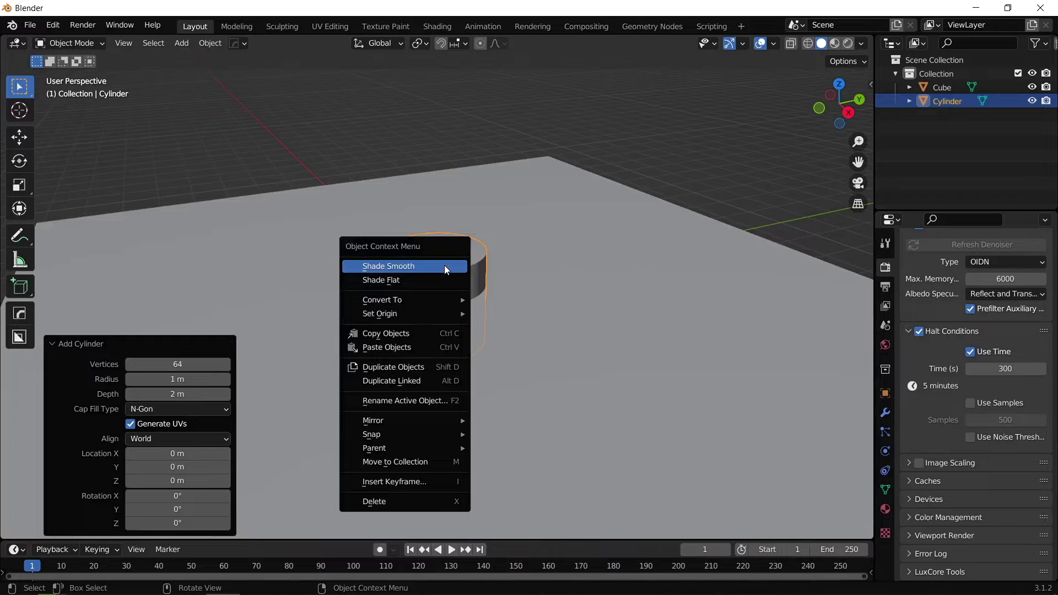
{"action": "left_click", "coordinate": [445, 265]}
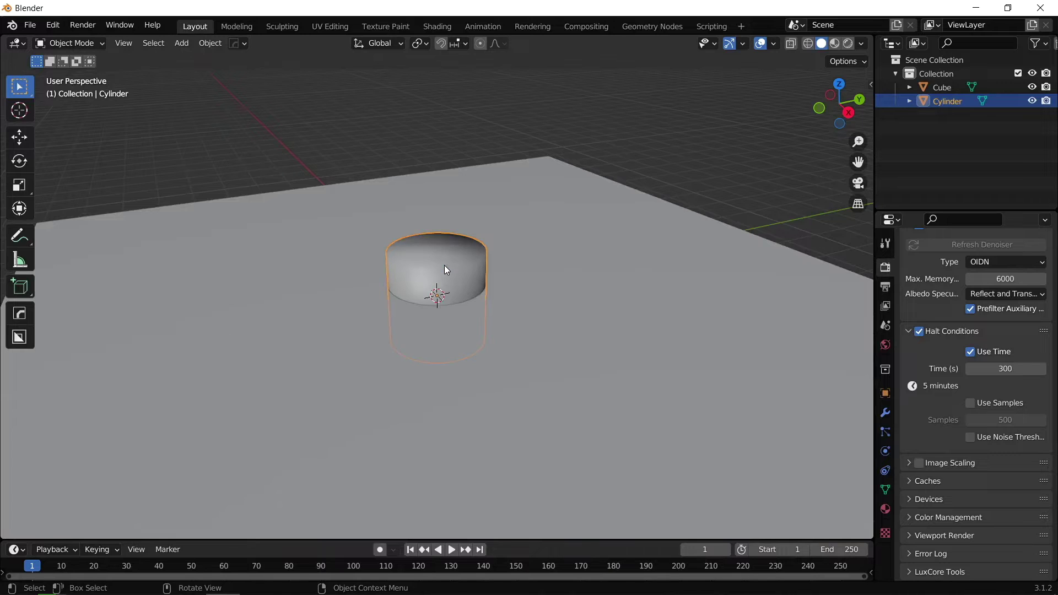
{"action": "left_click", "coordinate": [885, 489]}
{"action": "left_click", "coordinate": [937, 499]}
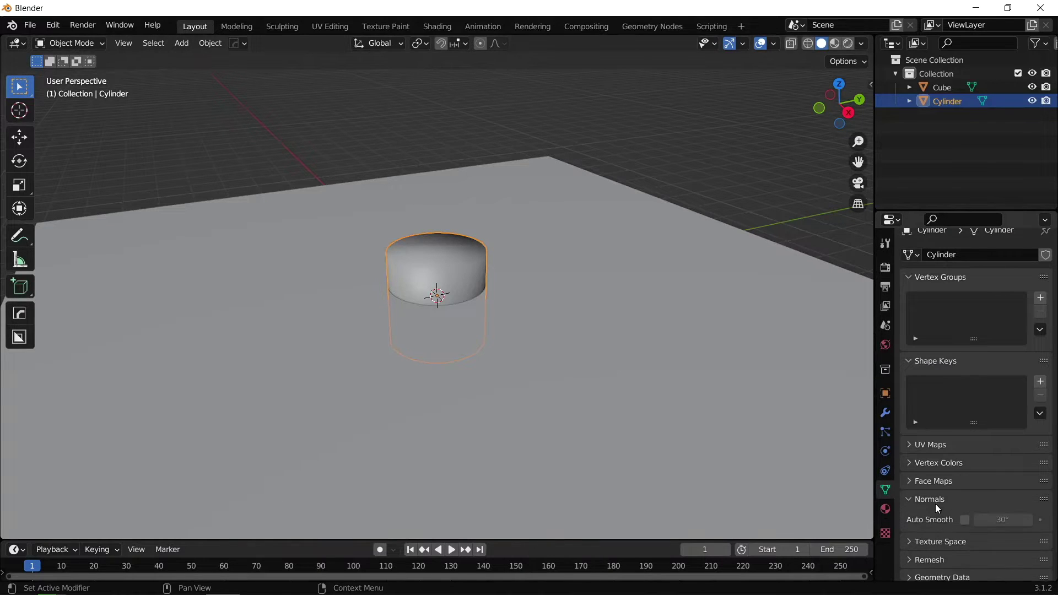
{"action": "left_click", "coordinate": [965, 519]}
{"action": "scroll", "coordinate": [356, 216], "scroll_direction": "down", "scroll_amount": 4}
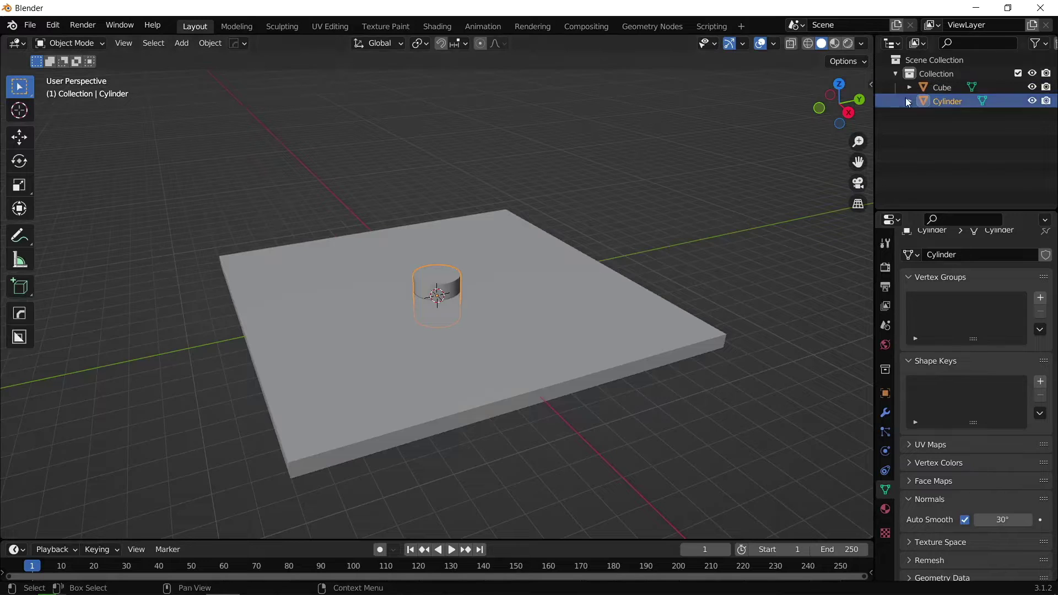
Step: From the top view, move the cylinder along X by -1 m and by a further -10 m
{"action": "left_click", "coordinate": [839, 83]}
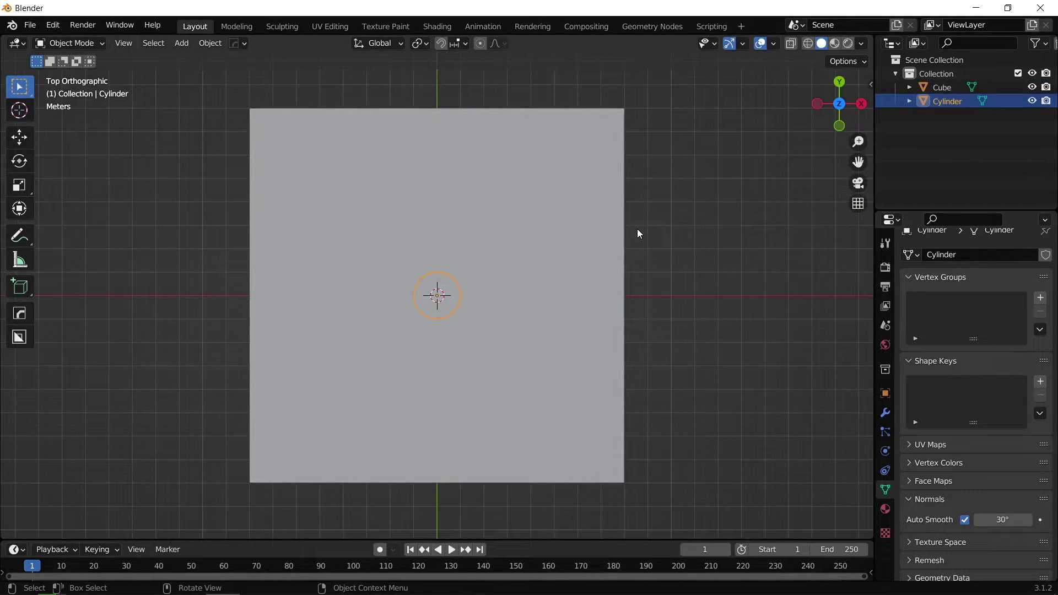
{"action": "type", "text": "gx-1"}
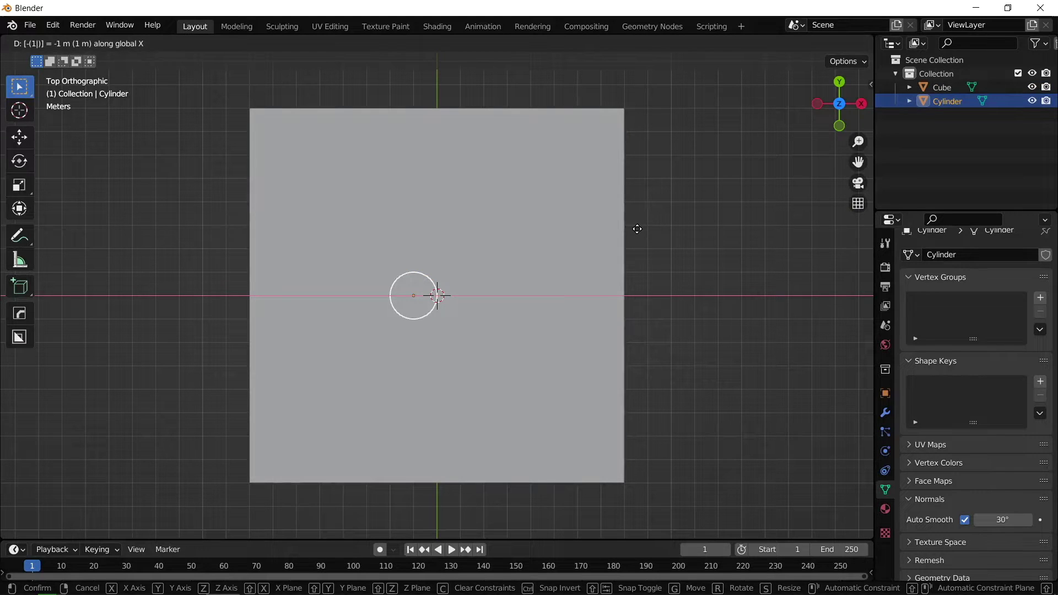
{"action": "key", "text": "Return"}
{"action": "type", "text": "gx-10"}
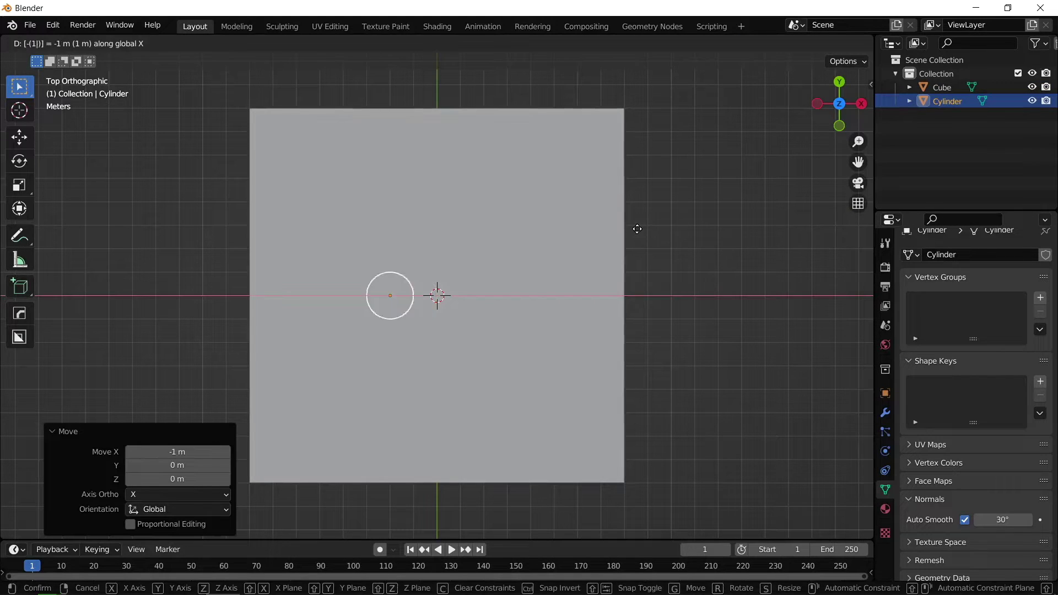
{"action": "key", "text": "Return"}
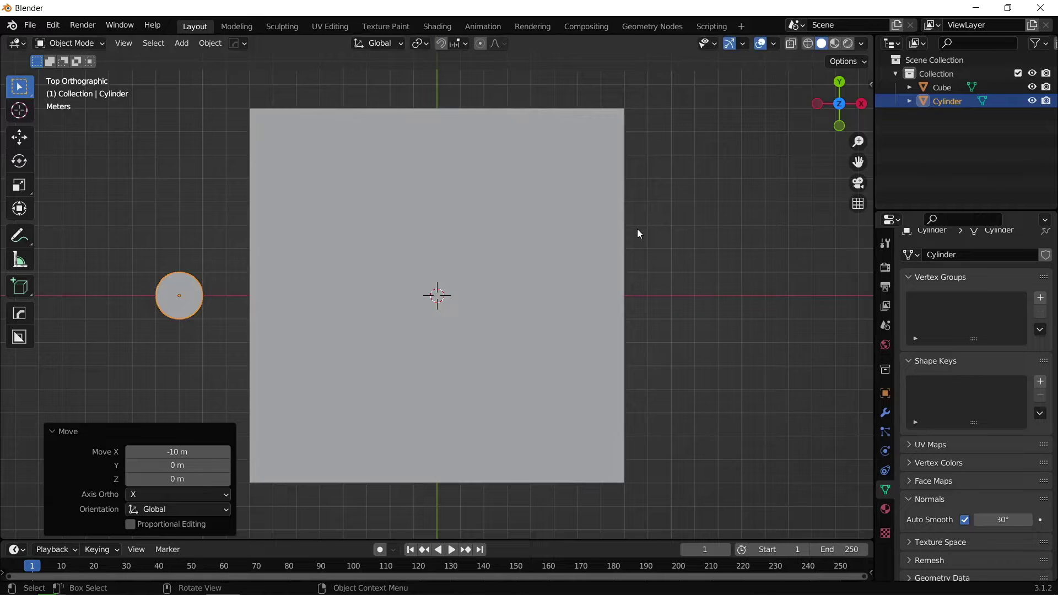
Step: Bring the cylinder to about -6.53 m in X, scale it uniformly to about 0.417 and apply the scale
{"action": "key", "text": "n"}
{"action": "left_click_drag", "start_coordinate": [774, 113], "coordinate": [844, 114]}
{"action": "key", "text": "s"}
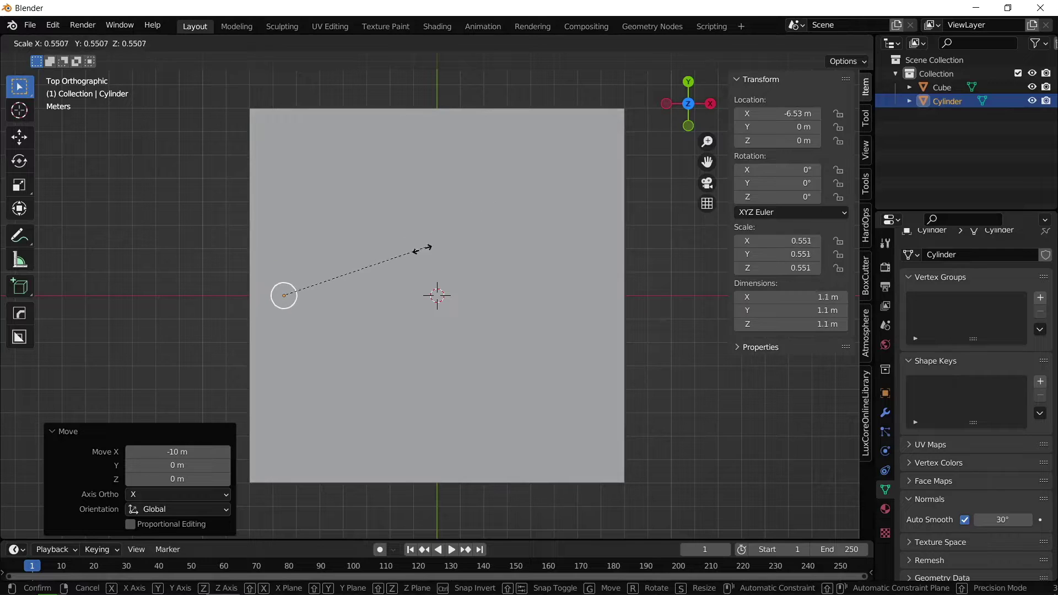
{"action": "left_click", "coordinate": [391, 262]}
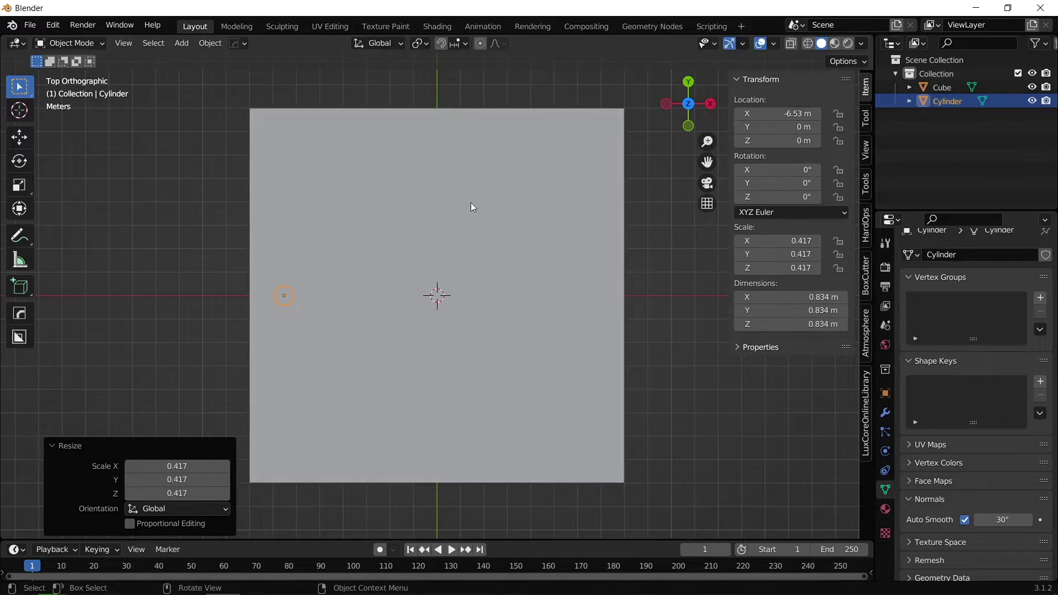
{"action": "key", "text": "ctrl+a"}
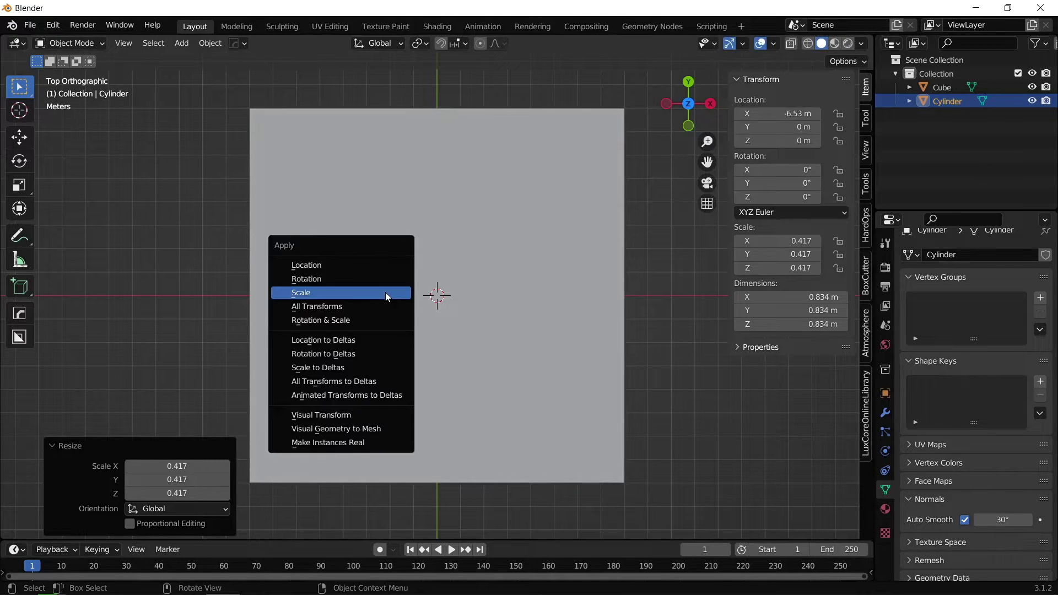
{"action": "left_click", "coordinate": [386, 292]}
Step: Set the cylinder's location to -7 m in both X and Y, near the slab's corner
{"action": "left_click", "coordinate": [771, 113]}
{"action": "type", "text": "-7"}
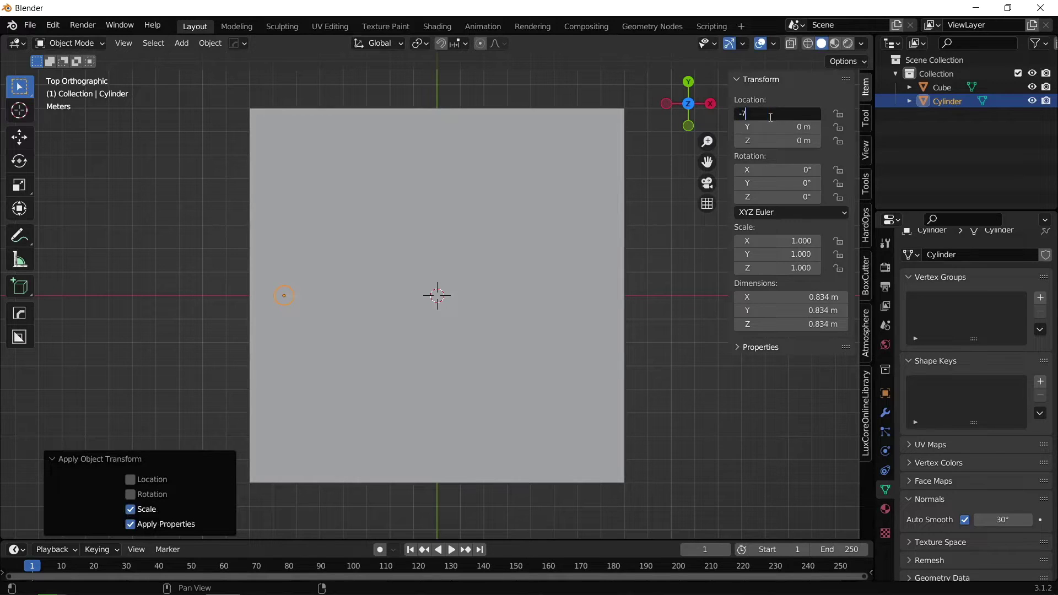
{"action": "key", "text": "Return"}
{"action": "left_click", "coordinate": [763, 126]}
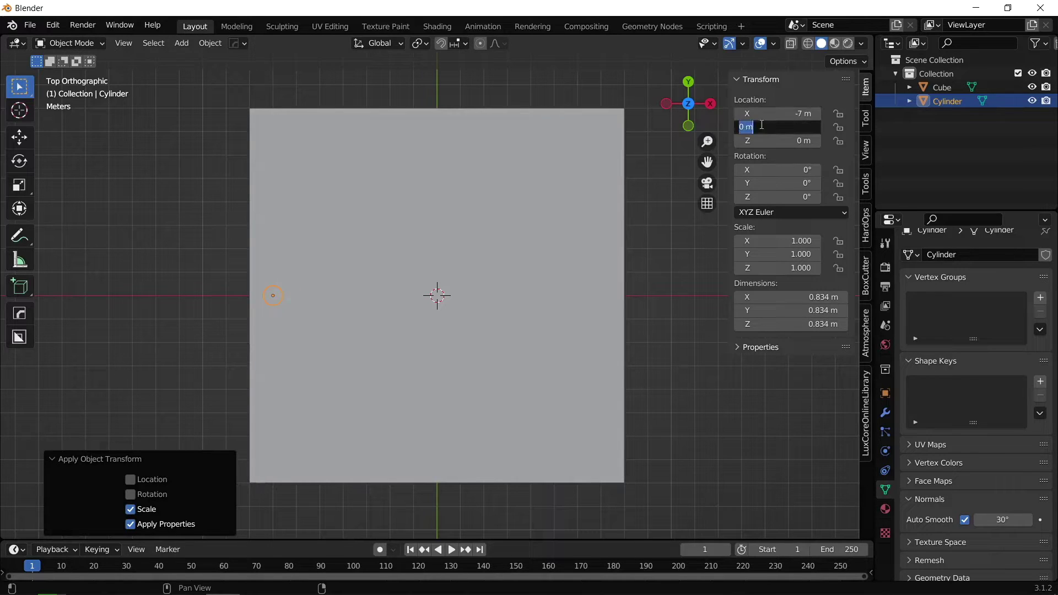
{"action": "type", "text": "-7"}
{"action": "key", "text": "Return"}
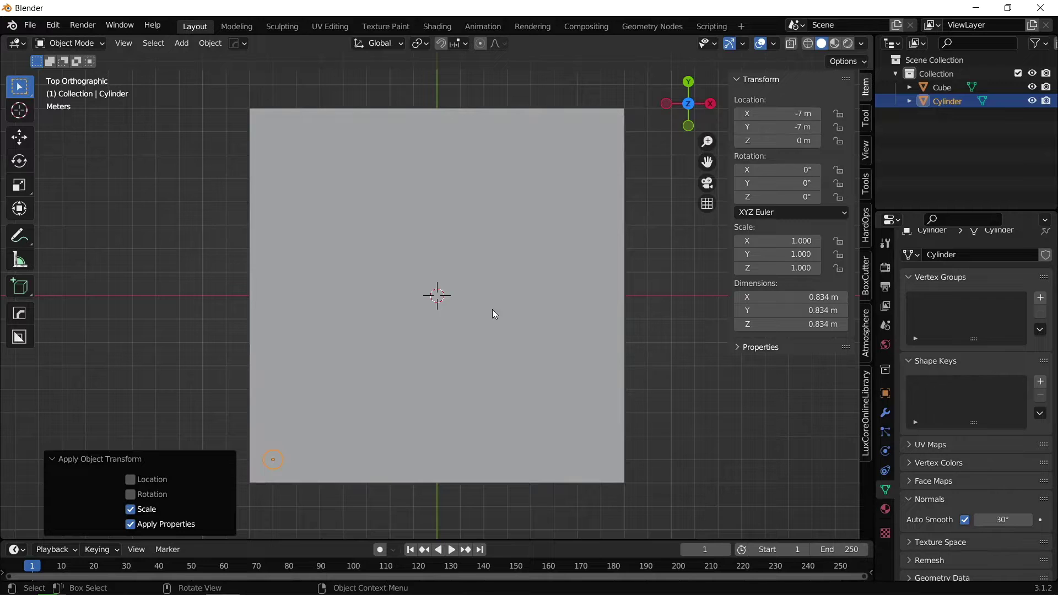
Step: Add an Array modifier to the cylinder with a relative offset factor X of 2
{"action": "middle_click_drag", "start_coordinate": [380, 242], "coordinate": [284, 101]}
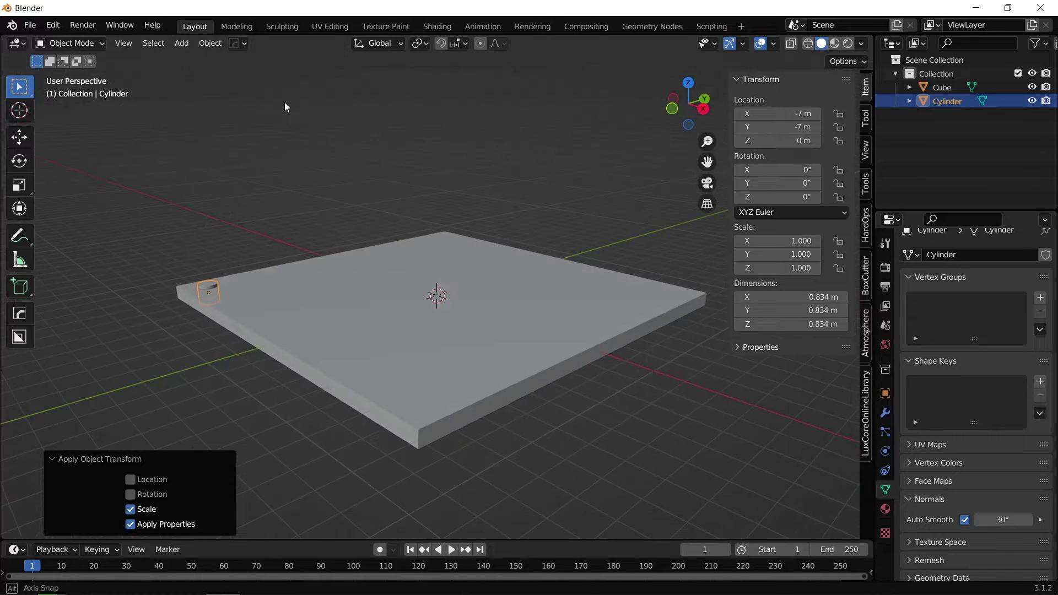
{"action": "scroll", "coordinate": [166, 269], "scroll_direction": "up", "scroll_amount": 3}
{"action": "scroll", "coordinate": [667, 281], "scroll_direction": "down", "scroll_amount": 4}
{"action": "middle_click_drag", "start_coordinate": [666, 281], "coordinate": [579, 287]}
{"action": "left_click", "coordinate": [886, 413]}
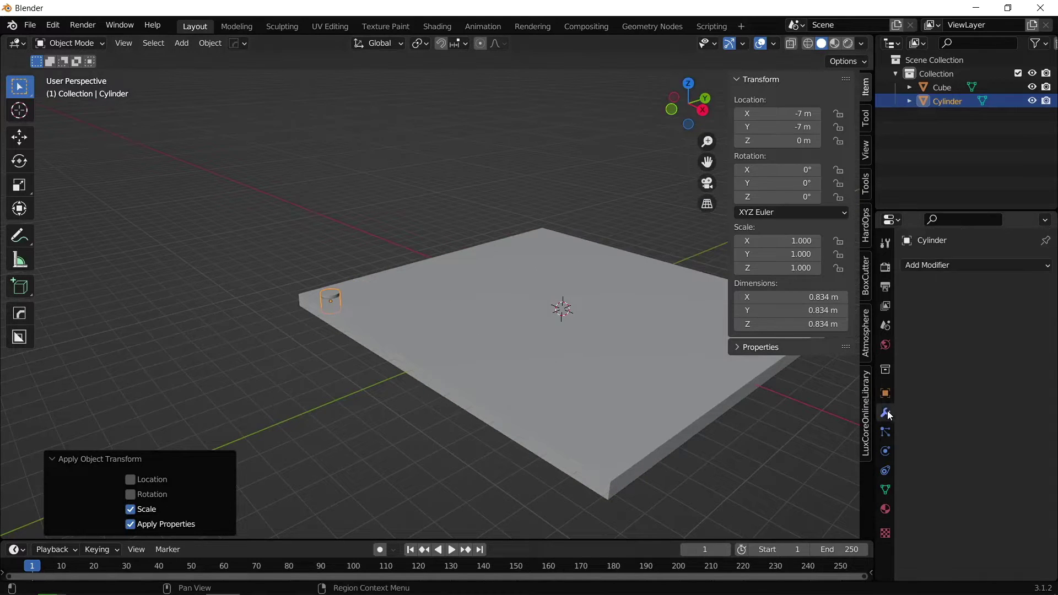
{"action": "left_click", "coordinate": [965, 262]}
{"action": "left_click", "coordinate": [769, 300]}
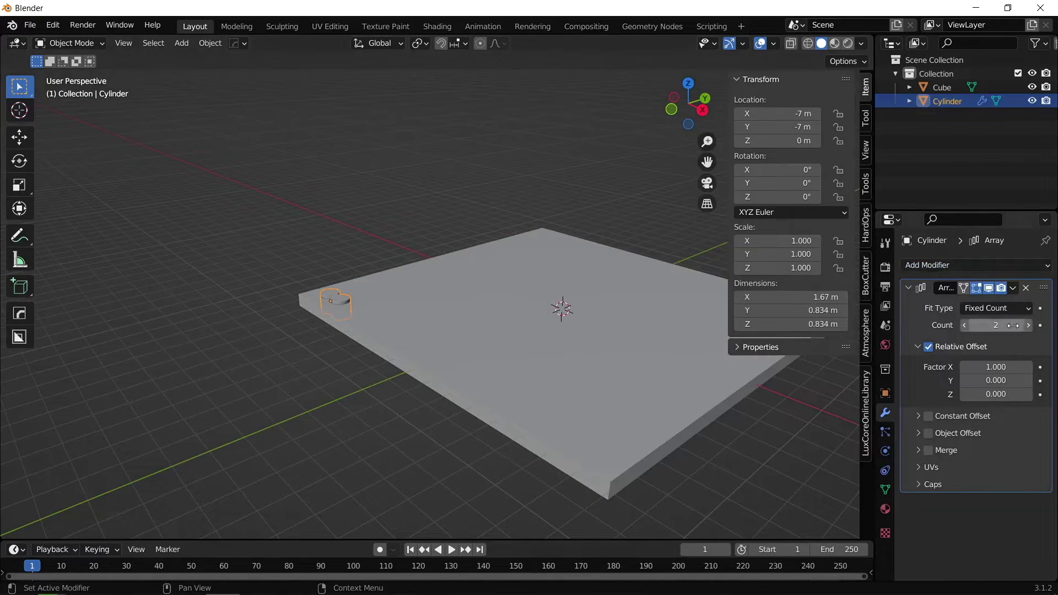
{"action": "middle_click_drag", "start_coordinate": [468, 331], "coordinate": [552, 393]}
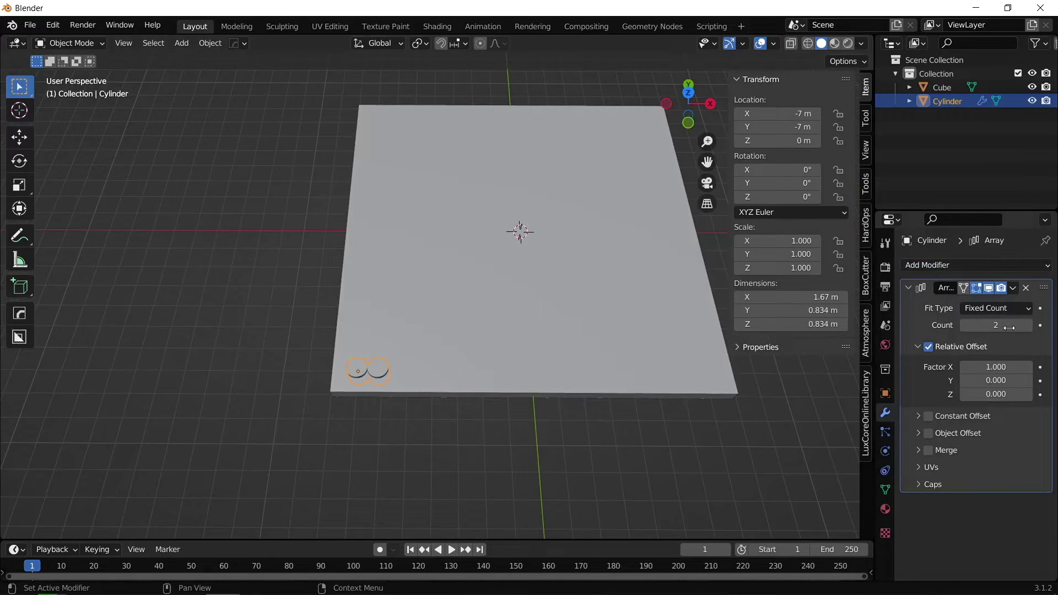
{"action": "double_click", "coordinate": [996, 367]}
{"action": "type", "text": "2"}
{"action": "key", "text": "Return"}
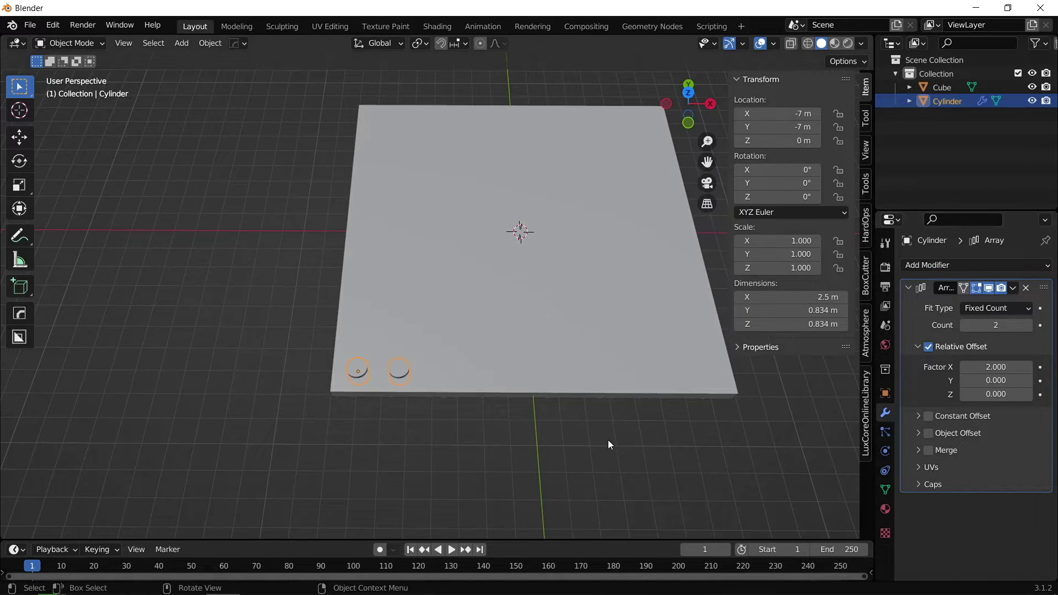
Step: Set the array's count to 9 so the cylinders form a row along the slab's edge
{"action": "left_click", "coordinate": [1029, 325]}
{"action": "left_click", "coordinate": [1029, 325]}
{"action": "left_click", "coordinate": [1029, 325]}
{"action": "left_click", "coordinate": [1029, 325]}
{"action": "left_click", "coordinate": [1029, 326]}
{"action": "left_click", "coordinate": [1028, 325]}
{"action": "left_click", "coordinate": [1029, 325]}
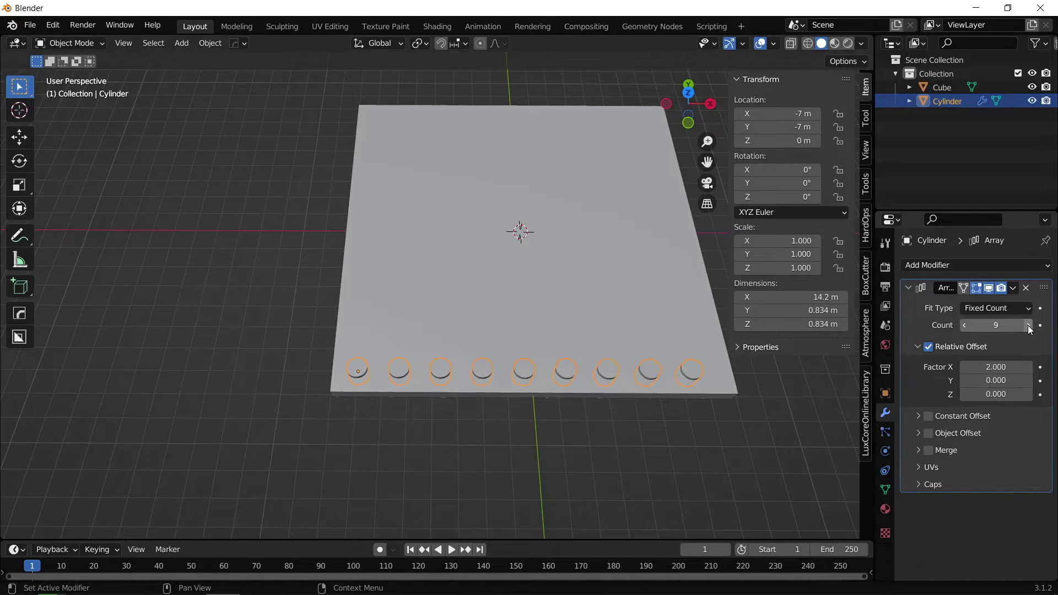
{"action": "left_click", "coordinate": [1029, 325]}
{"action": "left_click", "coordinate": [964, 325]}
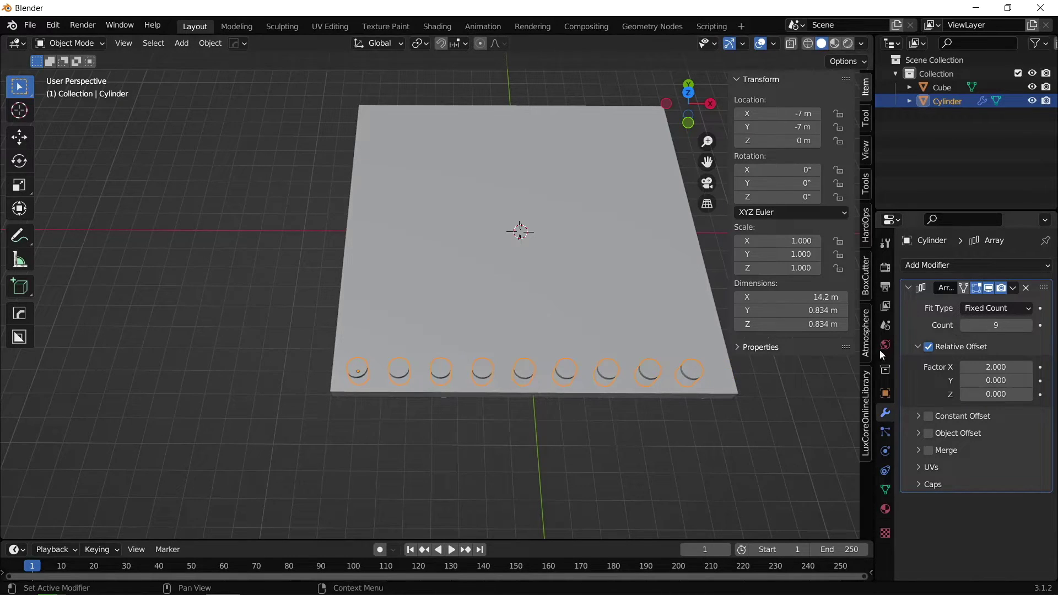
Step: Add a second Array modifier to the cylinder with relative offset factors of 0 in X and 2 in Y
{"action": "middle_click_drag", "start_coordinate": [610, 422], "coordinate": [617, 386]}
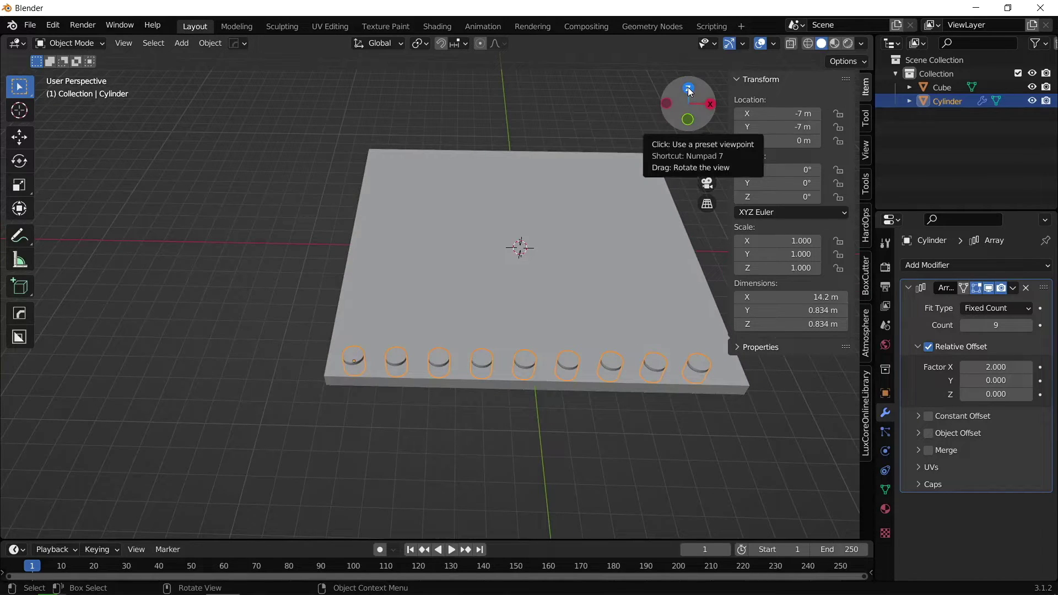
{"action": "left_click", "coordinate": [954, 269]}
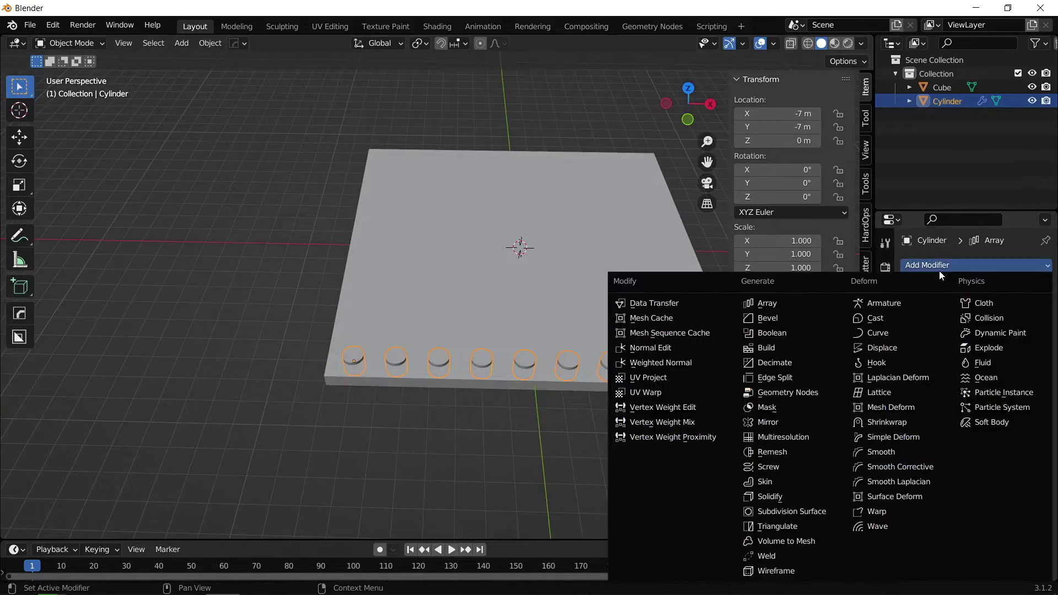
{"action": "left_click", "coordinate": [767, 303]}
{"action": "scroll", "coordinate": [985, 478], "scroll_direction": "down", "scroll_amount": 5}
{"action": "left_click", "coordinate": [987, 485]}
{"action": "type", "text": "2"}
{"action": "key", "text": "Return"}
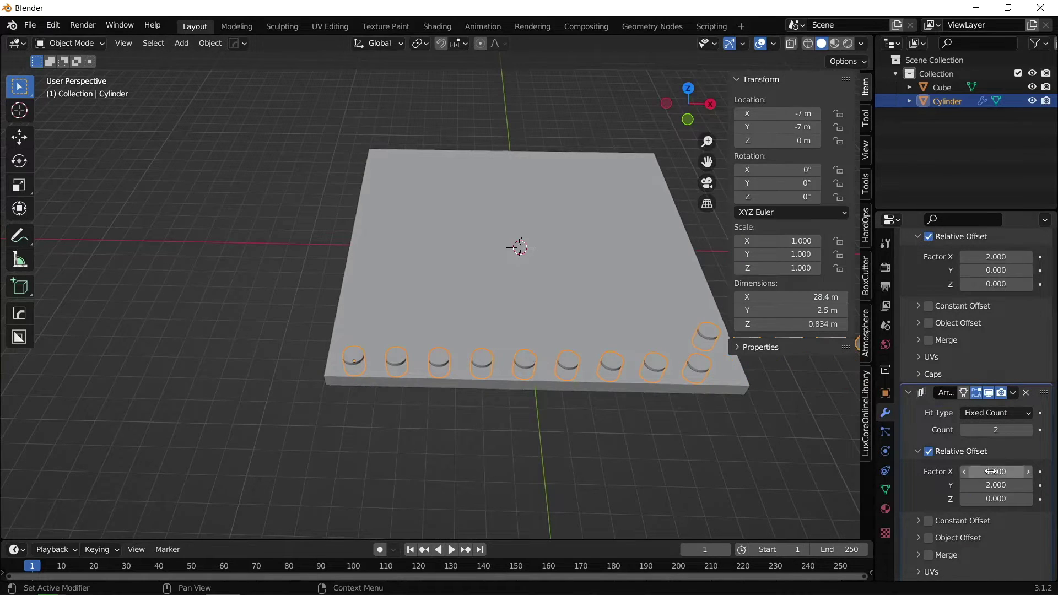
{"action": "key", "text": "BackSpace"}
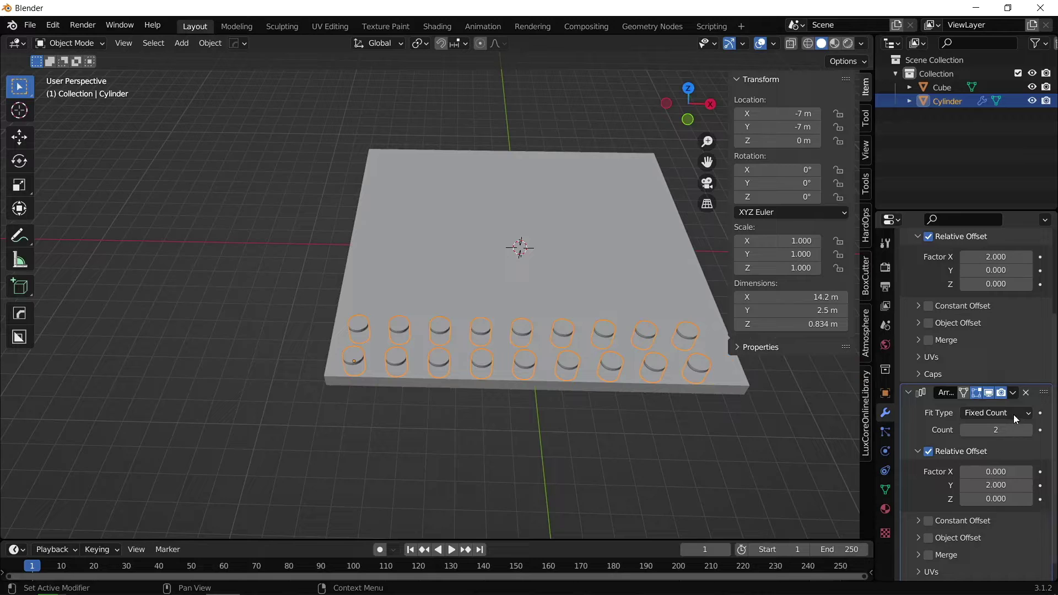
Step: Raise the second array's count to 9 to fill the slab with rows of cylinders
{"action": "scroll", "coordinate": [991, 325], "scroll_direction": "down", "scroll_amount": 5}
{"action": "scroll", "coordinate": [998, 386], "scroll_direction": "up", "scroll_amount": 4}
{"action": "left_click", "coordinate": [1030, 415]}
{"action": "left_click", "coordinate": [1029, 414]}
{"action": "left_click", "coordinate": [1029, 414]}
{"action": "left_click", "coordinate": [1029, 414]}
{"action": "left_click", "coordinate": [1030, 414]}
{"action": "left_click", "coordinate": [1029, 415]}
{"action": "left_click", "coordinate": [1030, 415]}
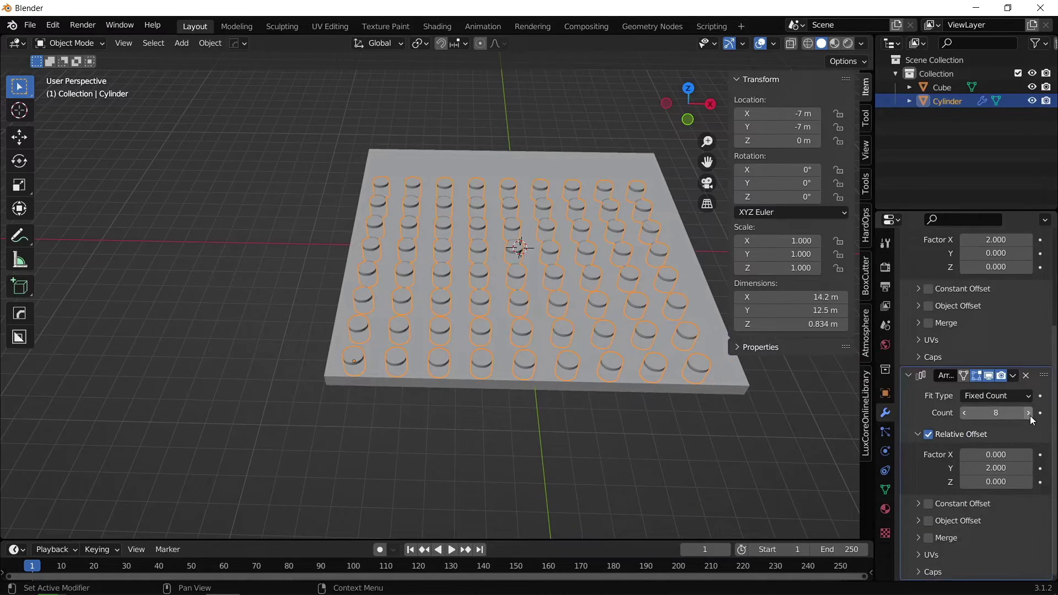
{"action": "mouse_move", "coordinate": [516, 254]}
{"action": "middle_mouse_down"}
{"action": "mouse_move", "coordinate": [518, 319]}
{"action": "mouse_move", "coordinate": [496, 250]}
{"action": "middle_mouse_up"}
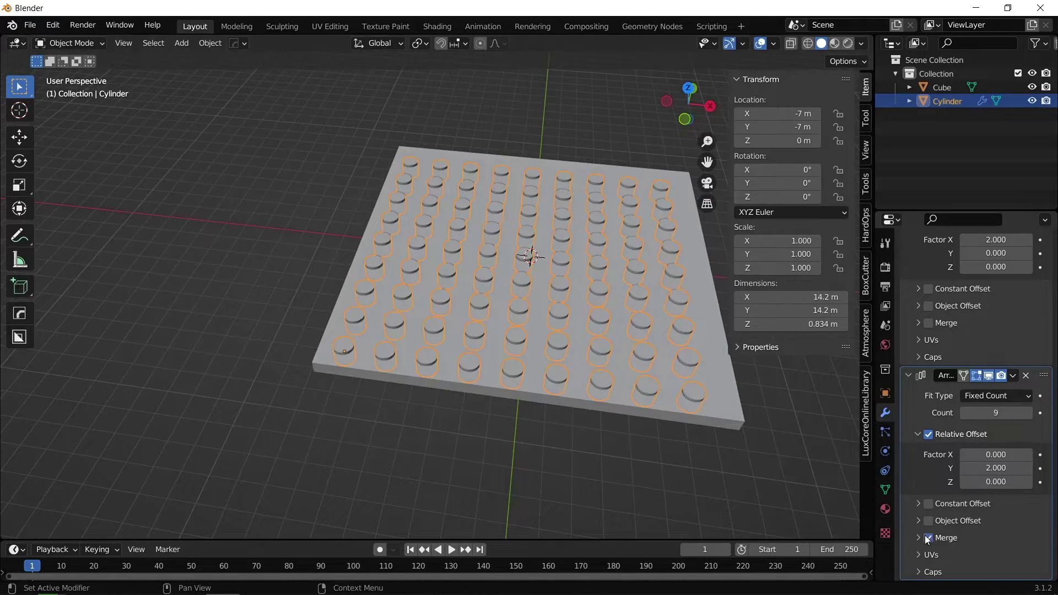
Step: Apply both Array modifiers on the cylinder, the second one first
{"action": "left_click", "coordinate": [1014, 375]}
{"action": "left_click", "coordinate": [991, 395]}
{"action": "left_click", "coordinate": [1013, 288]}
{"action": "left_click", "coordinate": [1000, 302]}
Step: Set the cylinder grid's origin to its geometry and centre it at location 0 in X and Y
{"action": "middle_click_drag", "start_coordinate": [618, 293], "coordinate": [504, 341]}
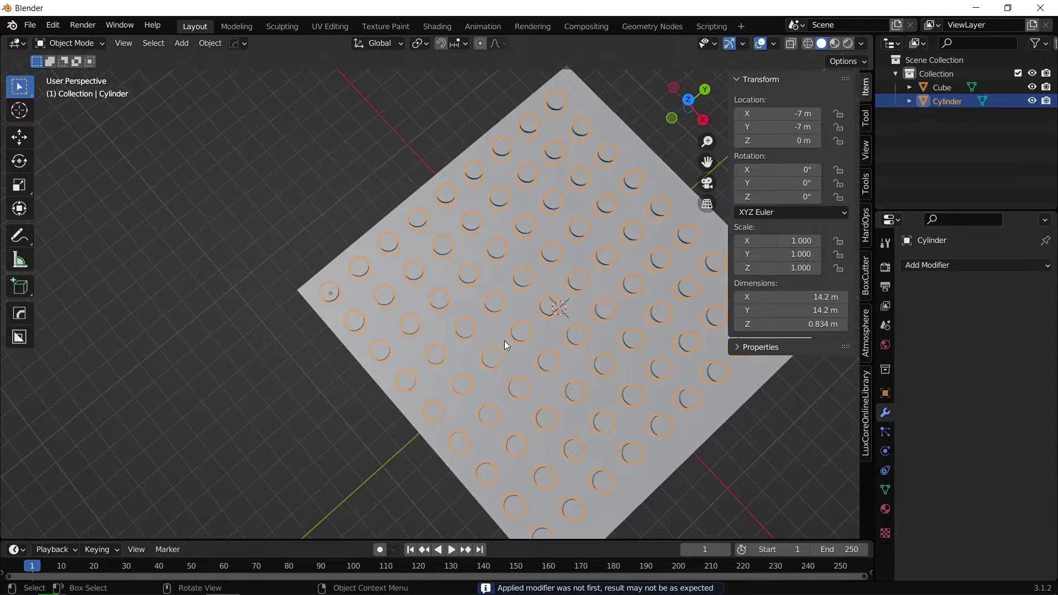
{"action": "left_click", "coordinate": [210, 43]}
{"action": "mouse_move", "coordinate": [227, 77]}
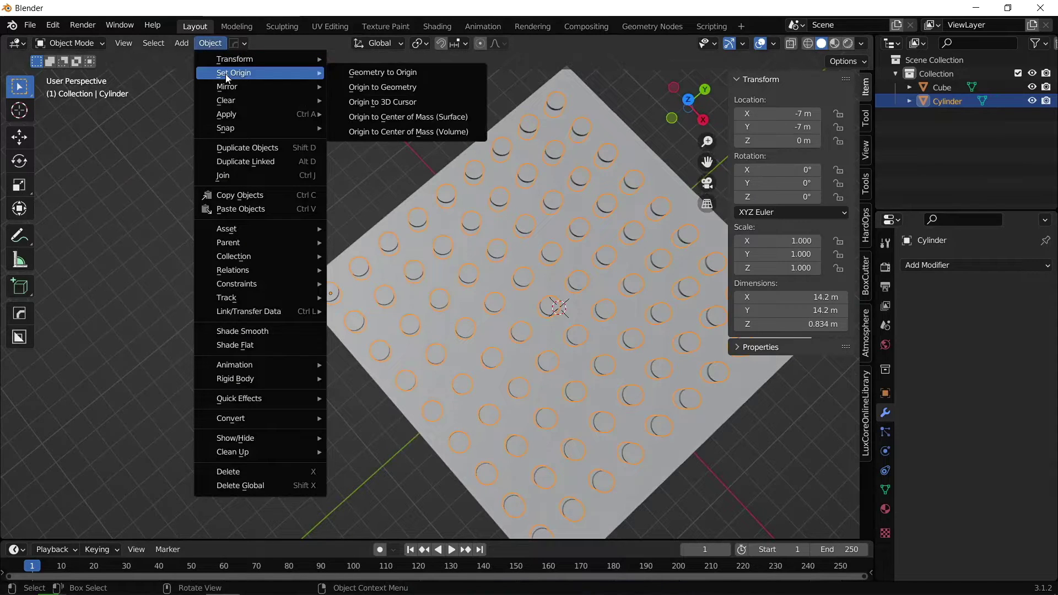
{"action": "left_click", "coordinate": [385, 87]}
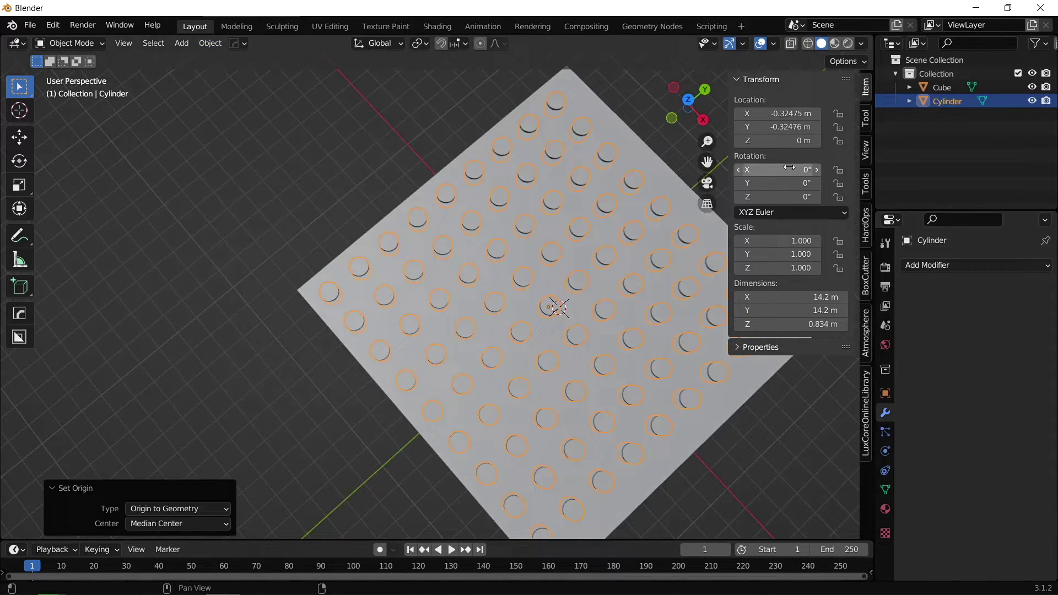
{"action": "left_click", "coordinate": [689, 100]}
{"action": "left_click_drag", "start_coordinate": [786, 114], "coordinate": [785, 127]}
{"action": "type", "text": "0"}
{"action": "key", "text": "Return"}
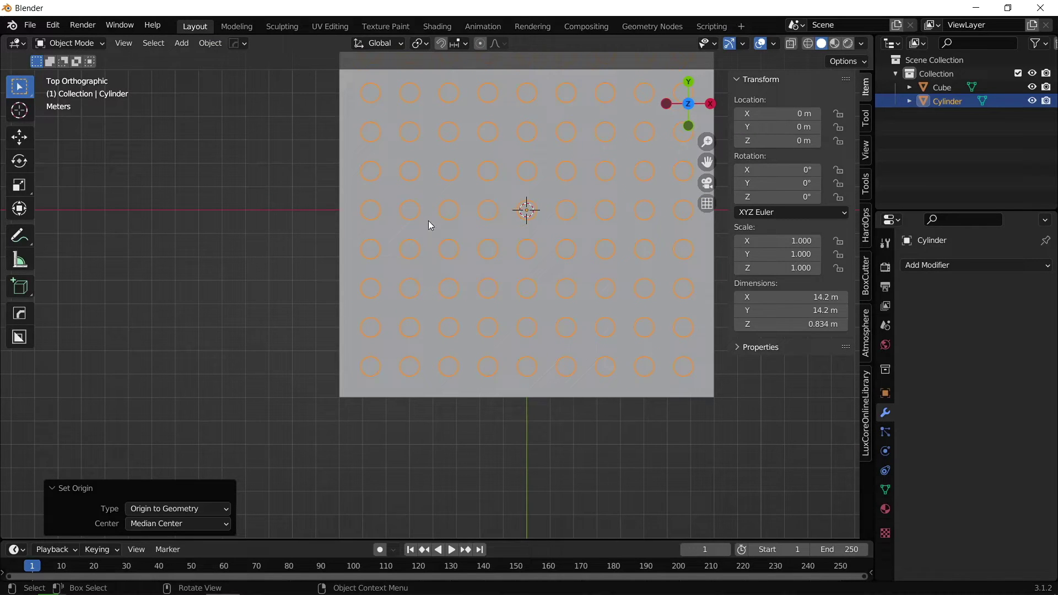
Step: Add a Boolean modifier in Difference mode to the slab, with the cylinder grid as the cutting object
{"action": "middle_click_drag", "start_coordinate": [334, 186], "coordinate": [472, 571]}
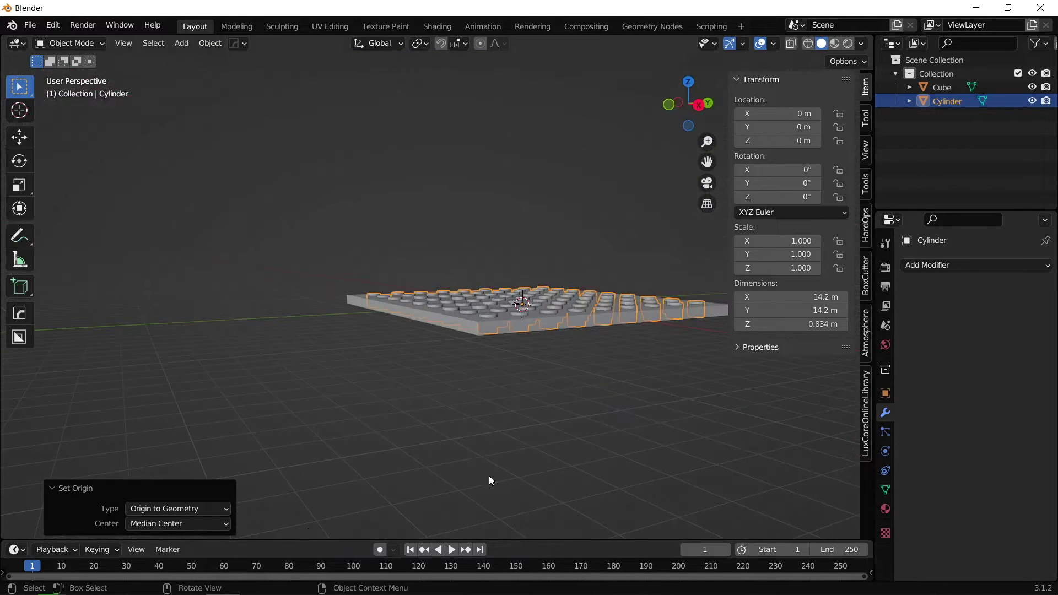
{"action": "scroll", "coordinate": [475, 223], "scroll_direction": "up", "scroll_amount": 4}
{"action": "middle_click_drag", "start_coordinate": [474, 219], "coordinate": [506, 250]}
{"action": "middle_click_drag", "start_coordinate": [539, 281], "coordinate": [438, 286]}
{"action": "left_click", "coordinate": [436, 193]}
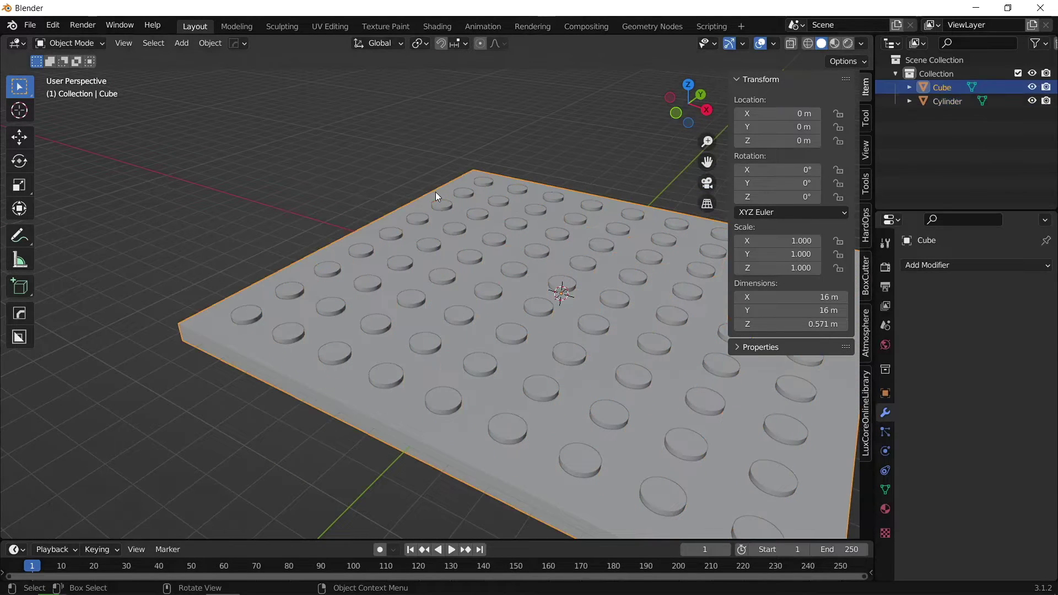
{"action": "left_click", "coordinate": [946, 265]}
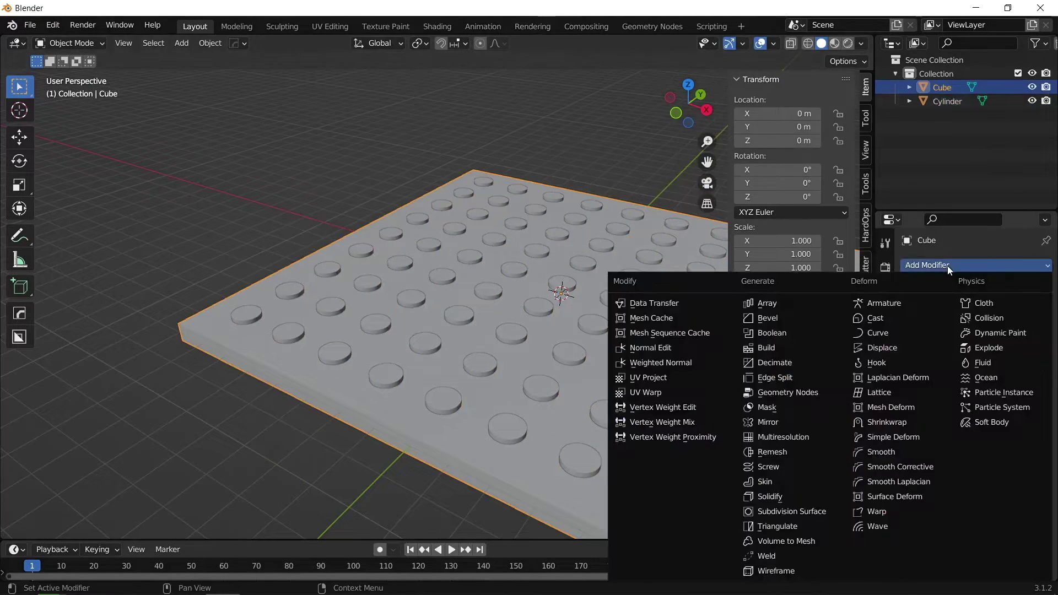
{"action": "left_click", "coordinate": [783, 333]}
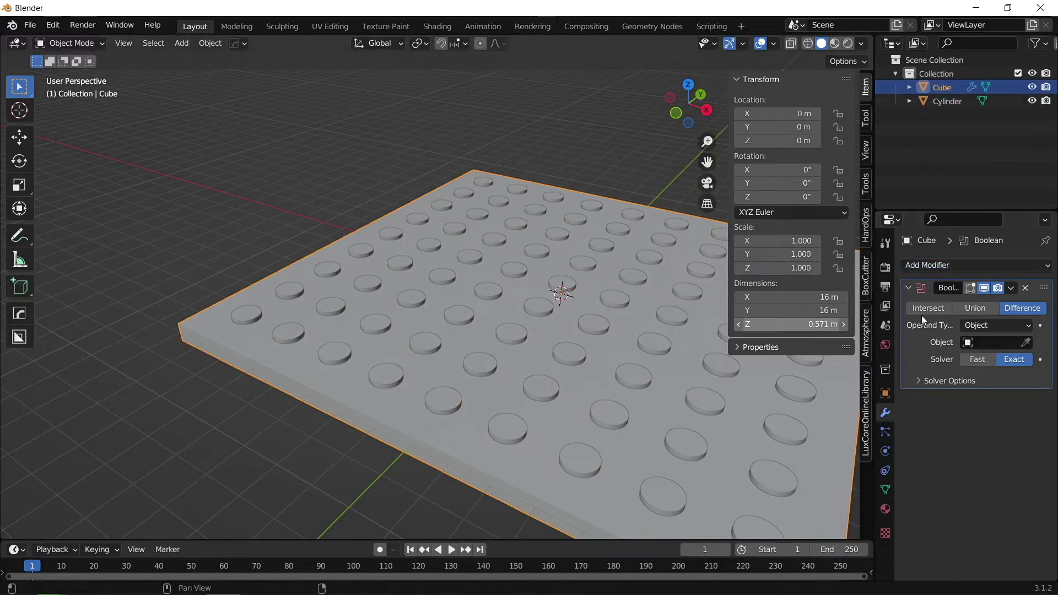
{"action": "left_click", "coordinate": [997, 343]}
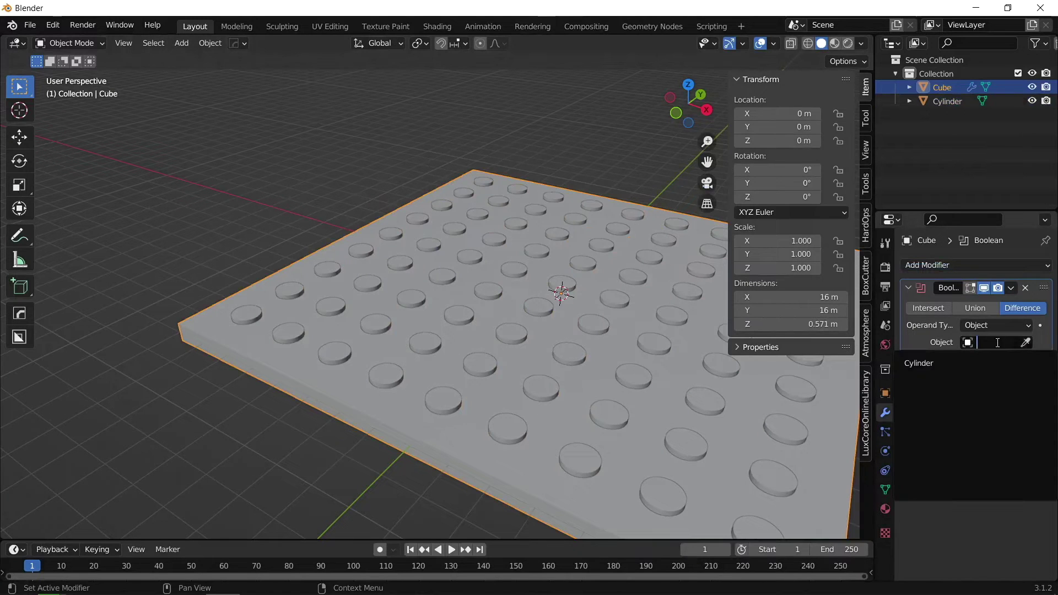
{"action": "left_click", "coordinate": [959, 361]}
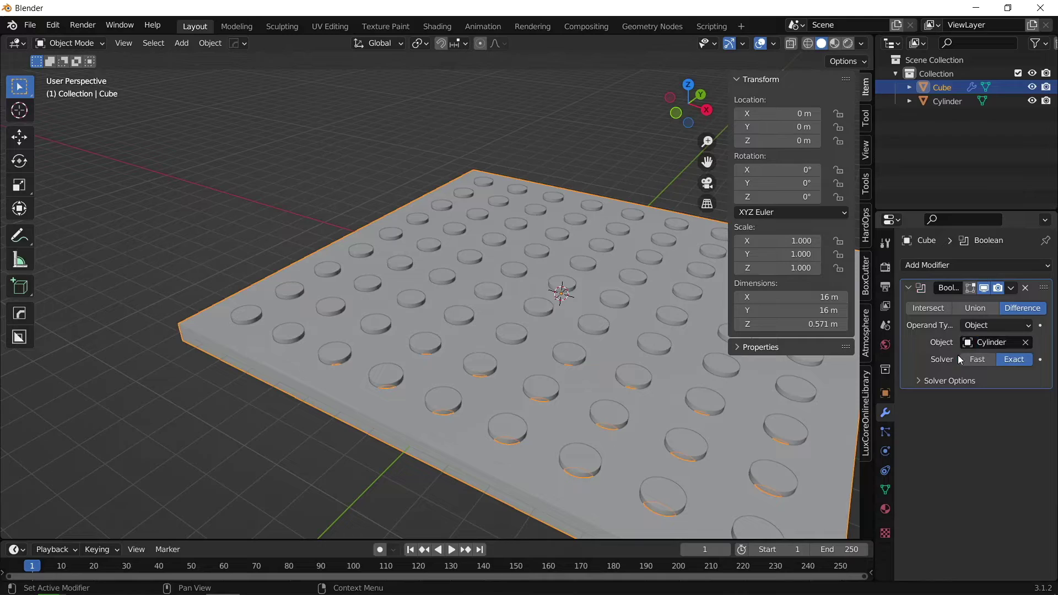
Step: Expand the Boolean modifier's solver options and apply the modifier to the slab
{"action": "key", "text": "shift+z"}
{"action": "middle_click_drag", "start_coordinate": [586, 267], "coordinate": [590, 248]}
{"action": "key", "text": "shift+z"}
{"action": "left_click", "coordinate": [919, 380]}
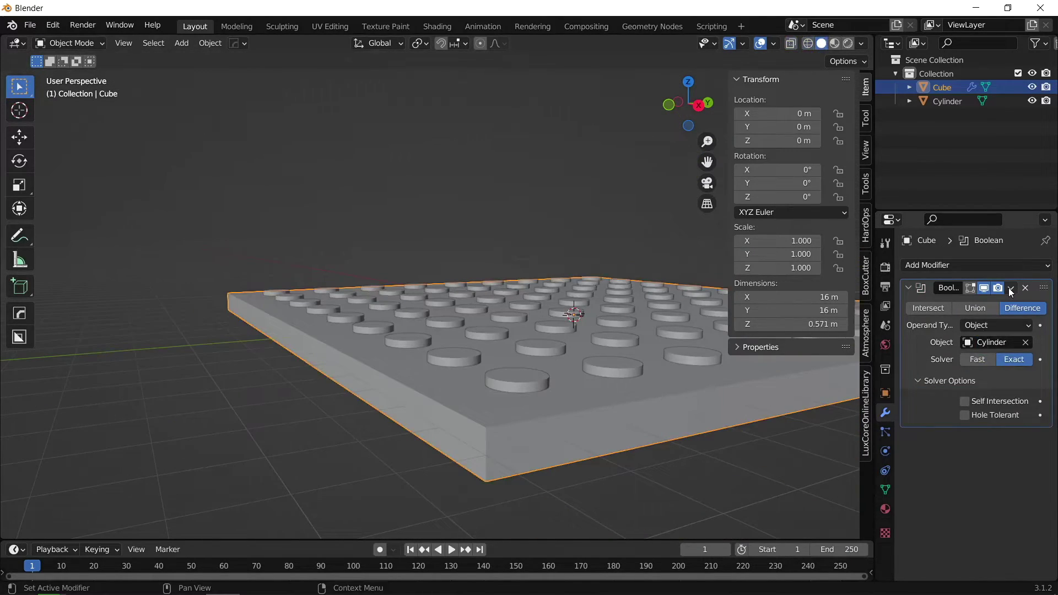
{"action": "left_click", "coordinate": [1012, 289]}
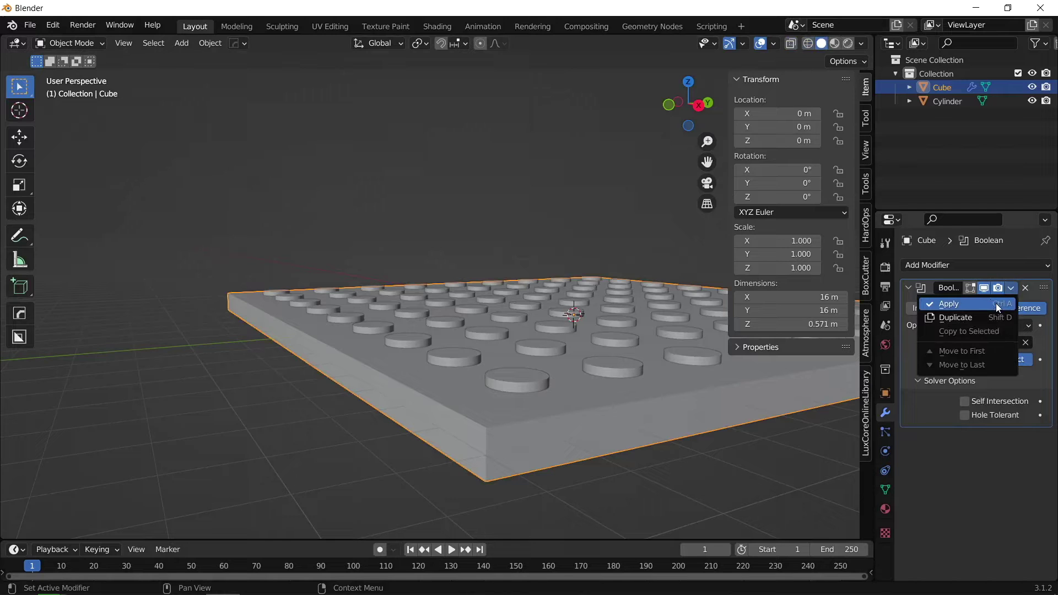
{"action": "left_click", "coordinate": [997, 303]}
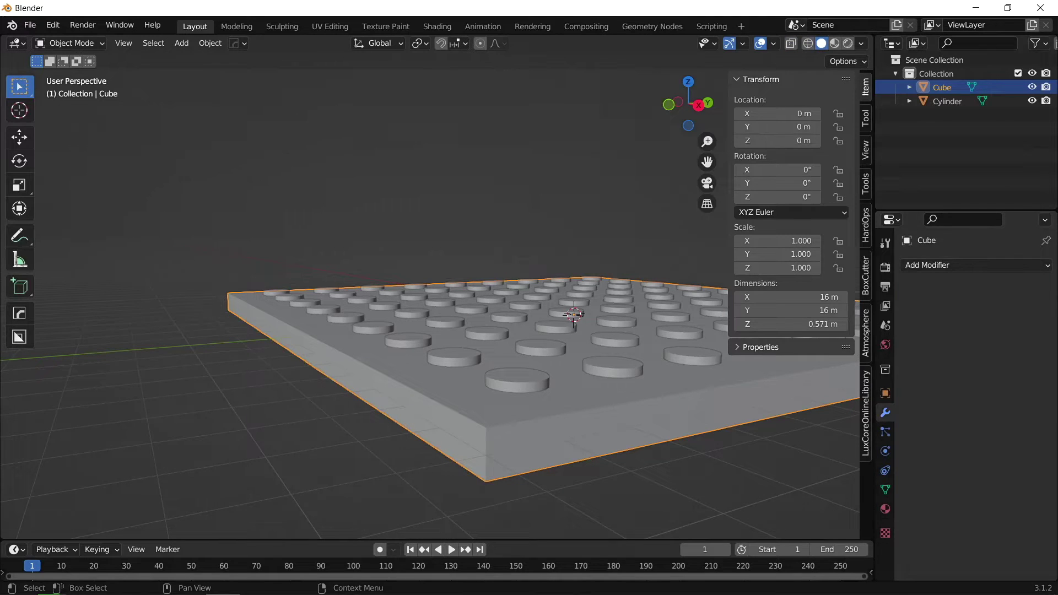
Step: Hide the cylinder grid in the viewport and inspect the holes cut through the slab
{"action": "left_click", "coordinate": [1033, 100]}
{"action": "middle_click_drag", "start_coordinate": [339, 293], "coordinate": [428, 380]}
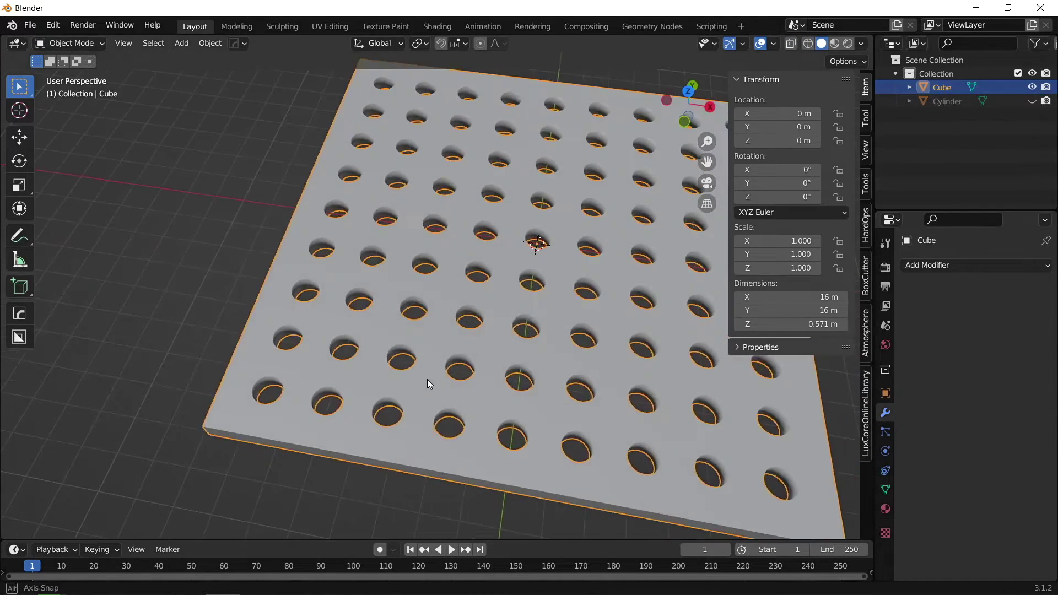
{"action": "scroll", "coordinate": [427, 378], "scroll_direction": "up", "scroll_amount": 4}
{"action": "scroll", "coordinate": [427, 378], "scroll_direction": "down", "scroll_amount": 3}
{"action": "middle_click_drag", "start_coordinate": [439, 280], "coordinate": [399, 210]}
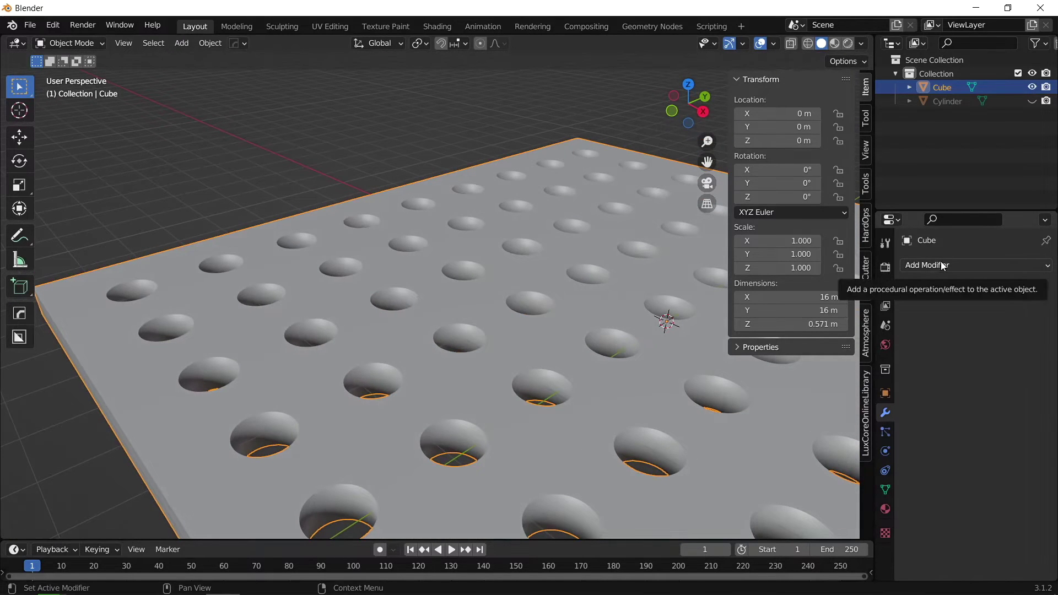
Step: Add a 64-vertex cylinder at the slab's centre and rotate it 90° about the Y axis
{"action": "middle_click_drag", "start_coordinate": [568, 323], "coordinate": [574, 353]}
{"action": "middle_click_drag", "start_coordinate": [534, 227], "coordinate": [567, 147]}
{"action": "scroll", "coordinate": [550, 276], "scroll_direction": "down", "scroll_amount": 2}
{"action": "key", "text": "a"}
{"action": "key", "text": "shift+a"}
{"action": "left_click", "coordinate": [680, 298]}
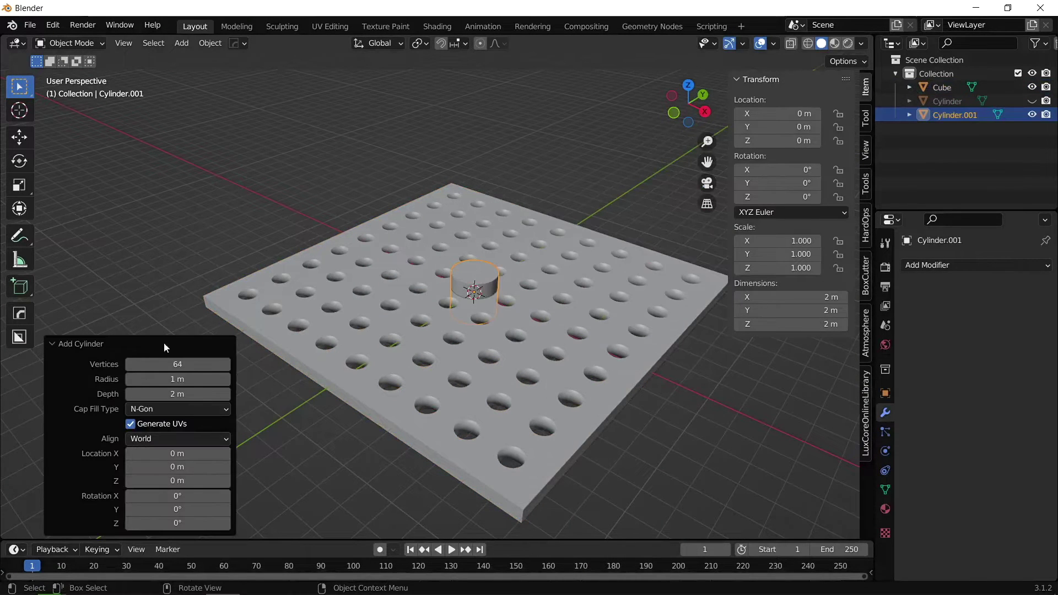
{"action": "key", "text": "r"}
{"action": "key", "text": "y"}
{"action": "key", "text": "9"}
{"action": "key", "text": "0"}
{"action": "key", "text": "Return"}
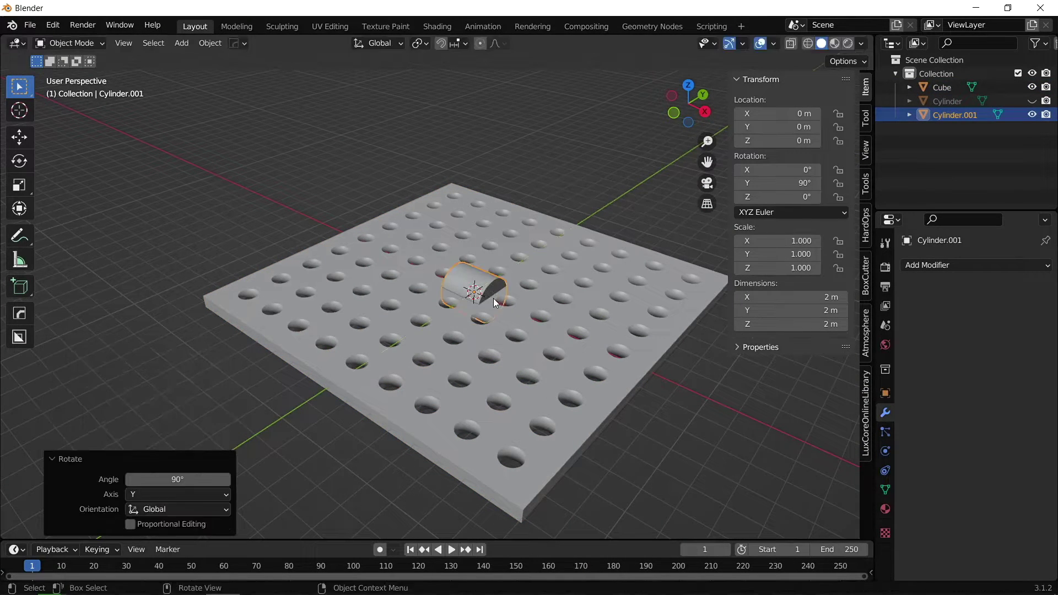
Step: Stretch the cylinder along X and resize it to about 1.75 m in diameter and 5.96 m long
{"action": "key", "text": "s"}
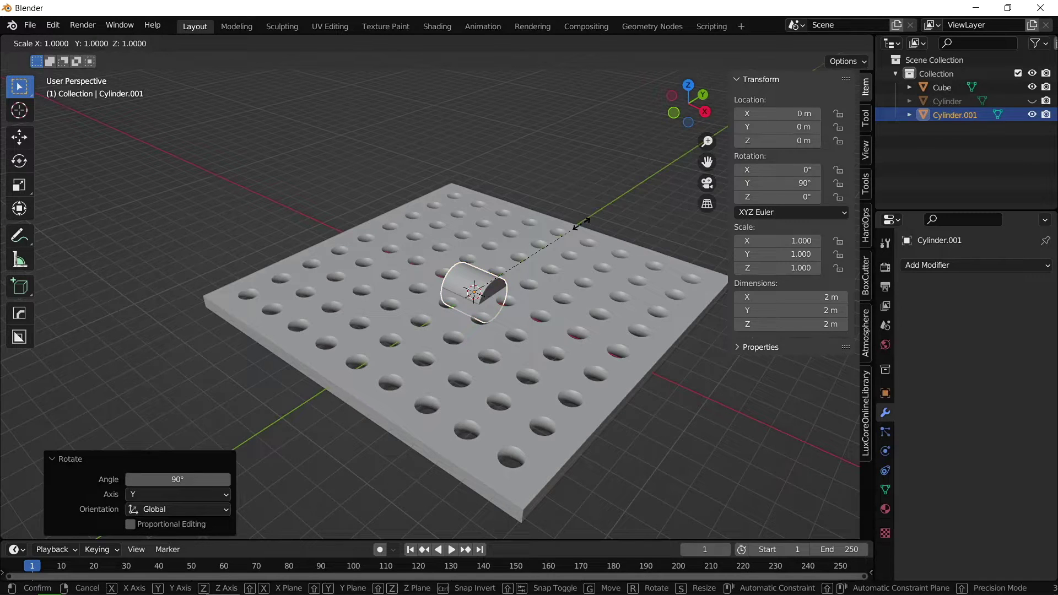
{"action": "key", "text": "x"}
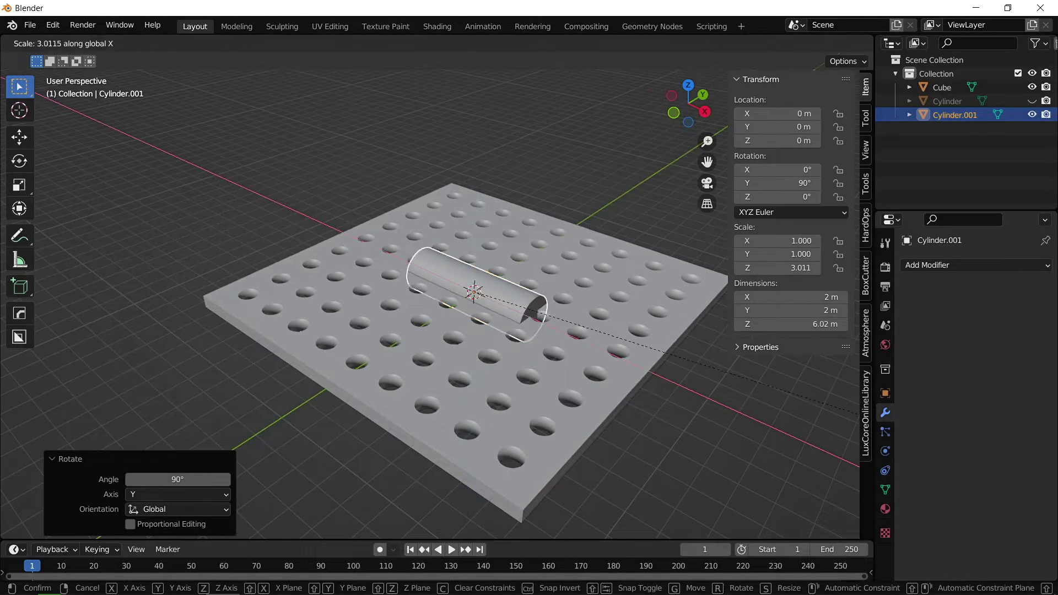
{"action": "left_click", "coordinate": [396, 322]}
{"action": "key", "text": "s"}
{"action": "left_click", "coordinate": [524, 270]}
{"action": "key", "text": "s"}
{"action": "left_click", "coordinate": [551, 258]}
Step: Move the cylinder over the slab's corner holes to about X 4.09 m, Y -6.66 m and raise it to about Z 1.39 m
{"action": "left_click", "coordinate": [689, 85]}
{"action": "key", "text": "g"}
{"action": "key", "text": "shift+z"}
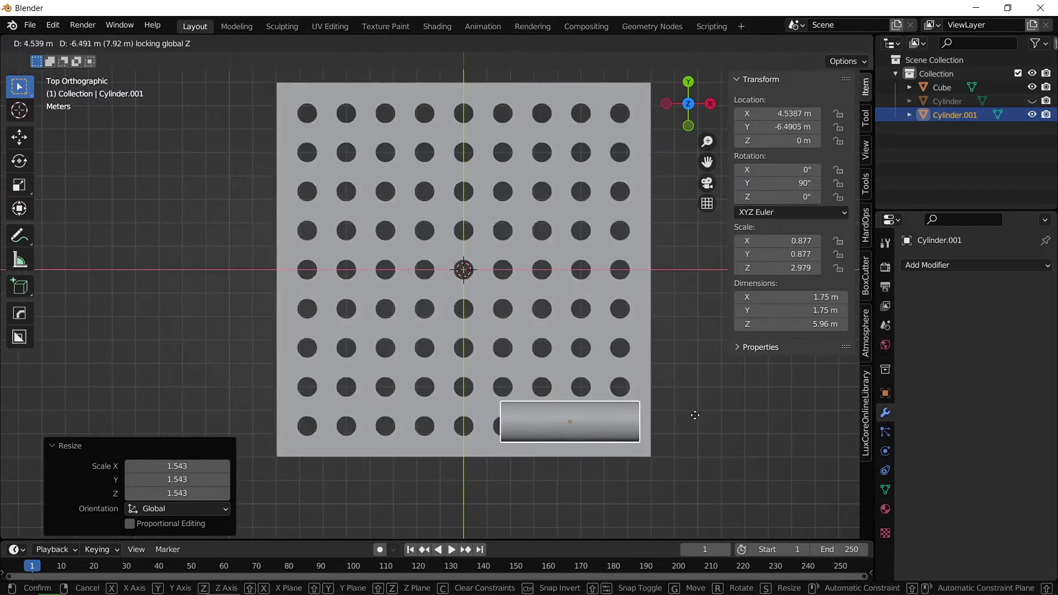
{"action": "left_click", "coordinate": [684, 416]}
{"action": "middle_click_drag", "start_coordinate": [683, 416], "coordinate": [478, 338]}
{"action": "key", "text": "g"}
{"action": "key", "text": "z"}
{"action": "left_click", "coordinate": [558, 243]}
Step: Slim the cylinder to about 1.23 m in diameter and stretch it along X to about 5.73 m long
{"action": "key", "text": "s"}
{"action": "left_click", "coordinate": [593, 275]}
{"action": "key", "text": "s"}
{"action": "key", "text": "x"}
{"action": "left_click", "coordinate": [617, 327]}
Step: Apply the long cylinder's scale and shade it smooth with Auto Smooth at 30°
{"action": "key", "text": "ctrl+a"}
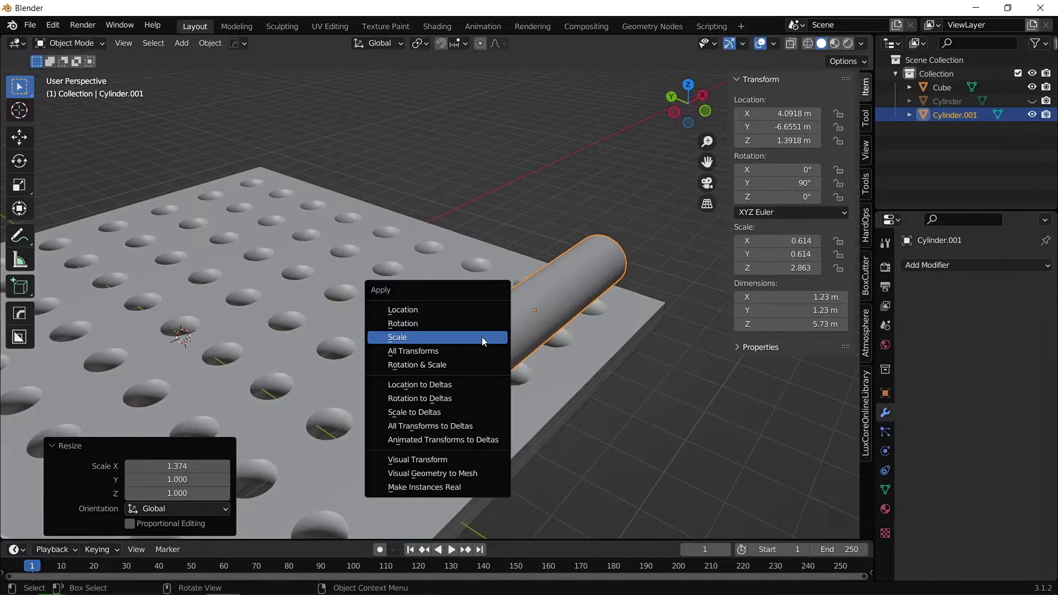
{"action": "left_click", "coordinate": [482, 337]}
{"action": "right_click", "coordinate": [478, 337]}
{"action": "left_click", "coordinate": [478, 337]}
{"action": "left_click", "coordinate": [885, 490]}
{"action": "left_click", "coordinate": [964, 530]}
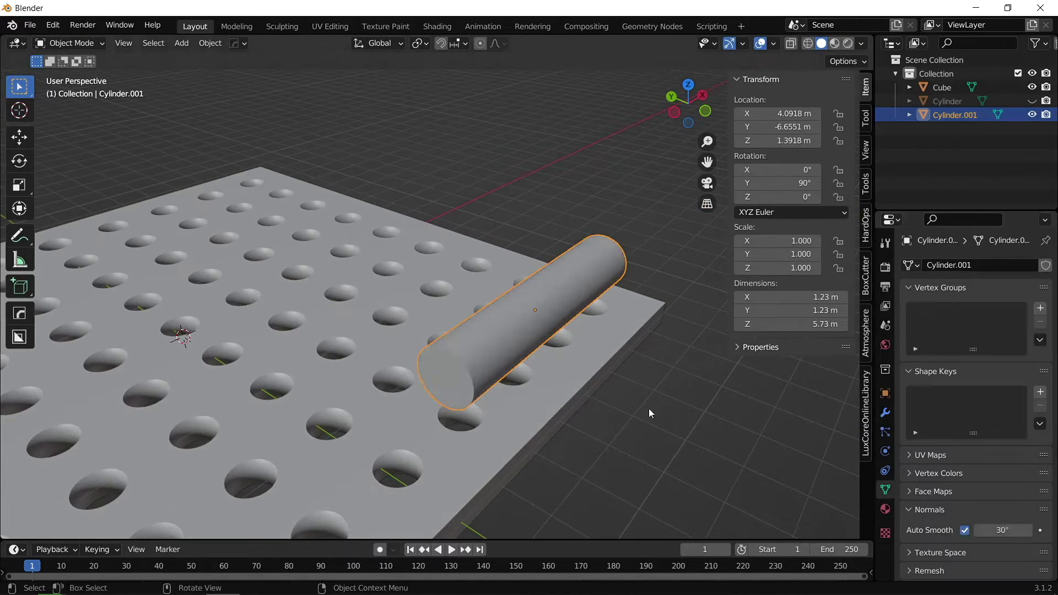
Step: Add another 64-vertex cylinder at the slab's centre and turn it 90° about the Y axis
{"action": "middle_click_drag", "start_coordinate": [724, 461], "coordinate": [626, 353]}
{"action": "left_click", "coordinate": [421, 293]}
{"action": "left_click", "coordinate": [556, 217]}
{"action": "middle_click_drag", "start_coordinate": [555, 217], "coordinate": [350, 170]}
{"action": "scroll", "coordinate": [498, 271], "scroll_direction": "down", "scroll_amount": 5}
{"action": "key", "text": "shift+a"}
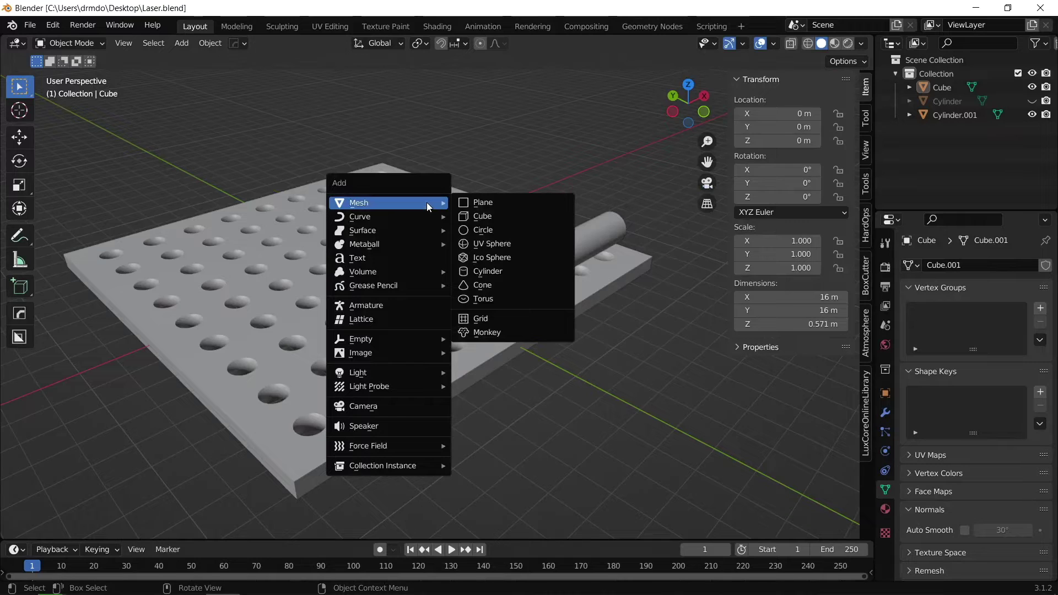
{"action": "left_click", "coordinate": [521, 270]}
{"action": "key", "text": "r"}
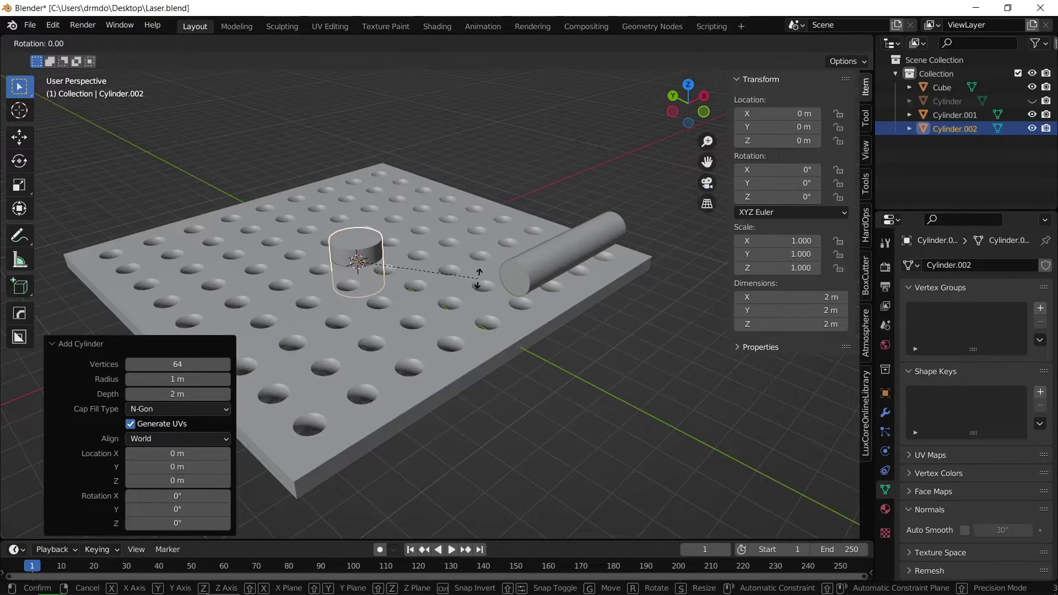
{"action": "key", "text": "y"}
{"action": "key", "text": "9"}
{"action": "key", "text": "0"}
{"action": "key", "text": "Return"}
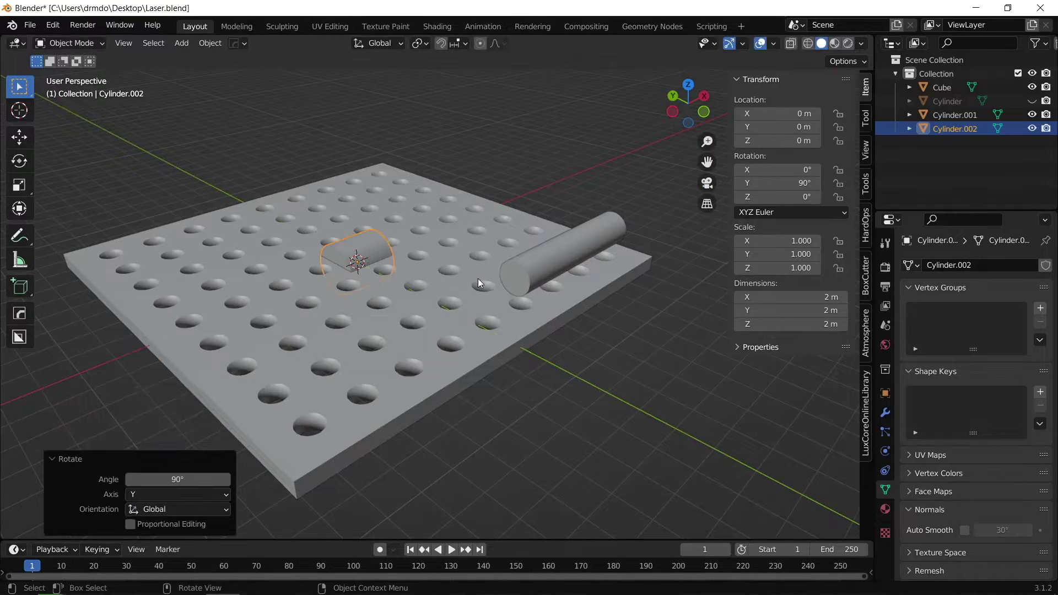
Step: Raise the new cylinder to about Z 2.42 m and flatten it along X into a disc about 0.077 m thick
{"action": "key", "text": "g"}
{"action": "key", "text": "z"}
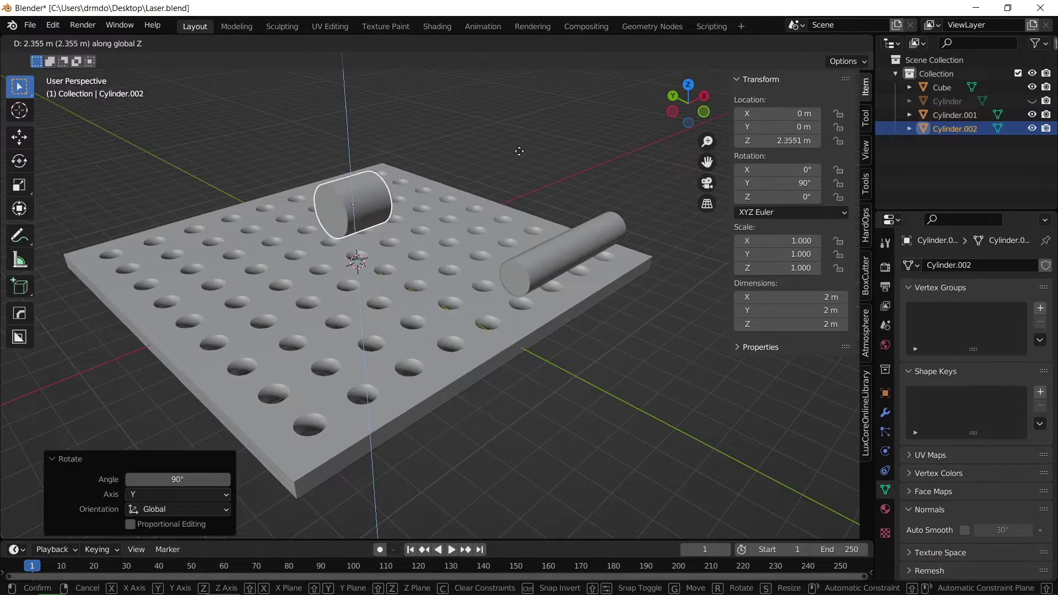
{"action": "left_click", "coordinate": [536, 155]}
{"action": "key", "text": "s"}
{"action": "key", "text": "x"}
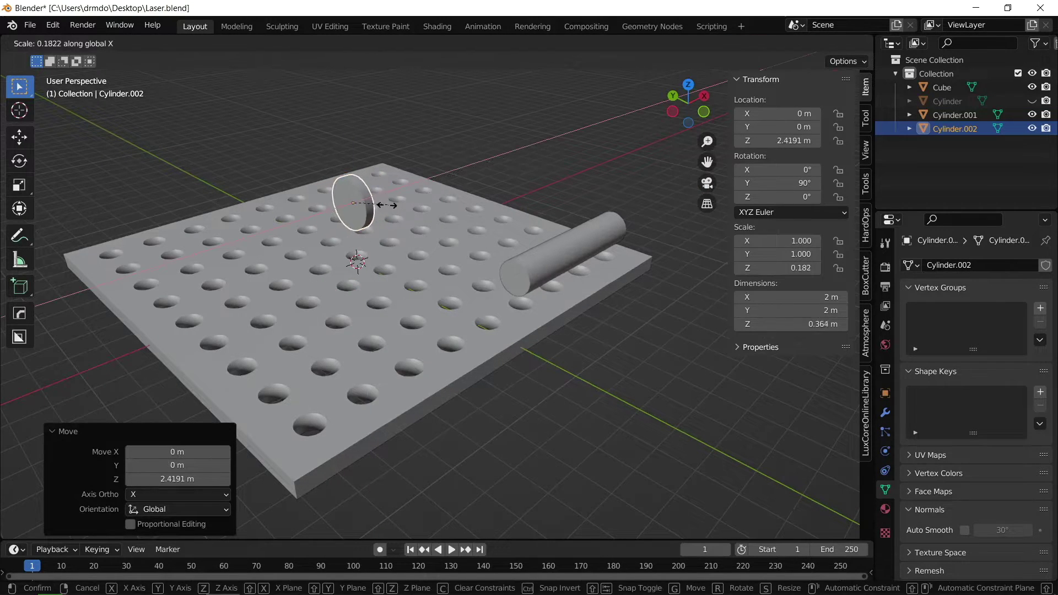
{"action": "left_click", "coordinate": [376, 207]}
{"action": "scroll", "coordinate": [378, 204], "scroll_direction": "up", "scroll_amount": 4}
{"action": "middle_click_drag", "start_coordinate": [380, 202], "coordinate": [501, 385]}
{"action": "key", "text": "s"}
{"action": "key", "text": "x"}
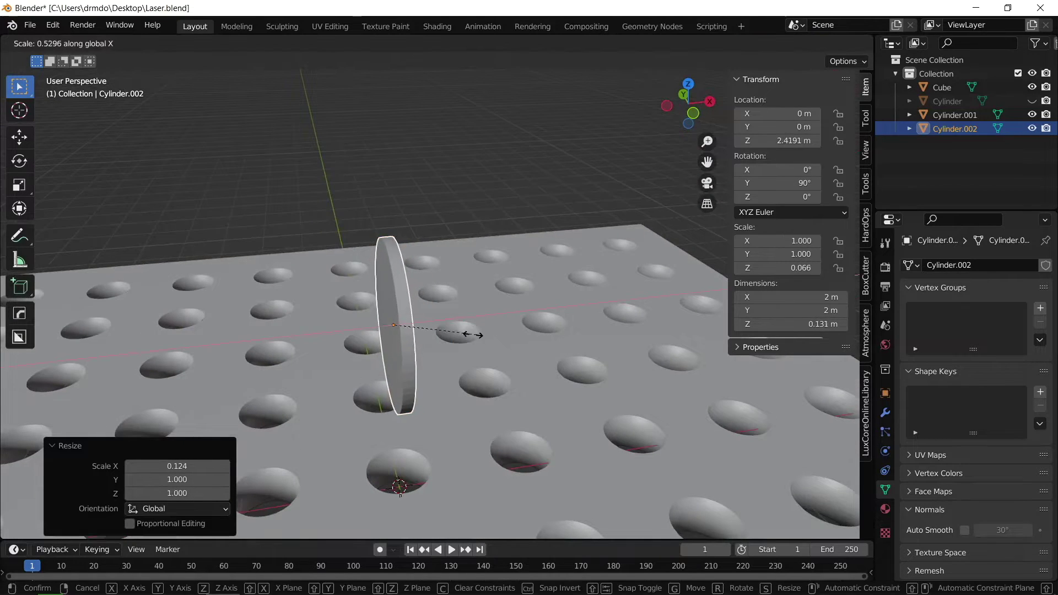
{"action": "left_click", "coordinate": [441, 340]}
Step: Apply the disc's scale and shade it smooth with Auto Smooth at 30°
{"action": "middle_click_drag", "start_coordinate": [703, 265], "coordinate": [568, 331]}
{"action": "key", "text": "ctrl+a"}
{"action": "left_click", "coordinate": [451, 379]}
{"action": "right_click", "coordinate": [396, 312]}
{"action": "left_click", "coordinate": [395, 312]}
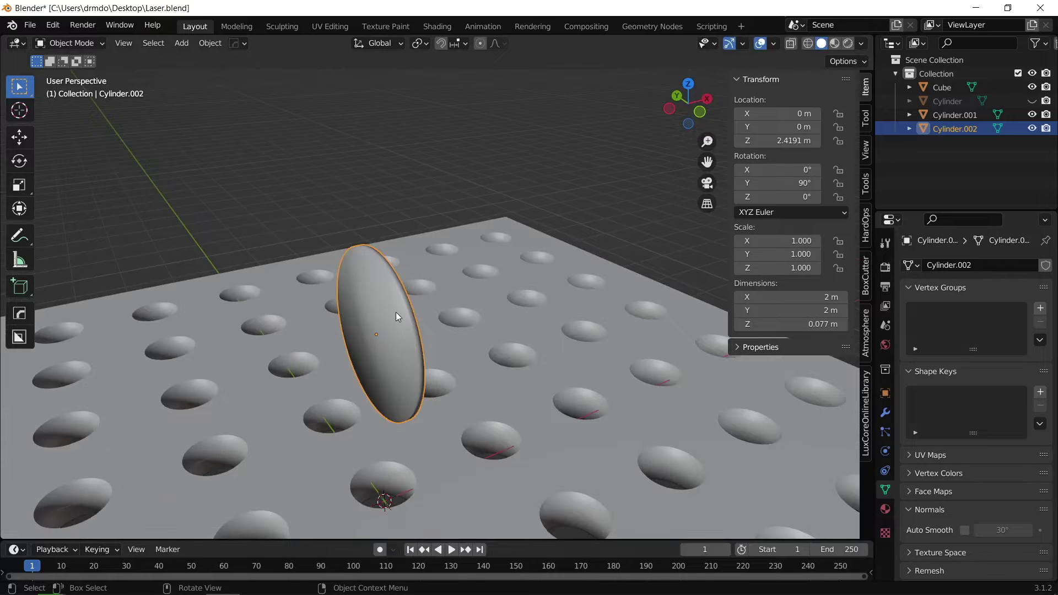
{"action": "left_click", "coordinate": [965, 530]}
Step: Create a new material on the disc and name it Mirror Back
{"action": "middle_click_drag", "start_coordinate": [421, 333], "coordinate": [429, 286]}
{"action": "scroll", "coordinate": [405, 273], "scroll_direction": "up", "scroll_amount": 3}
{"action": "scroll", "coordinate": [404, 273], "scroll_direction": "down", "scroll_amount": 5}
{"action": "scroll", "coordinate": [429, 286], "scroll_direction": "up", "scroll_amount": 5}
{"action": "key", "text": "alt+z"}
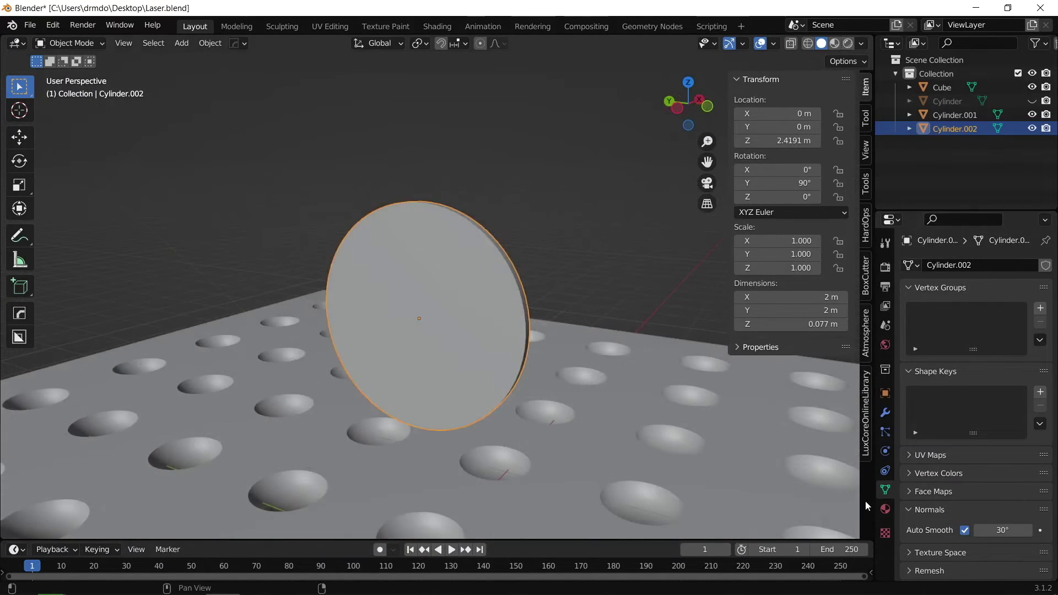
{"action": "left_click", "coordinate": [886, 509]}
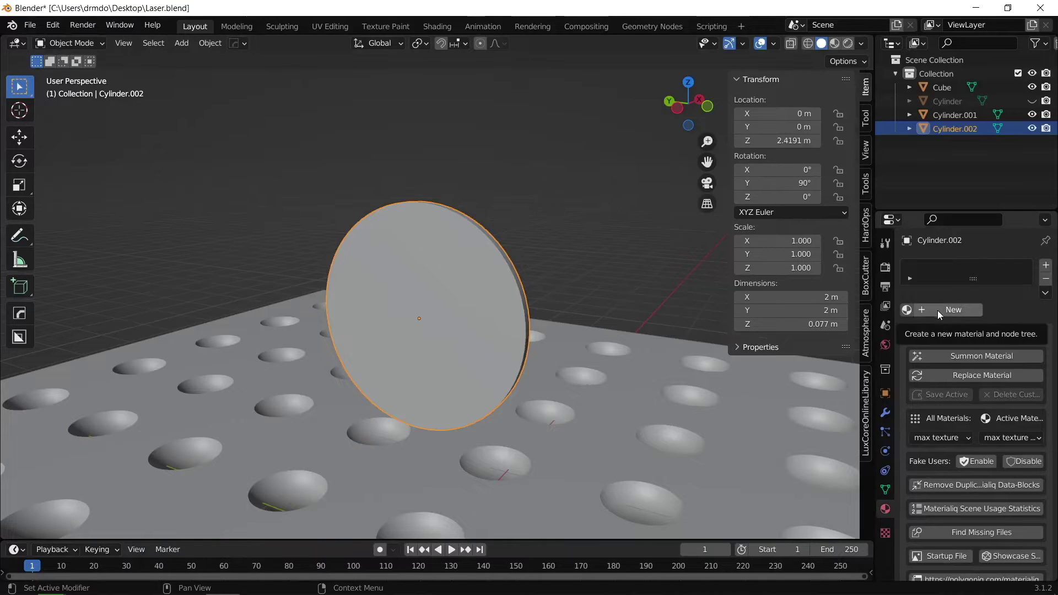
{"action": "left_click", "coordinate": [938, 331]}
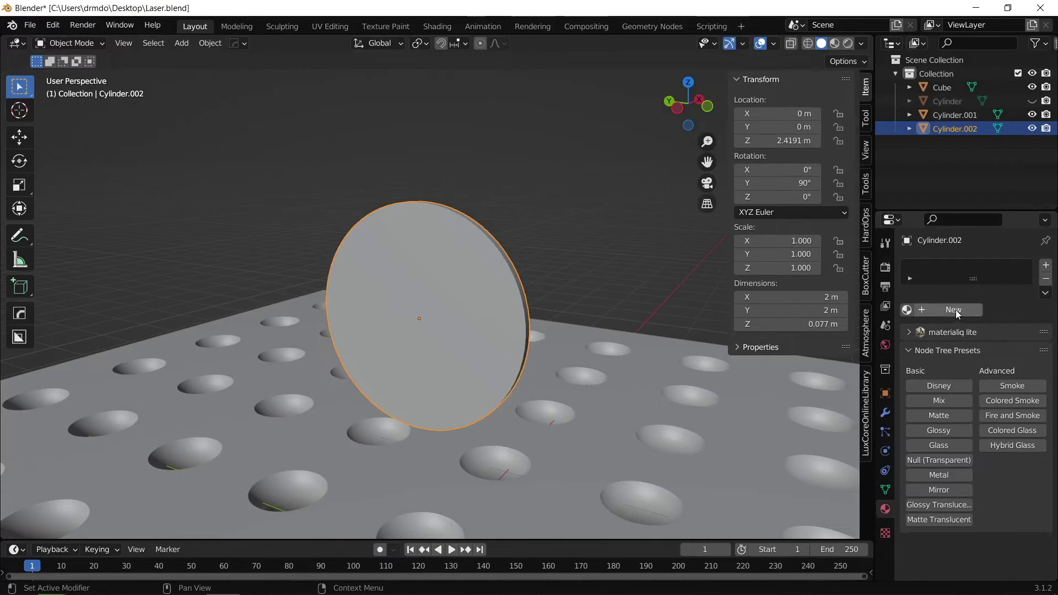
{"action": "left_click", "coordinate": [954, 310]}
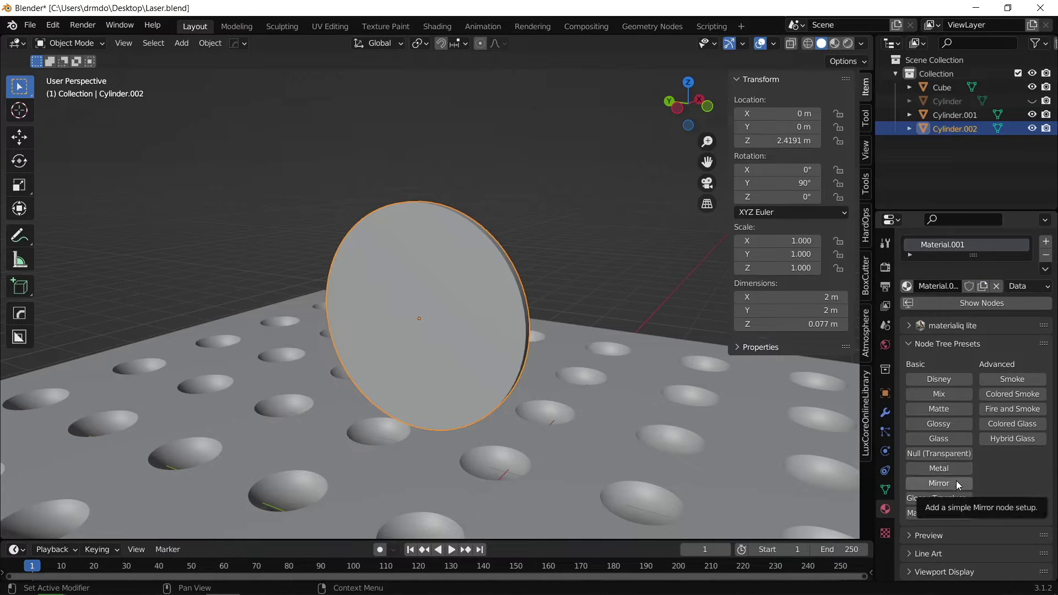
{"action": "left_click", "coordinate": [955, 412]}
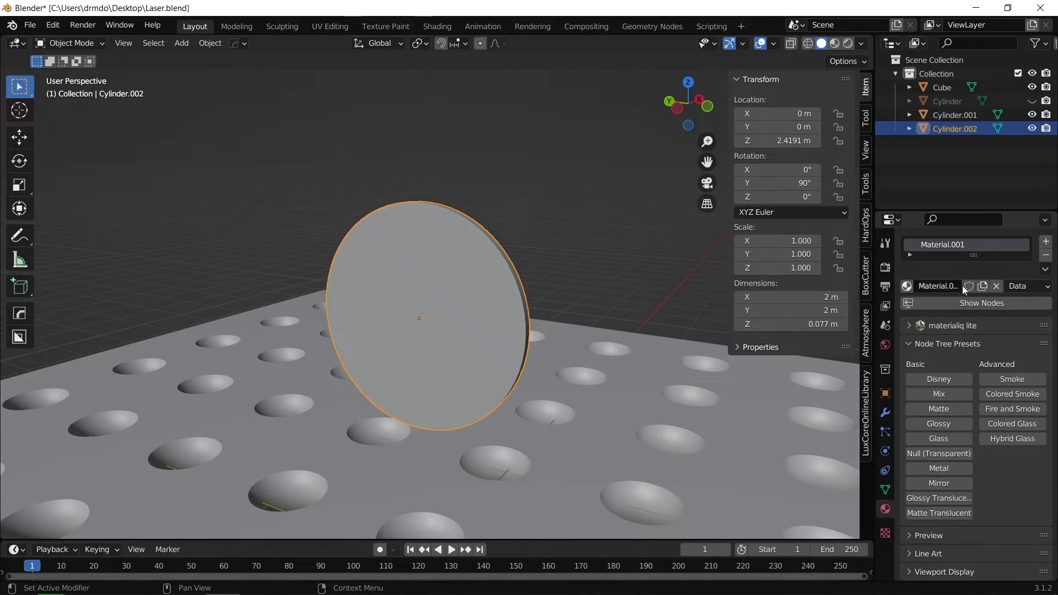
{"action": "left_click_drag", "start_coordinate": [974, 255], "coordinate": [974, 310]}
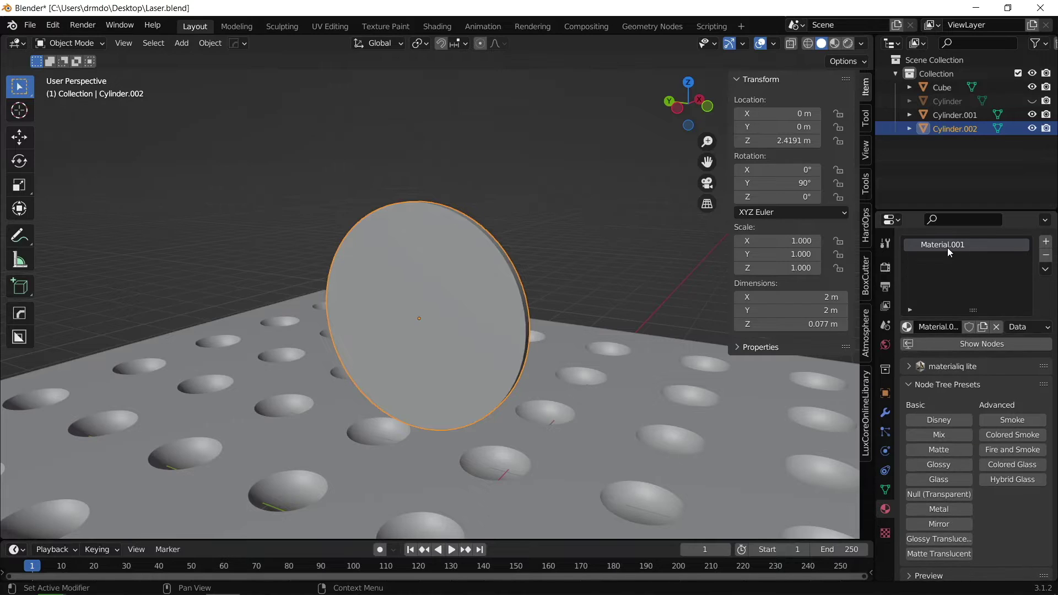
{"action": "type", "text": "Mirror Back"}
Step: Add a second material slot to the disc and create a new material in it
{"action": "key", "text": "Tab"}
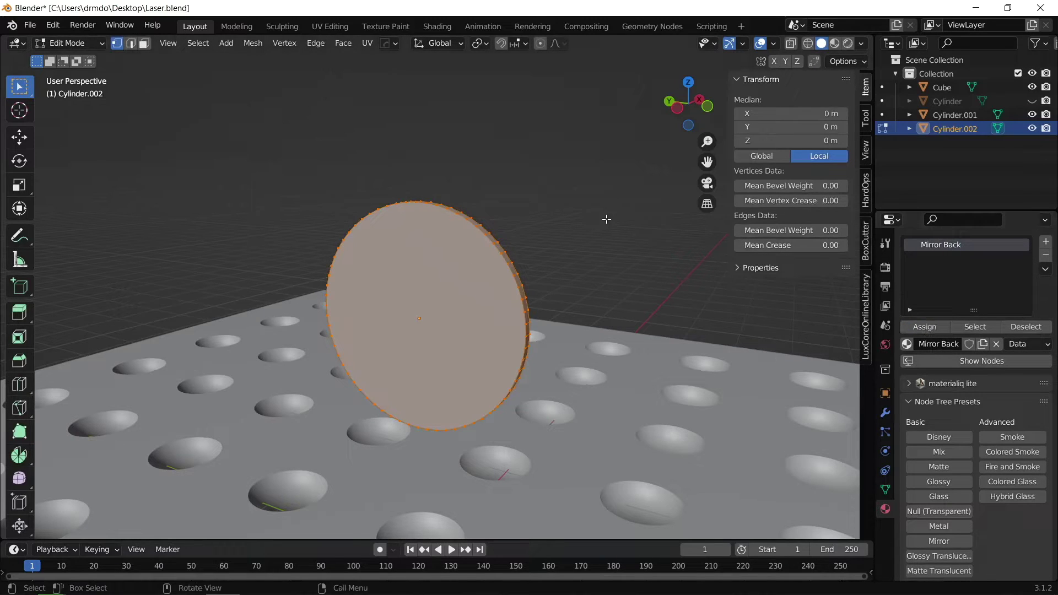
{"action": "key", "text": "Tab"}
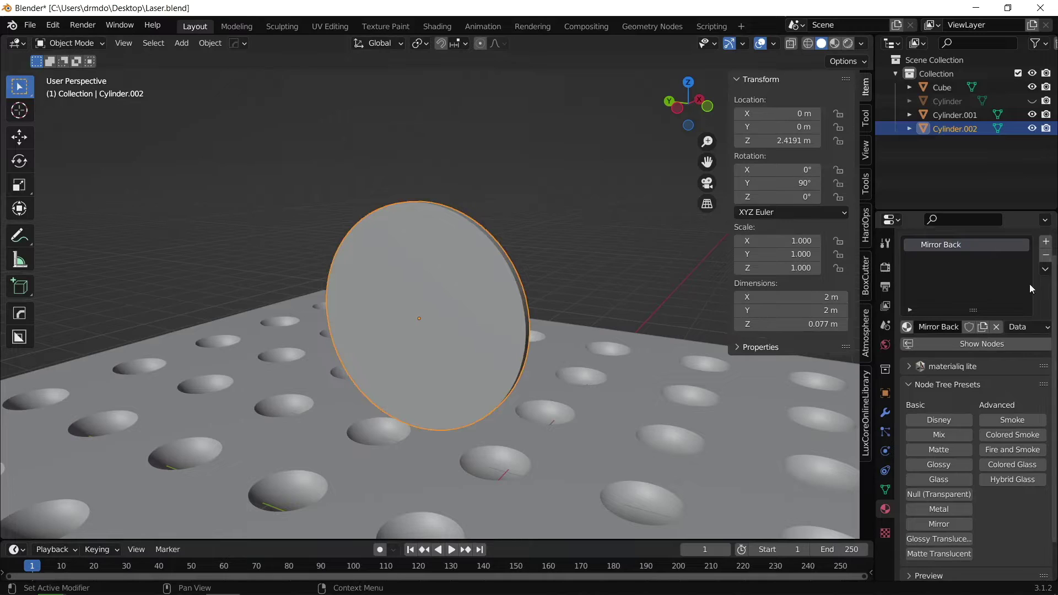
{"action": "left_click", "coordinate": [1046, 242]}
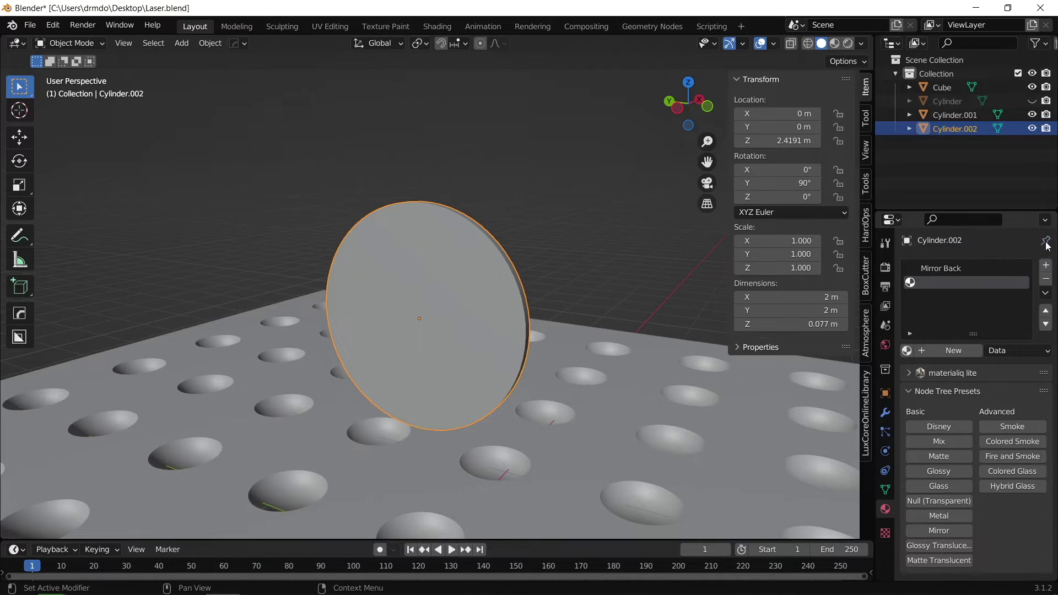
{"action": "left_click", "coordinate": [932, 351]}
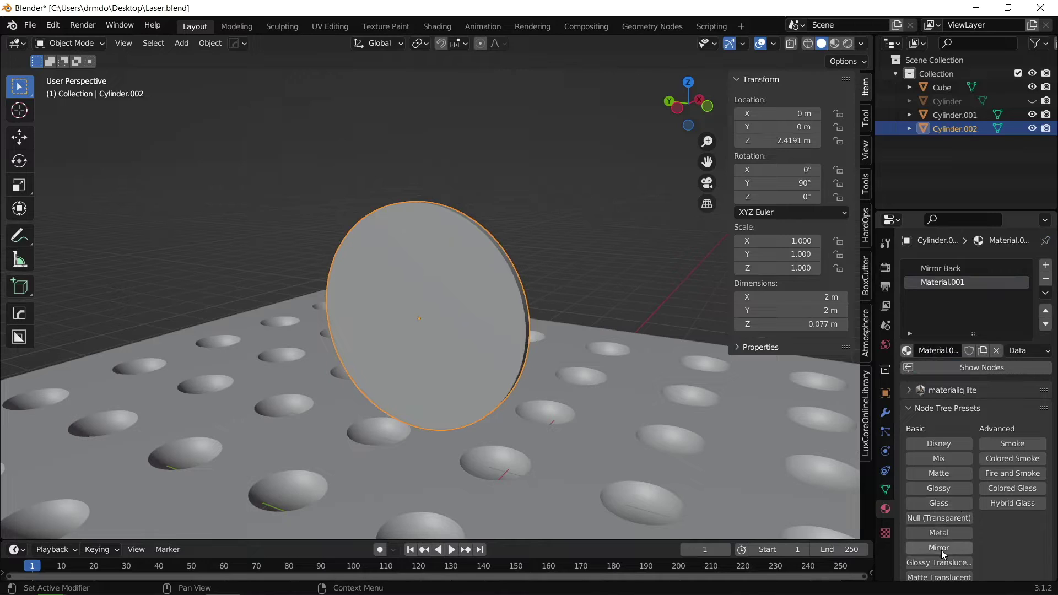
Step: Apply the Metal node preset to the disc's second material and rename that material Mirror
{"action": "scroll", "coordinate": [940, 538], "scroll_direction": "down", "scroll_amount": 3}
{"action": "left_click", "coordinate": [957, 471]}
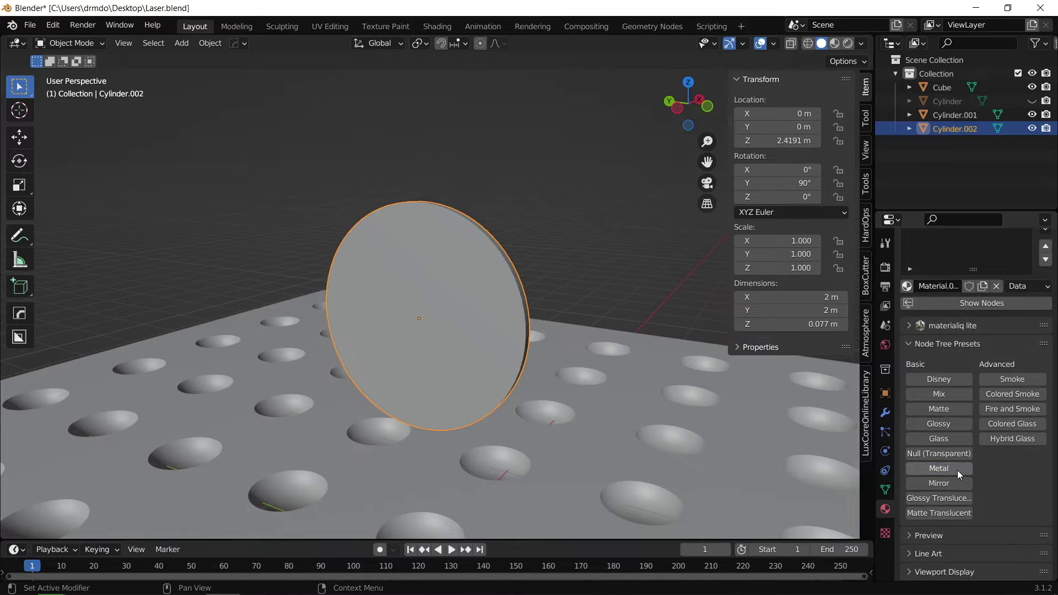
{"action": "scroll", "coordinate": [958, 470], "scroll_direction": "up", "scroll_amount": 3}
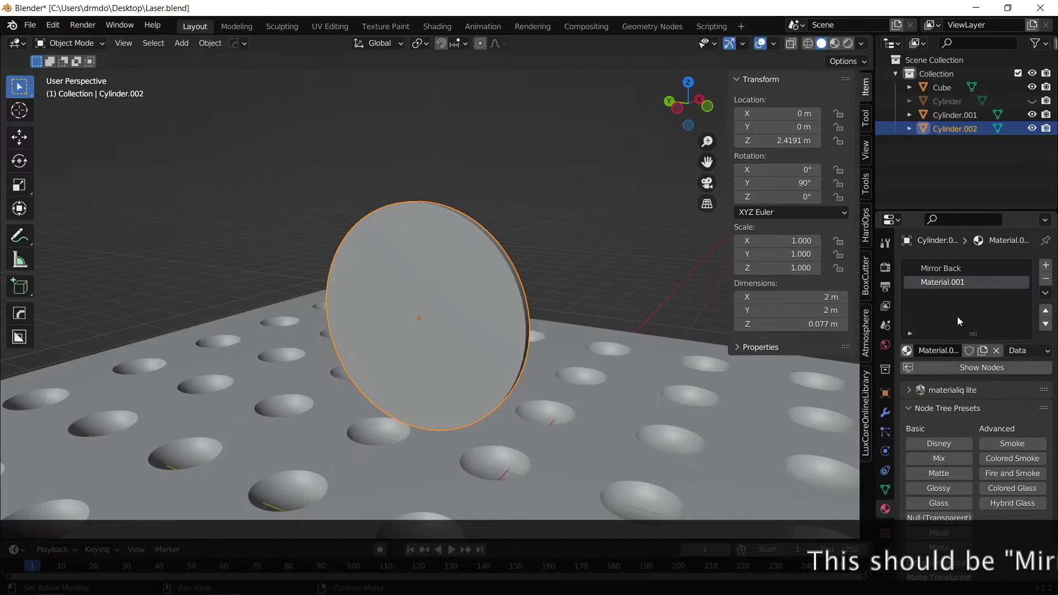
{"action": "double_click", "coordinate": [952, 282]}
{"action": "type", "text": "Mirror"}
{"action": "key", "text": "Return"}
Step: Assign the Mirror material to the large flat face at the front of the disc
{"action": "key", "text": "Tab"}
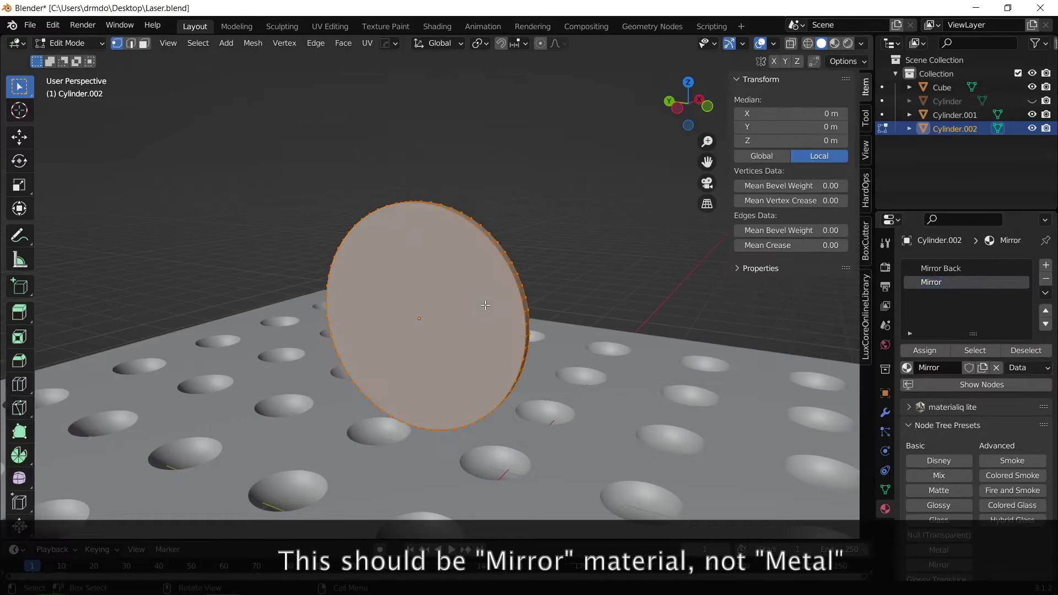
{"action": "key", "text": "alt+a"}
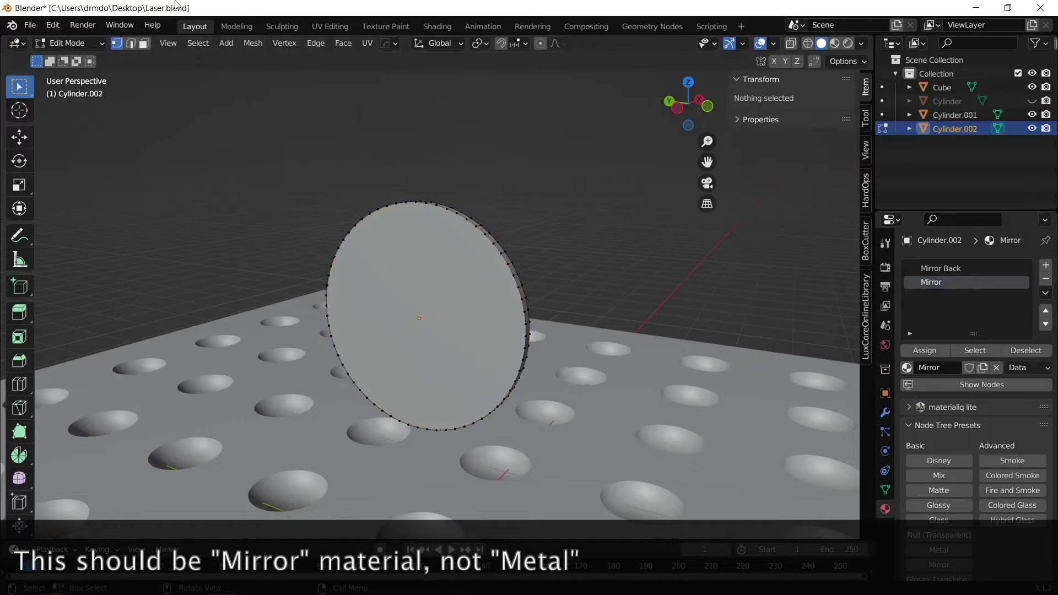
{"action": "key", "text": "3"}
{"action": "left_click", "coordinate": [435, 319]}
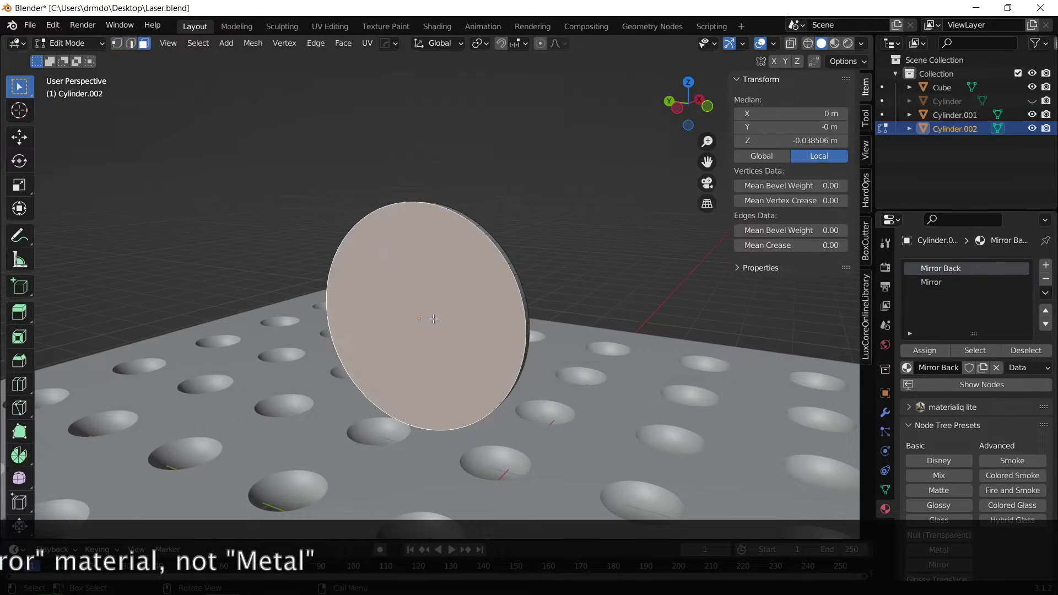
{"action": "left_click", "coordinate": [926, 351]}
{"action": "key", "text": "Tab"}
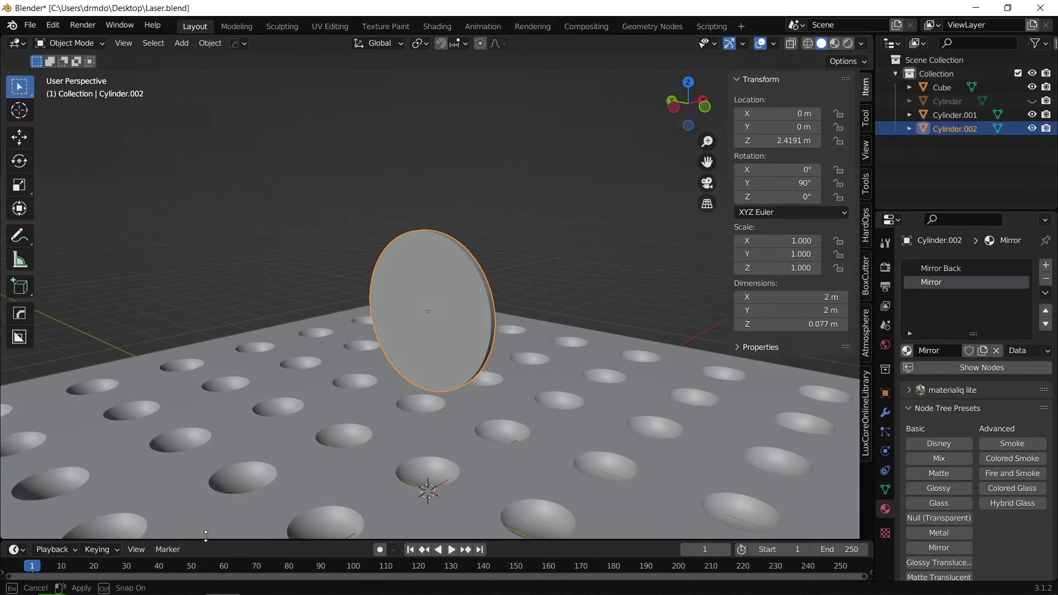
Step: Enlarge the timeline area, turn it into a LuxCore Material Nodes editor, and set the Mirror metal's roughness to 0.0010
{"action": "left_click_drag", "start_coordinate": [204, 541], "coordinate": [204, 403]}
{"action": "left_click", "coordinate": [17, 411]}
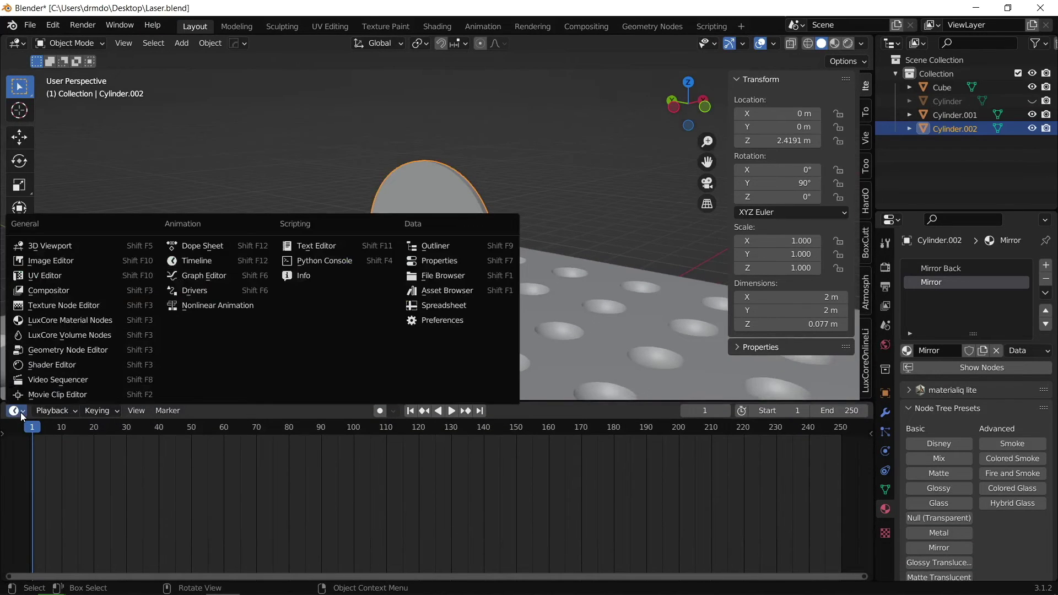
{"action": "left_click", "coordinate": [91, 322]}
{"action": "scroll", "coordinate": [428, 529], "scroll_direction": "up", "scroll_amount": 4}
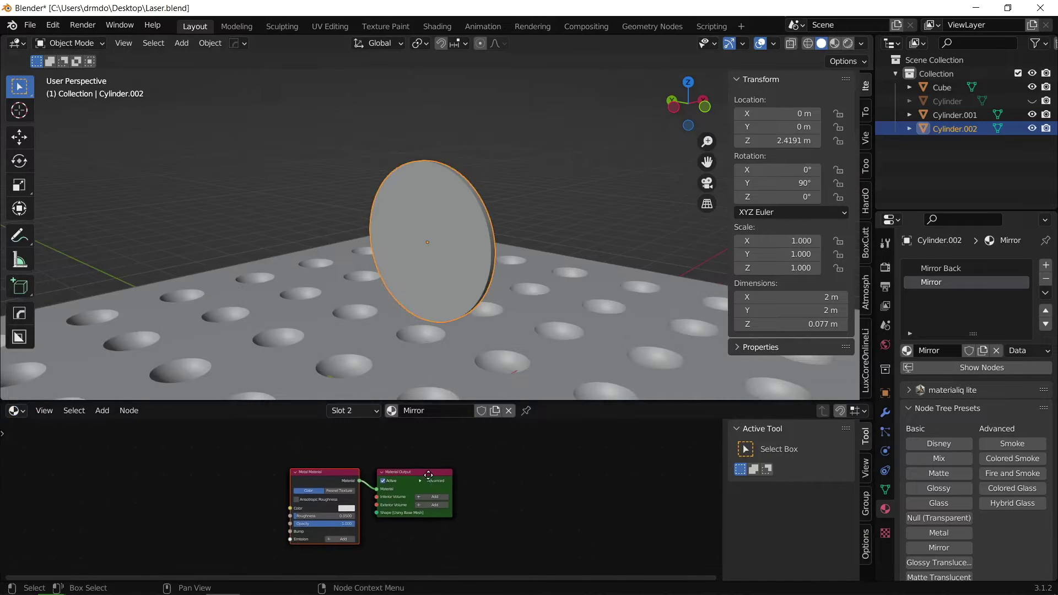
{"action": "scroll", "coordinate": [405, 482], "scroll_direction": "up", "scroll_amount": 3}
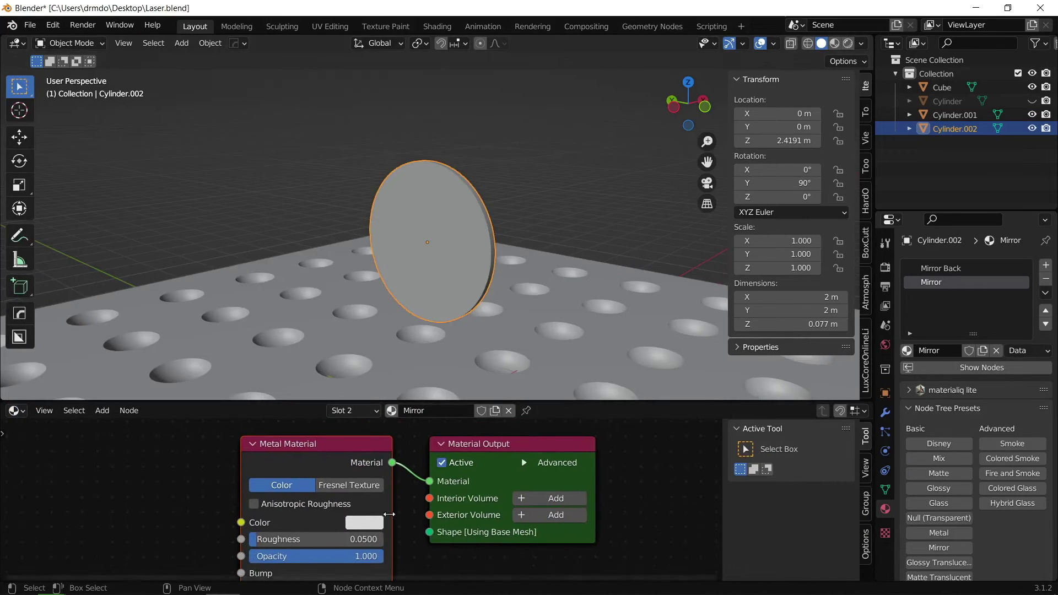
{"action": "left_click_drag", "start_coordinate": [316, 520], "coordinate": [276, 521]}
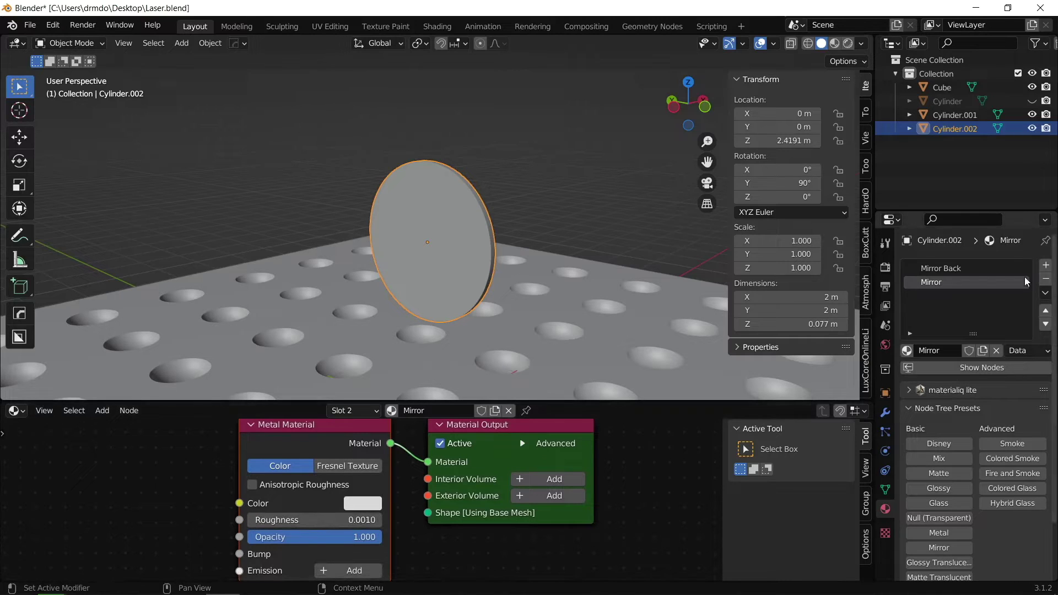
Step: Darken the Mirror Back material's diffuse color to a gray with a value of about 0.335
{"action": "left_click", "coordinate": [967, 268]}
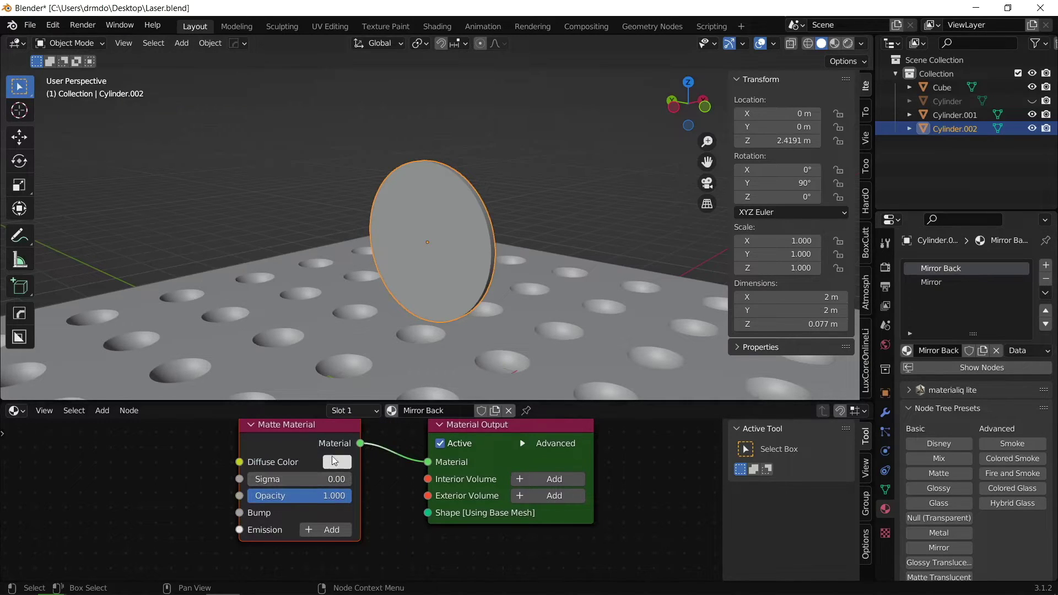
{"action": "left_click", "coordinate": [333, 462]}
{"action": "key", "text": "Escape"}
{"action": "left_click", "coordinate": [332, 463]}
{"action": "left_click_drag", "start_coordinate": [453, 280], "coordinate": [453, 303]}
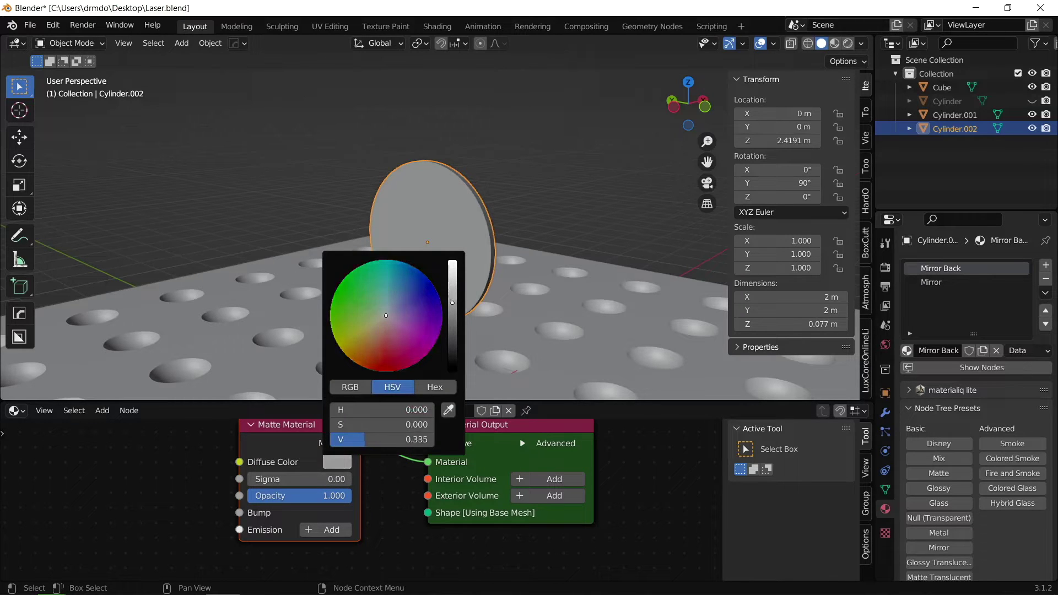
{"action": "left_click", "coordinate": [580, 192]}
Step: Select the disc and rename the object Mirror
{"action": "middle_click_drag", "start_coordinate": [580, 192], "coordinate": [605, 209]}
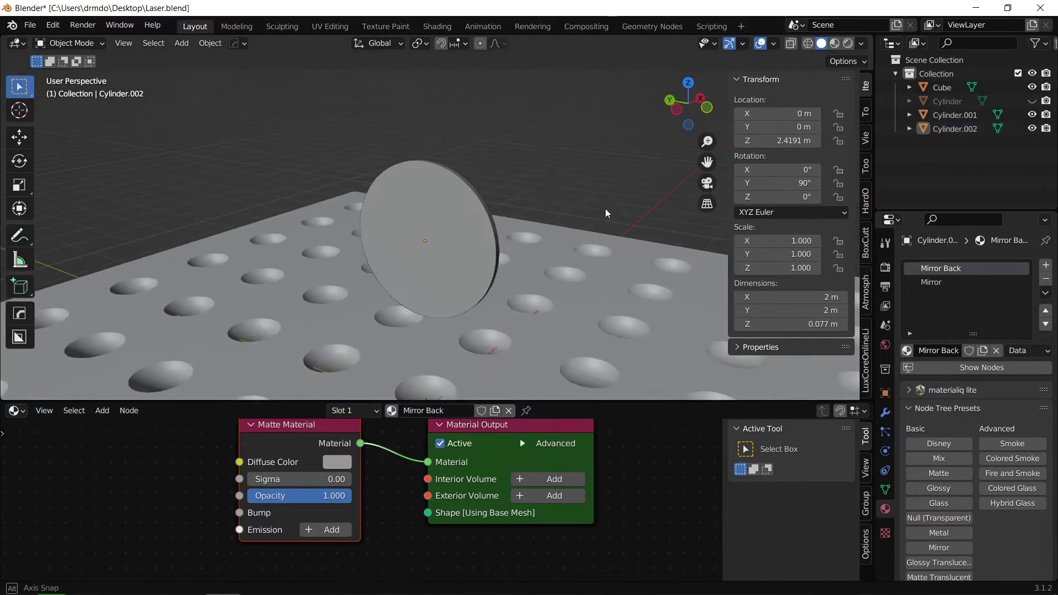
{"action": "left_click", "coordinate": [350, 264]}
{"action": "left_click", "coordinate": [408, 228]}
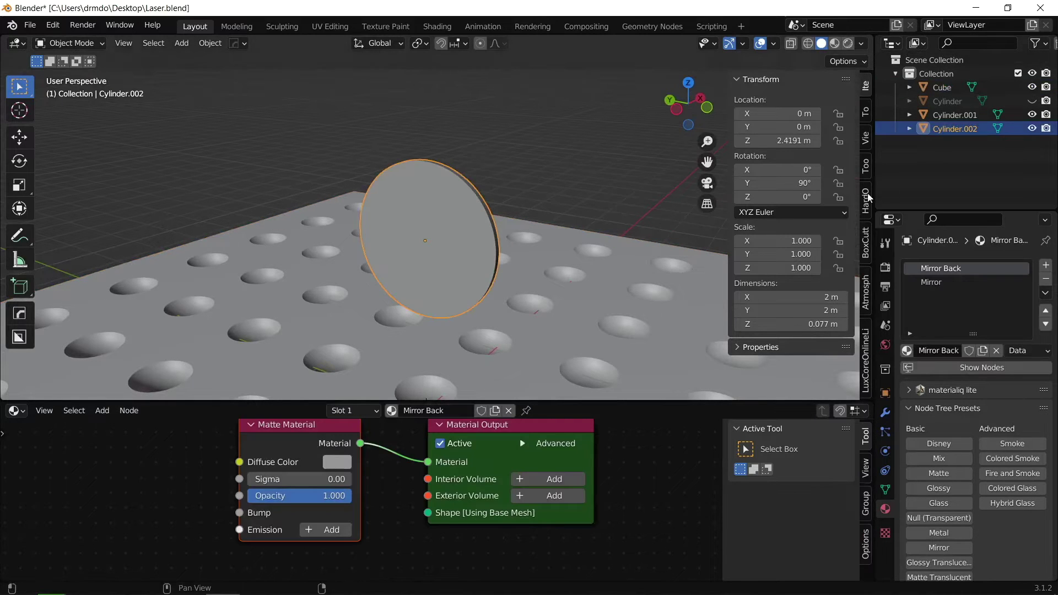
{"action": "double_click", "coordinate": [971, 129]}
{"action": "type", "text": "mIR"}
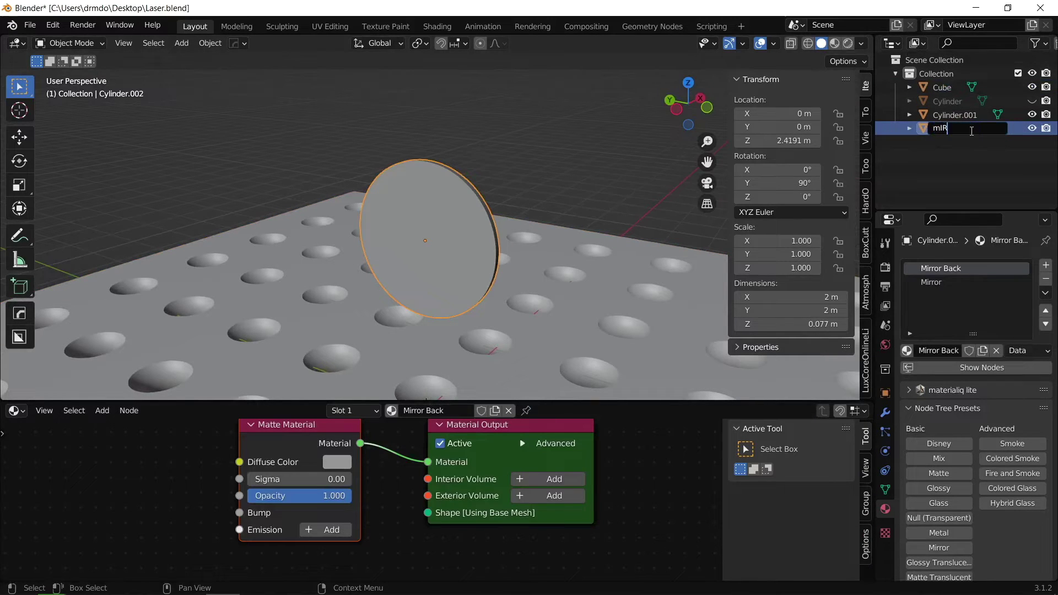
{"action": "type", "text": "M"}
{"action": "key", "text": "Return"}
Step: Rename the long cylinder object Cylinder.001 as Laser
{"action": "left_click", "coordinate": [962, 115]}
{"action": "scroll", "coordinate": [607, 275], "scroll_direction": "down", "scroll_amount": 3}
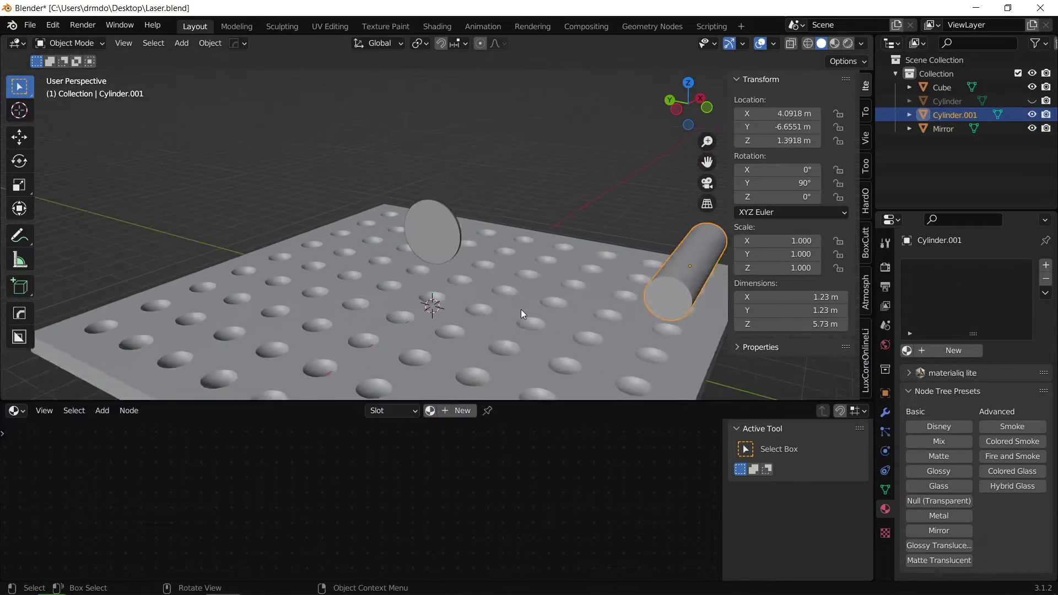
{"action": "scroll", "coordinate": [521, 309], "scroll_direction": "down", "scroll_amount": 2}
{"action": "double_click", "coordinate": [971, 110]}
{"action": "type", "text": "La"}
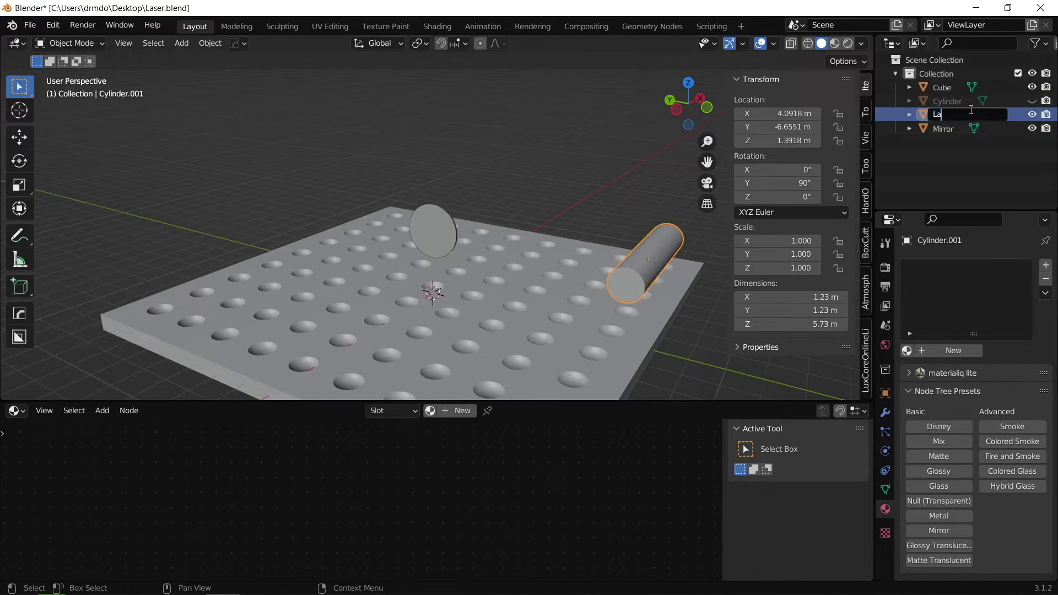
{"action": "type", "text": "ser"}
Step: Give the laser a new glossy material and delete the inactive matte nodes with their output
{"action": "left_click", "coordinate": [939, 457]}
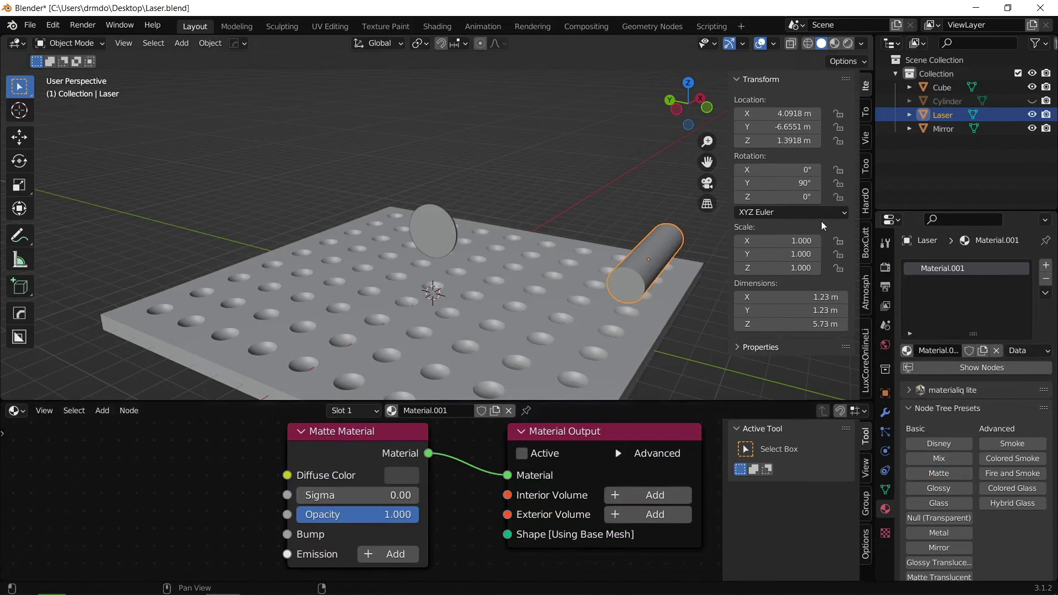
{"action": "scroll", "coordinate": [434, 472], "scroll_direction": "down", "scroll_amount": 4}
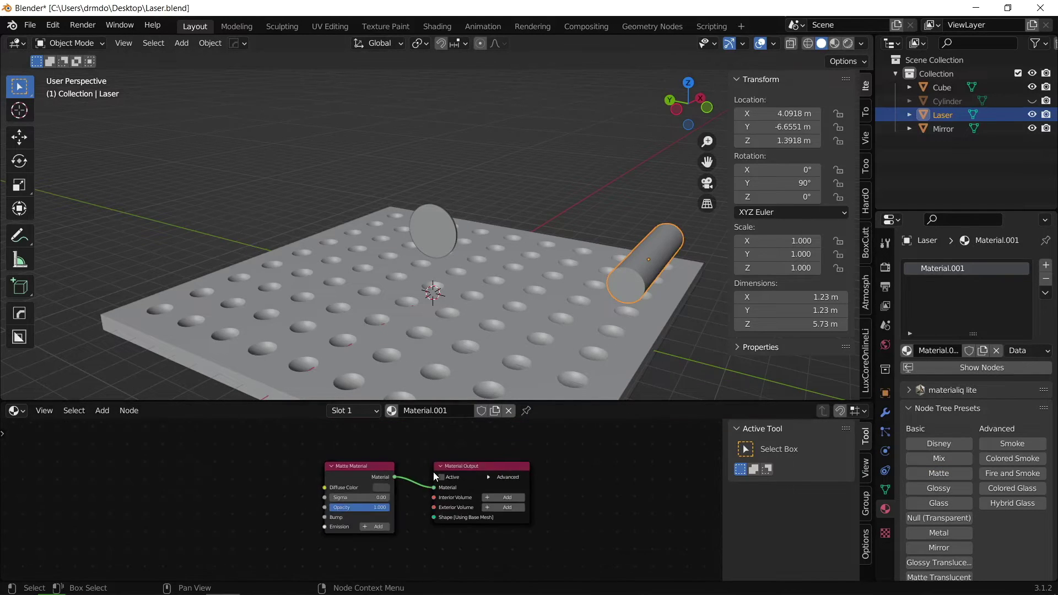
{"action": "left_click_drag", "start_coordinate": [482, 445], "coordinate": [332, 501]}
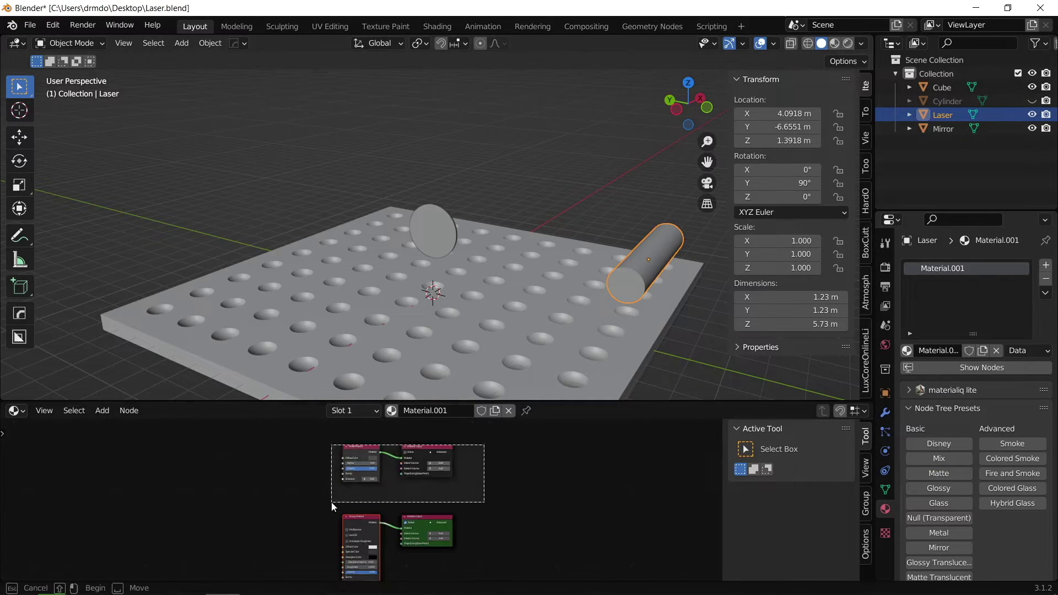
{"action": "key", "text": "x"}
{"action": "key", "text": "Home"}
Step: Set the laser's glossy roughness to about 0.40 and darken its diffuse color to dark gray
{"action": "scroll", "coordinate": [339, 464], "scroll_direction": "up", "scroll_amount": 1}
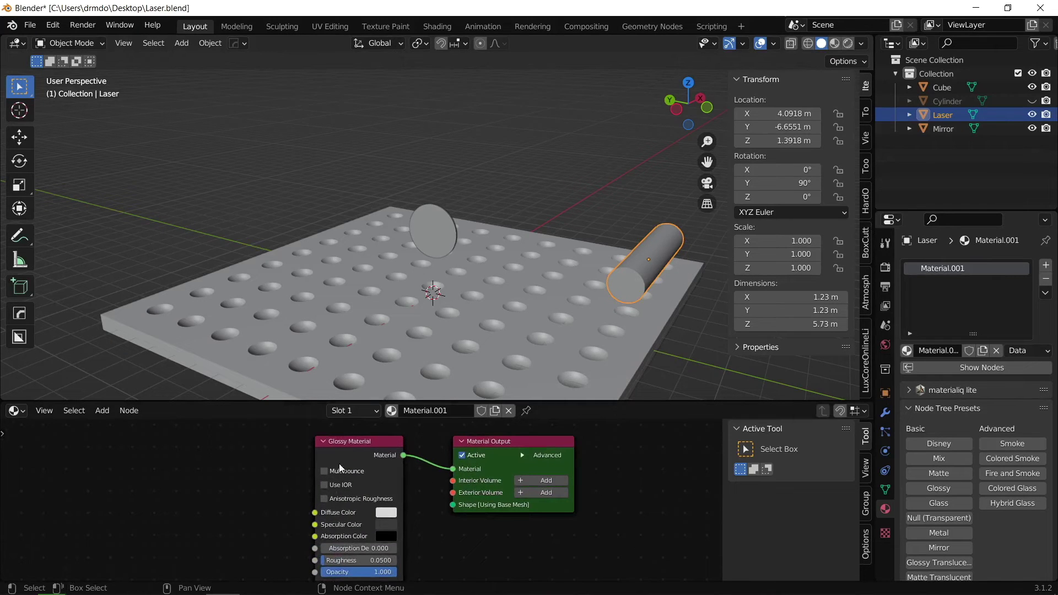
{"action": "scroll", "coordinate": [339, 464], "scroll_direction": "down", "scroll_amount": 1, "text": "shift"}
{"action": "left_click_drag", "start_coordinate": [342, 537], "coordinate": [364, 538]}
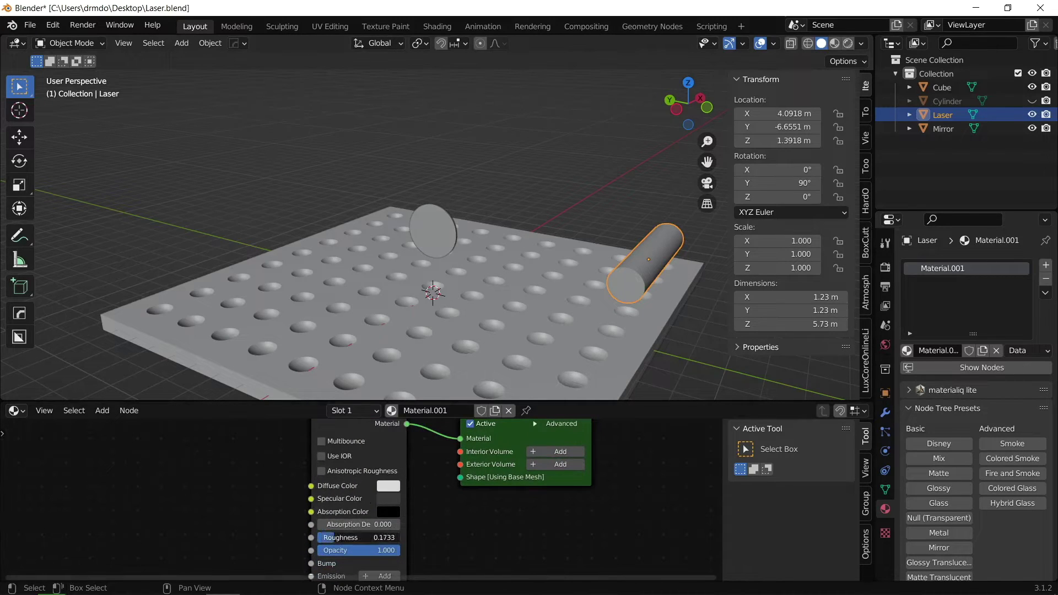
{"action": "left_click", "coordinate": [388, 485]}
{"action": "left_click_drag", "start_coordinate": [479, 345], "coordinate": [480, 391]}
{"action": "left_click", "coordinate": [581, 184]}
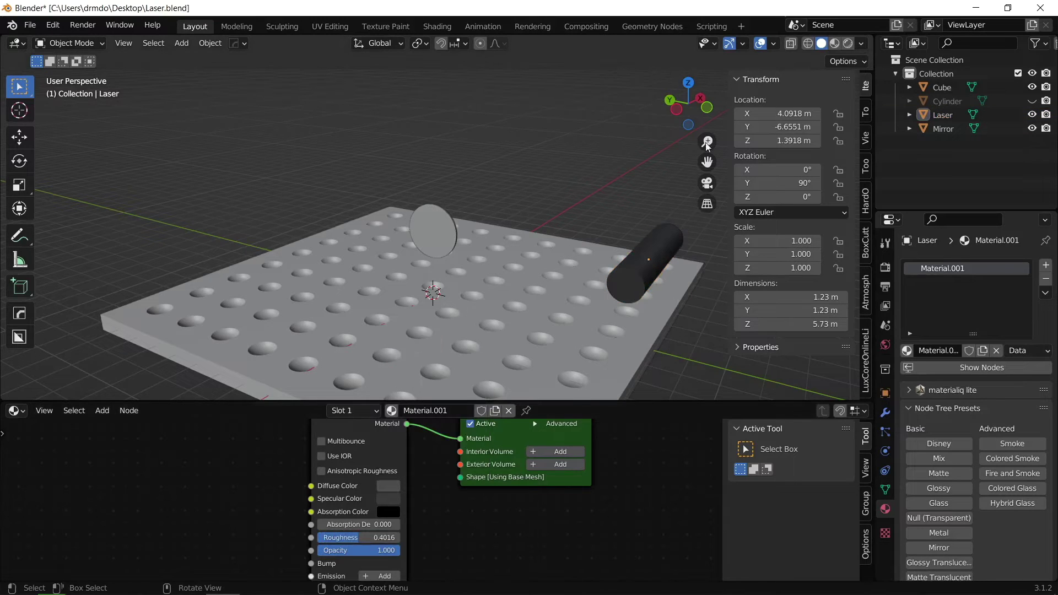
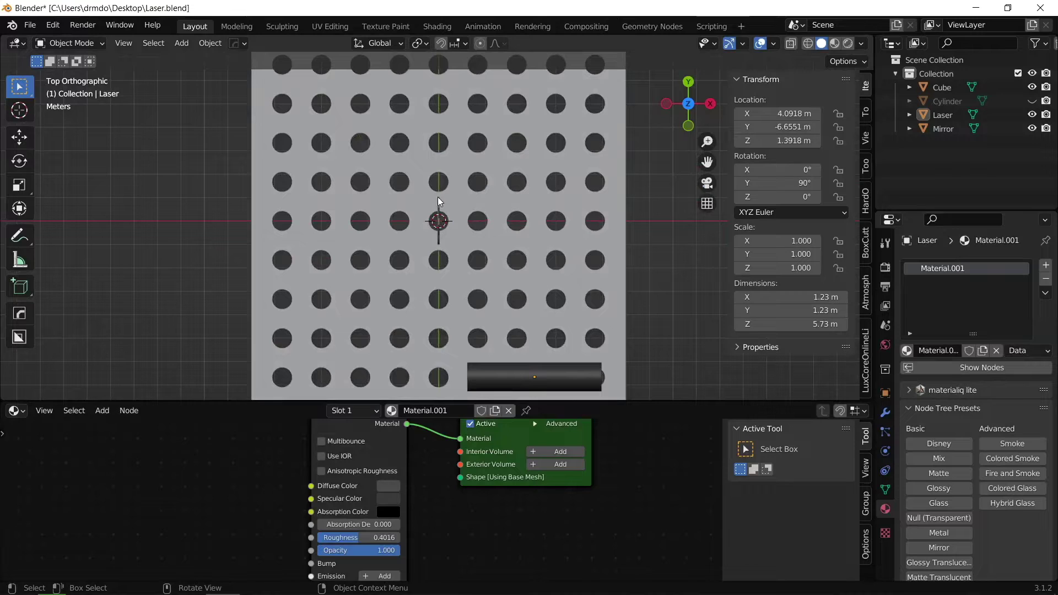
Step: Move the mirror horizontally onto the corner hole in the laser's row, at about X -6.70 m, Y -6.66 m
{"action": "left_click", "coordinate": [440, 209]}
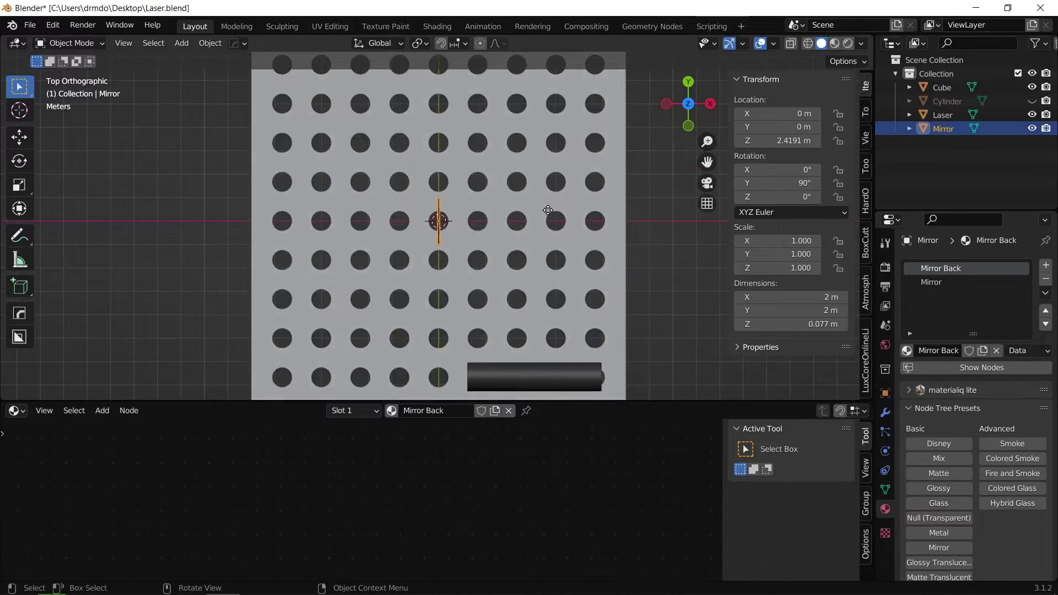
{"action": "key", "text": "g"}
{"action": "key", "text": "shift+z"}
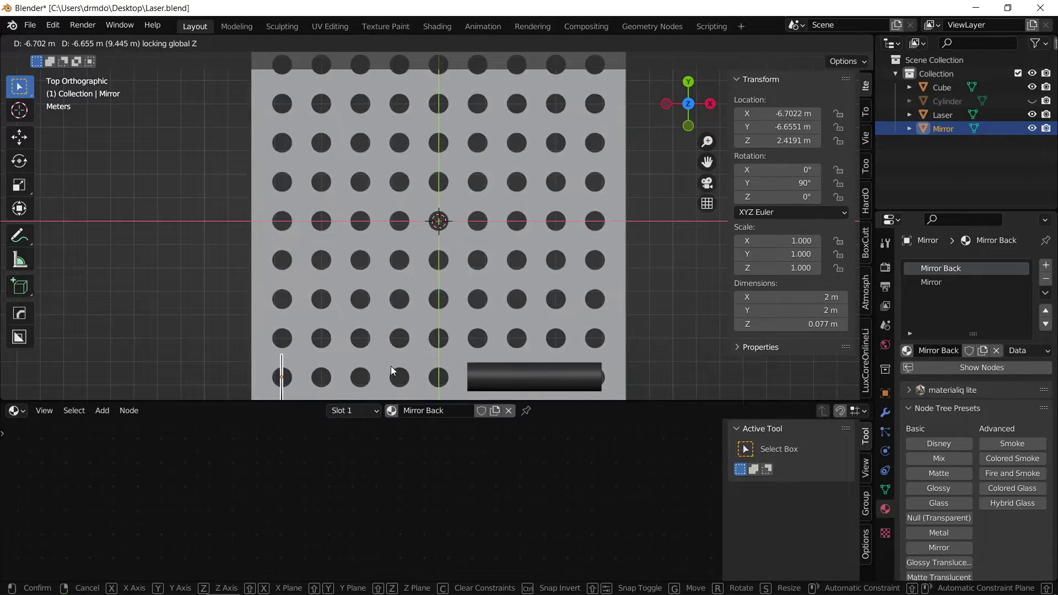
{"action": "left_click", "coordinate": [391, 366]}
Step: Lower the mirror along Z to about 1.36 m, level with the laser's axis
{"action": "middle_click_drag", "start_coordinate": [432, 346], "coordinate": [386, 204]}
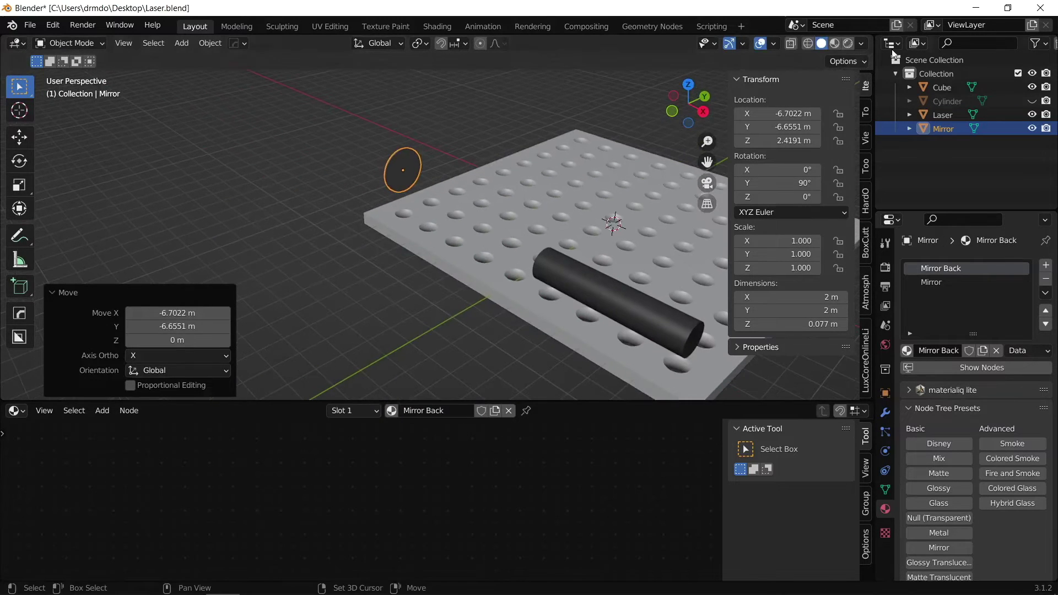
{"action": "left_click", "coordinate": [672, 111]}
{"action": "key", "text": "h"}
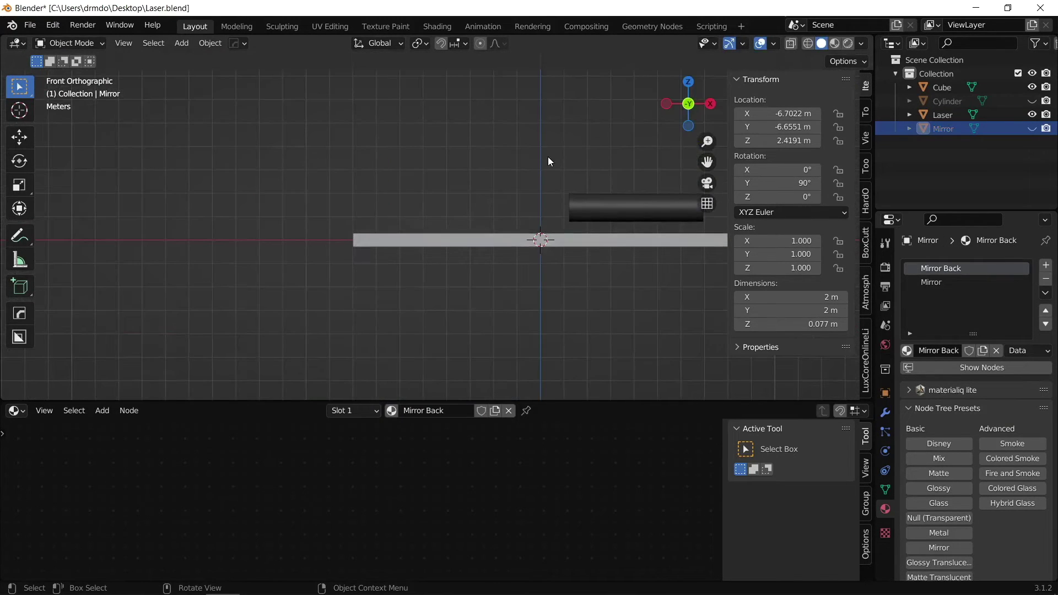
{"action": "key", "text": "alt+h"}
{"action": "key", "text": "g"}
{"action": "key", "text": "z"}
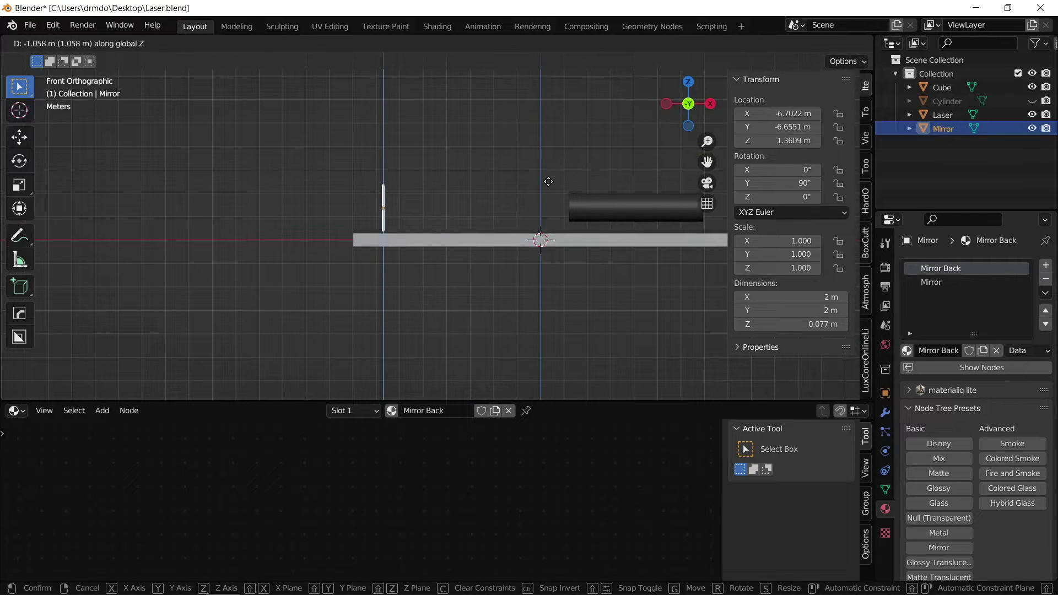
{"action": "left_click", "coordinate": [548, 181]}
Step: Set the mirror's Z rotation to 45°
{"action": "middle_click_drag", "start_coordinate": [548, 180], "coordinate": [504, 256]}
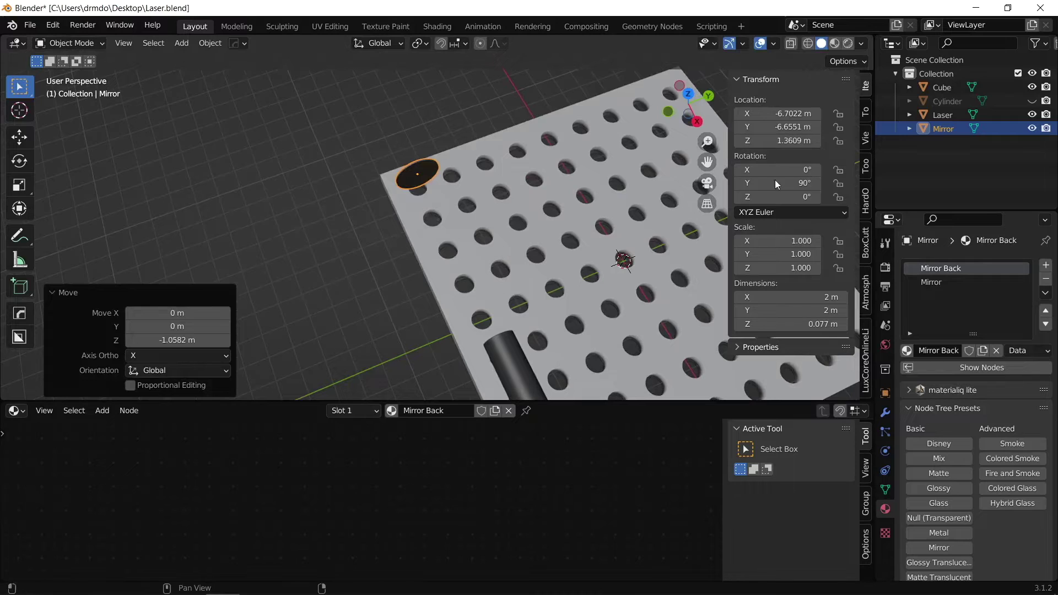
{"action": "left_click_drag", "start_coordinate": [773, 197], "coordinate": [767, 198]}
{"action": "left_click", "coordinate": [767, 199]}
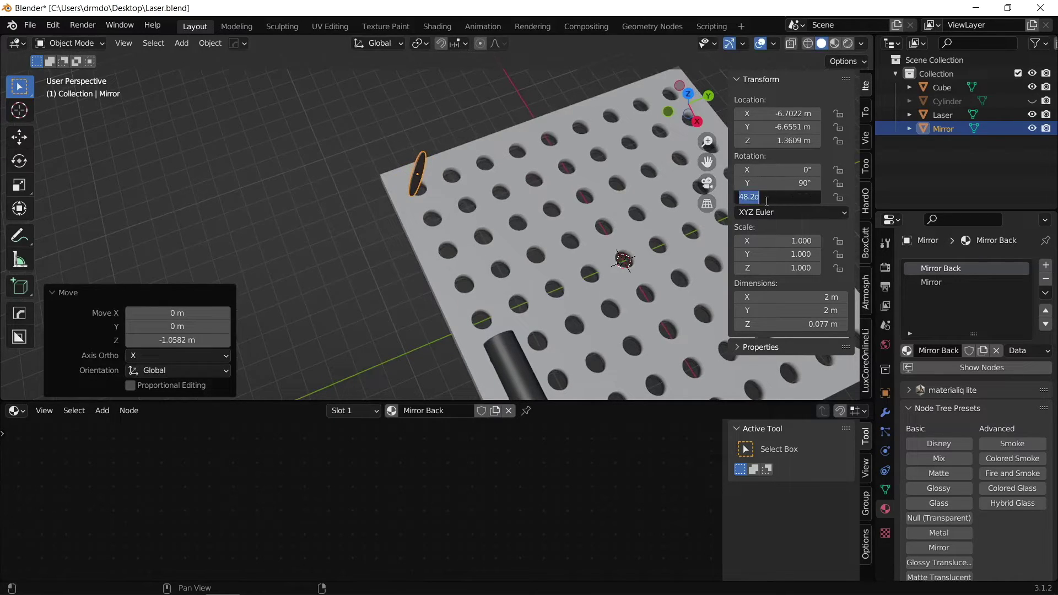
{"action": "type", "text": "45"}
{"action": "key", "text": "Return"}
Step: Duplicate the mirror along Y by about 12.9 m, toward the corner hole at the slab's far end
{"action": "middle_click_drag", "start_coordinate": [491, 133], "coordinate": [498, 302]}
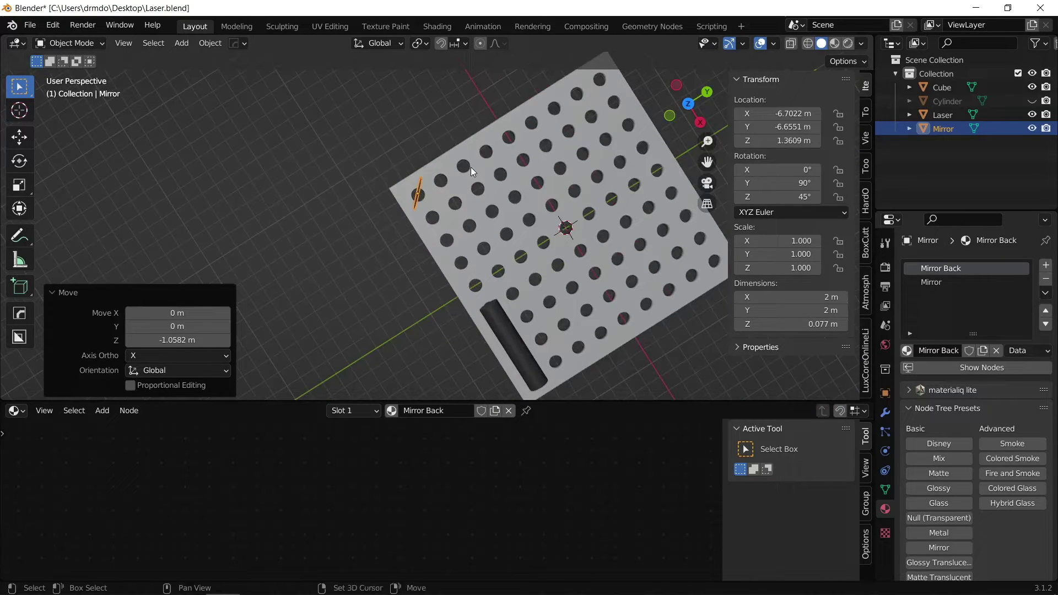
{"action": "key", "text": "shift+d"}
{"action": "key", "text": "y"}
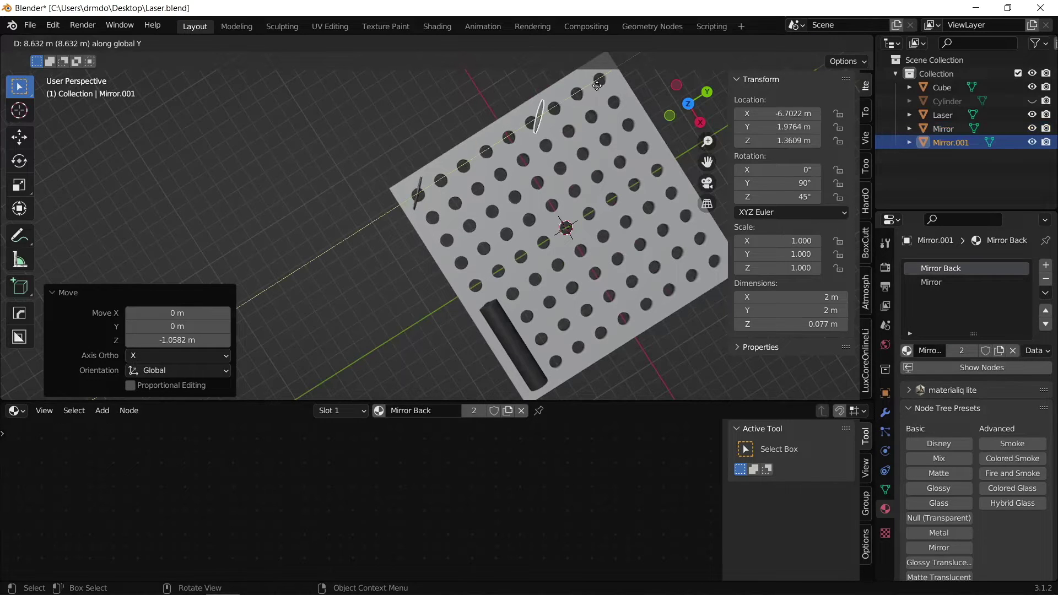
{"action": "left_click", "coordinate": [685, 86]}
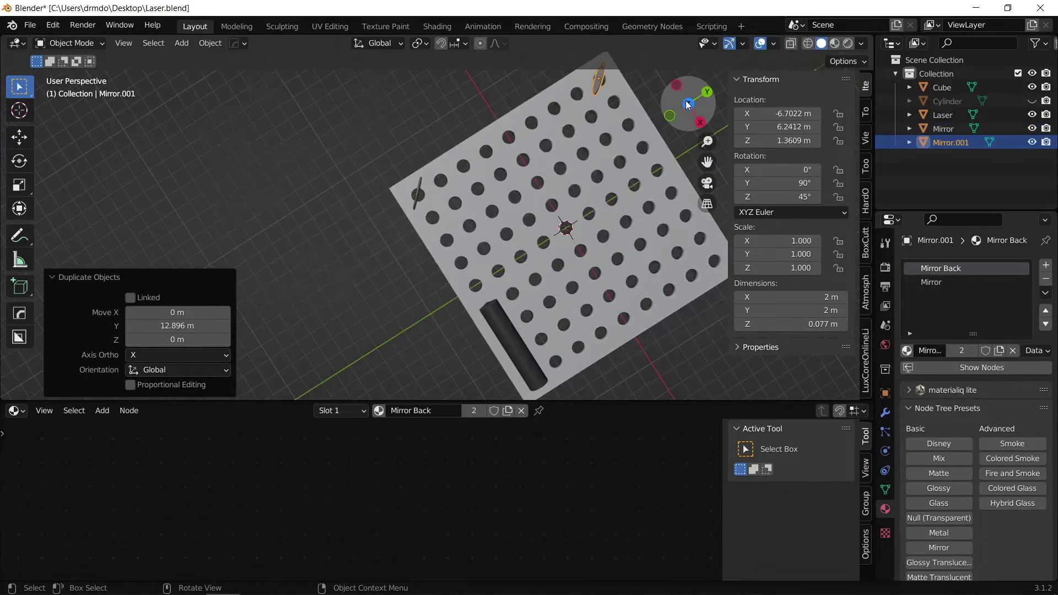
{"action": "left_click", "coordinate": [689, 105]}
{"action": "left_click", "coordinate": [688, 104]}
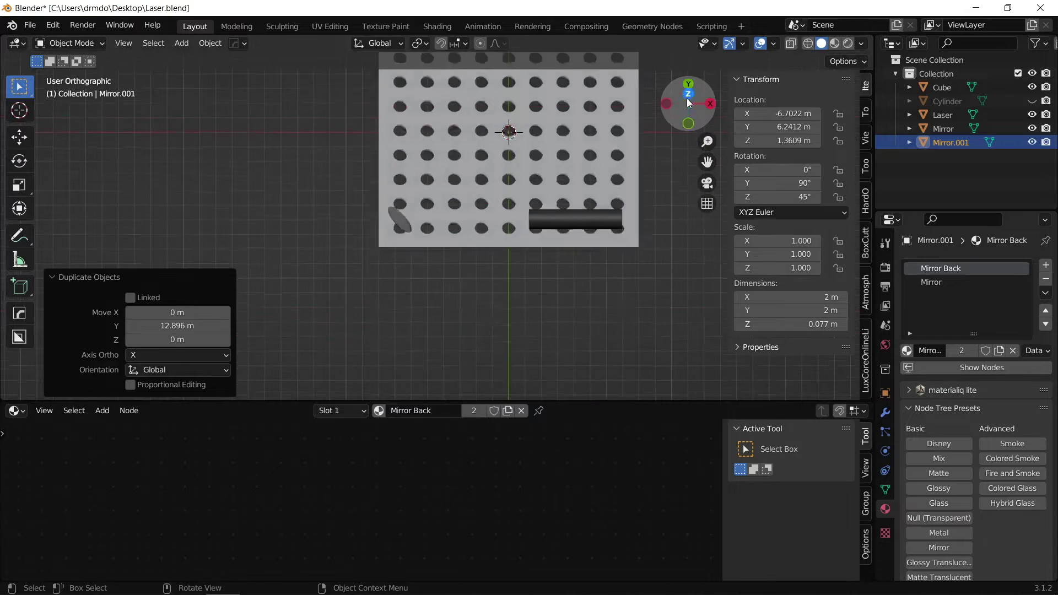
Step: Move the duplicated mirror horizontally onto the slab's far corner hole, at about X -6.69 m, Y 6.70 m
{"action": "middle_click_drag", "start_coordinate": [524, 166], "coordinate": [519, 282], "text": "shift"}
{"action": "scroll", "coordinate": [406, 141], "scroll_direction": "up", "scroll_amount": 4}
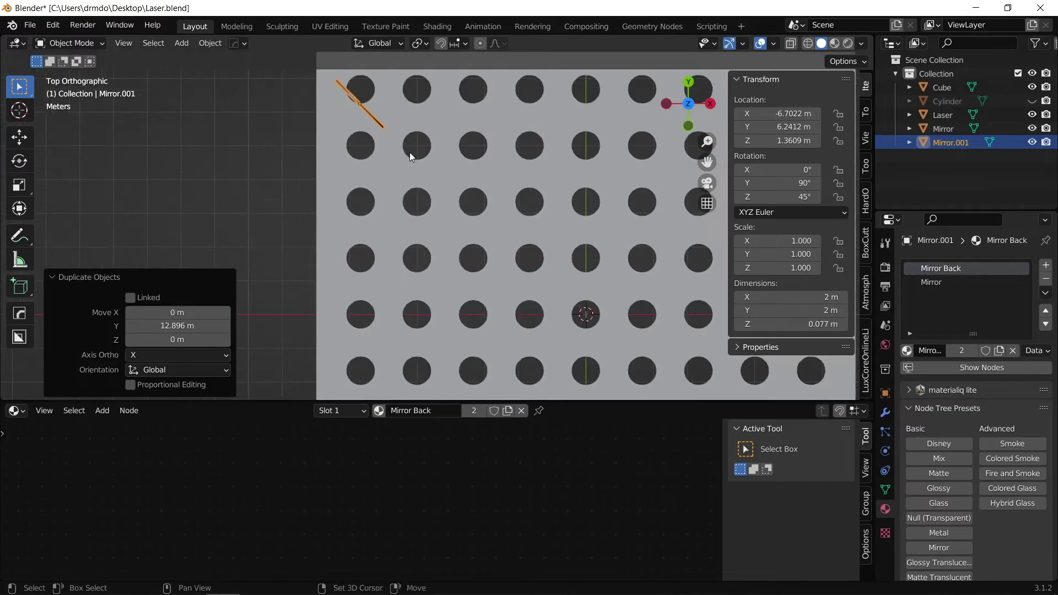
{"action": "middle_click_drag", "start_coordinate": [406, 142], "coordinate": [465, 275], "text": "shift"}
{"action": "key", "text": "g"}
{"action": "key", "text": "shift+z"}
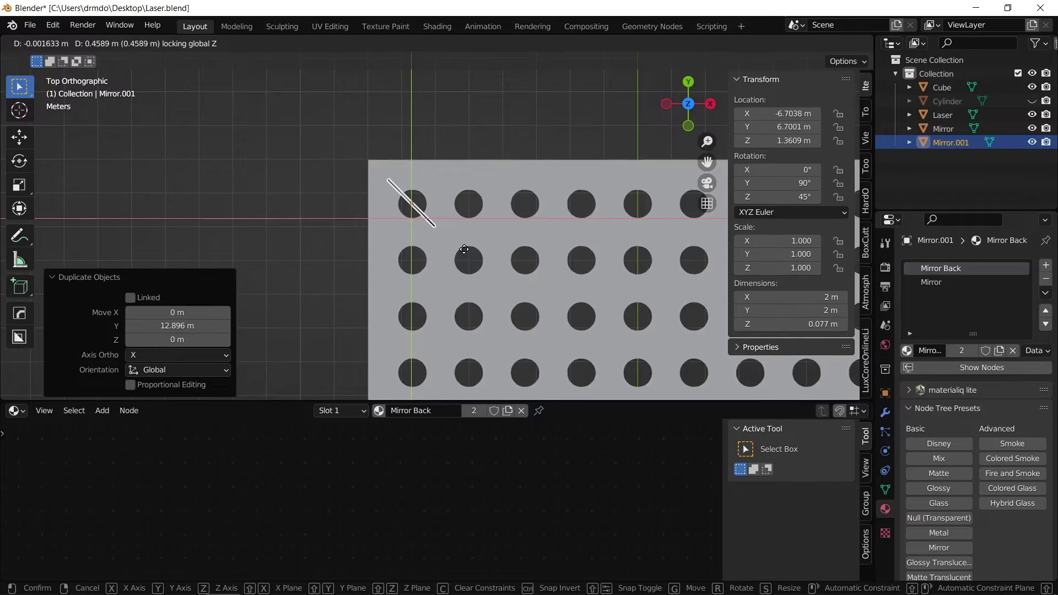
{"action": "left_click", "coordinate": [464, 249]}
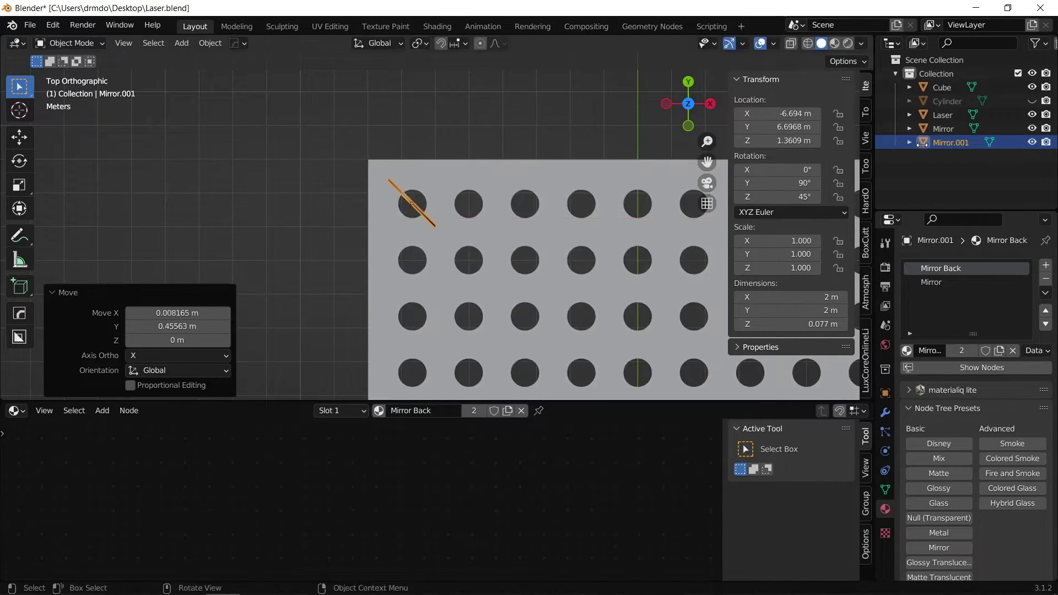
Step: Set the duplicated mirror's Z rotation to 135°
{"action": "left_click", "coordinate": [790, 197]}
{"action": "type", "text": "-4"}
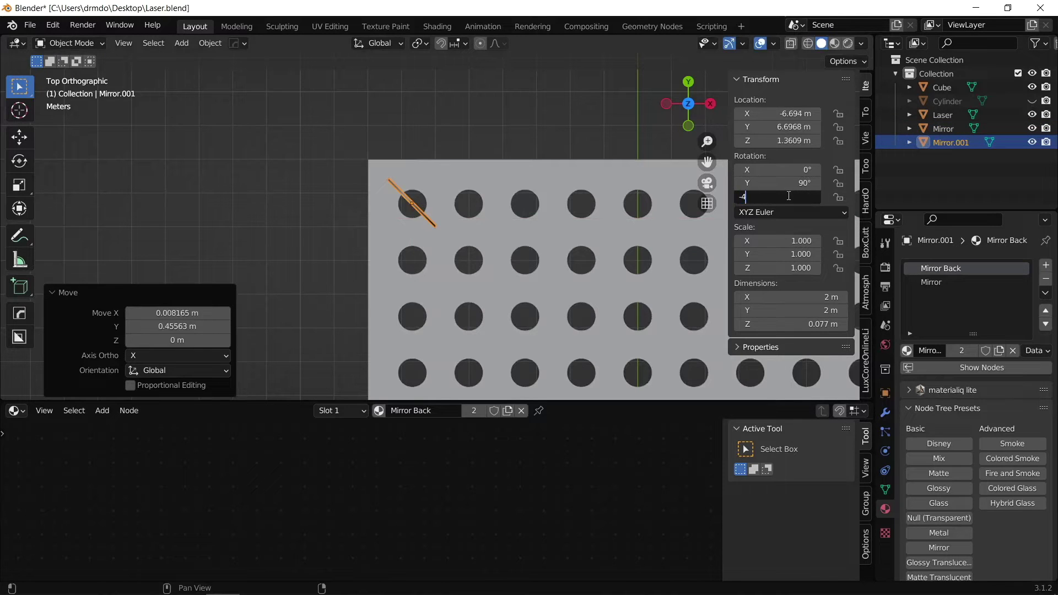
{"action": "type", "text": "5"}
{"action": "key", "text": "Return"}
Step: Duplicate the far corner mirror along X by about 12.97 m, toward the opposite corner hole
{"action": "middle_click_drag", "start_coordinate": [679, 198], "coordinate": [426, 158]}
{"action": "left_click", "coordinate": [401, 161]}
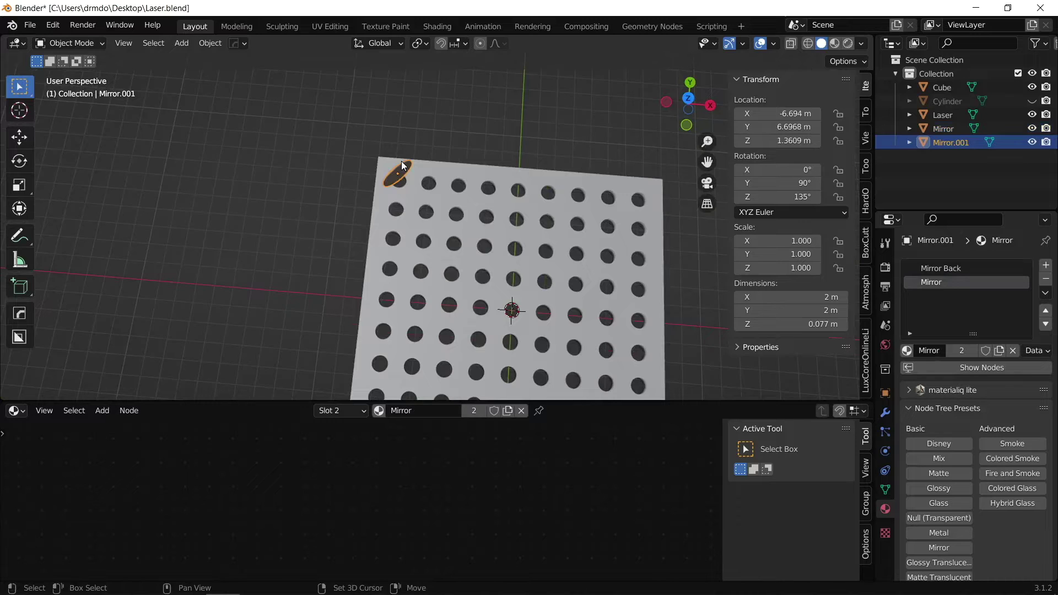
{"action": "key", "text": "shift+d"}
{"action": "key", "text": "x"}
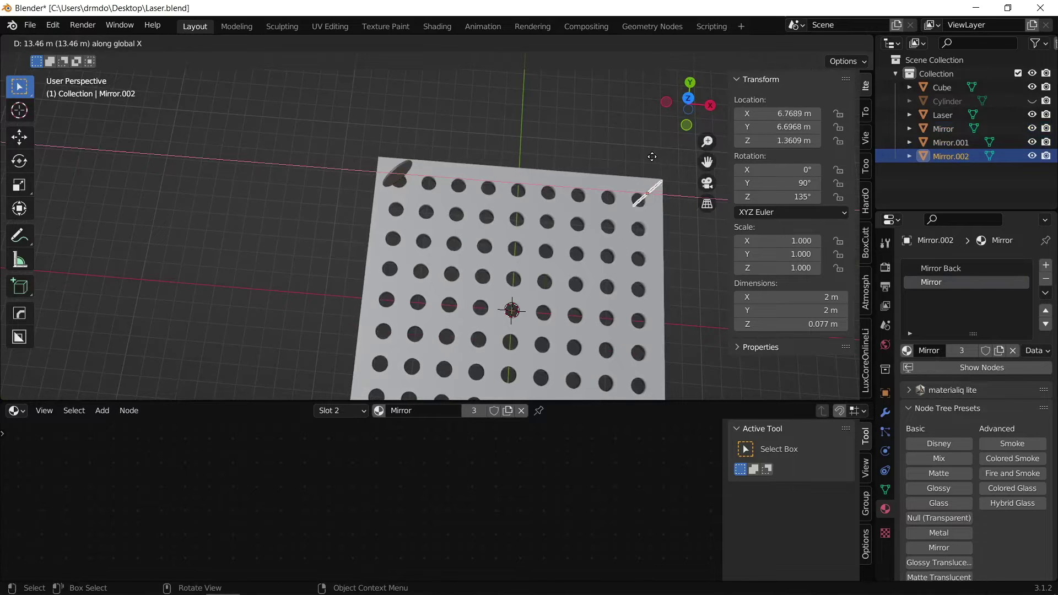
{"action": "left_click", "coordinate": [647, 158]}
Step: Move the new mirror horizontally onto the corner hole, at about X 6.65 m, Y 6.70 m
{"action": "left_click", "coordinate": [690, 99]}
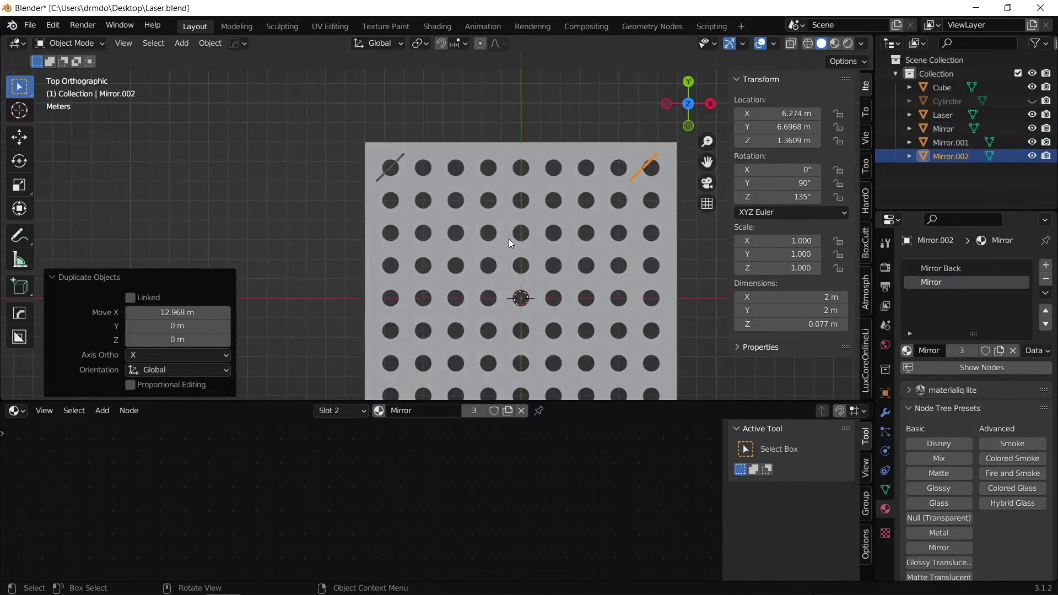
{"action": "scroll", "coordinate": [508, 239], "scroll_direction": "up", "scroll_amount": 2}
{"action": "scroll", "coordinate": [485, 240], "scroll_direction": "down", "scroll_amount": 3, "text": "ctrl"}
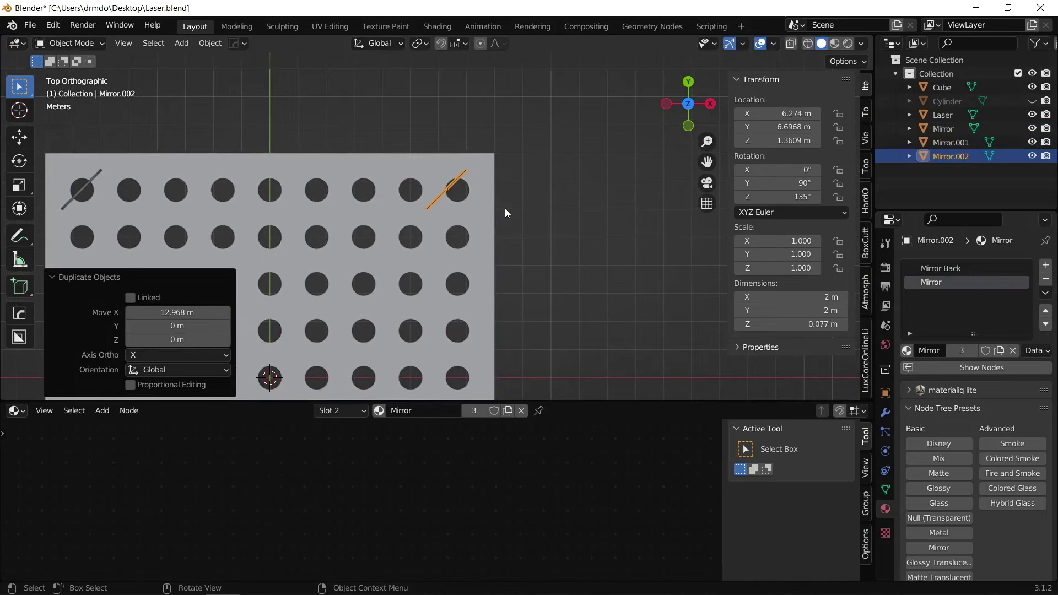
{"action": "key", "text": "g"}
{"action": "key", "text": "shift+z"}
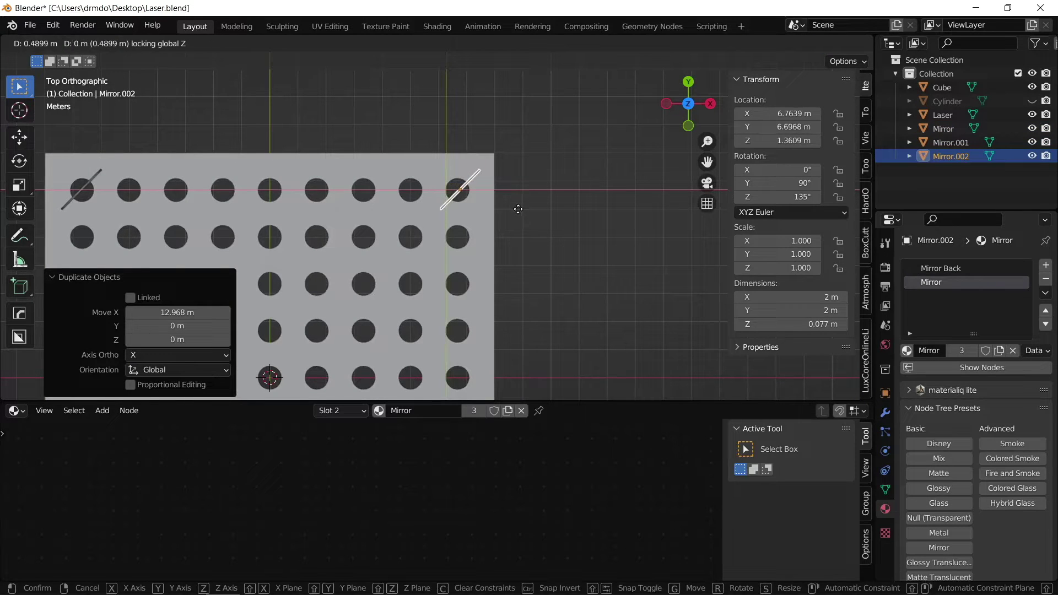
{"action": "left_click", "coordinate": [512, 209]}
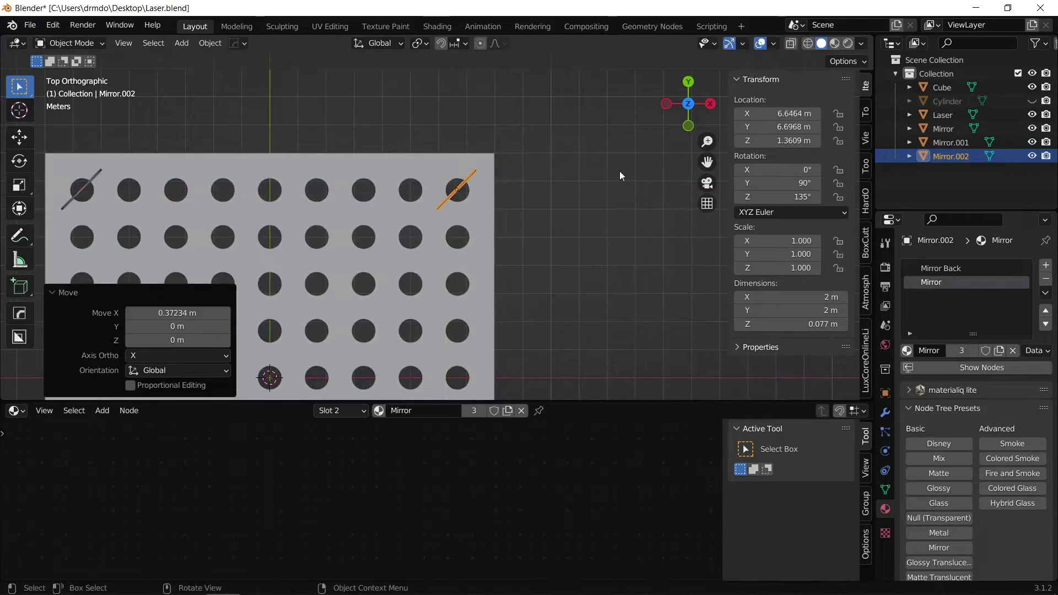
Step: Turn the third mirror's reflective side inward by setting its Z rotation to 45°
{"action": "left_click", "coordinate": [777, 197]}
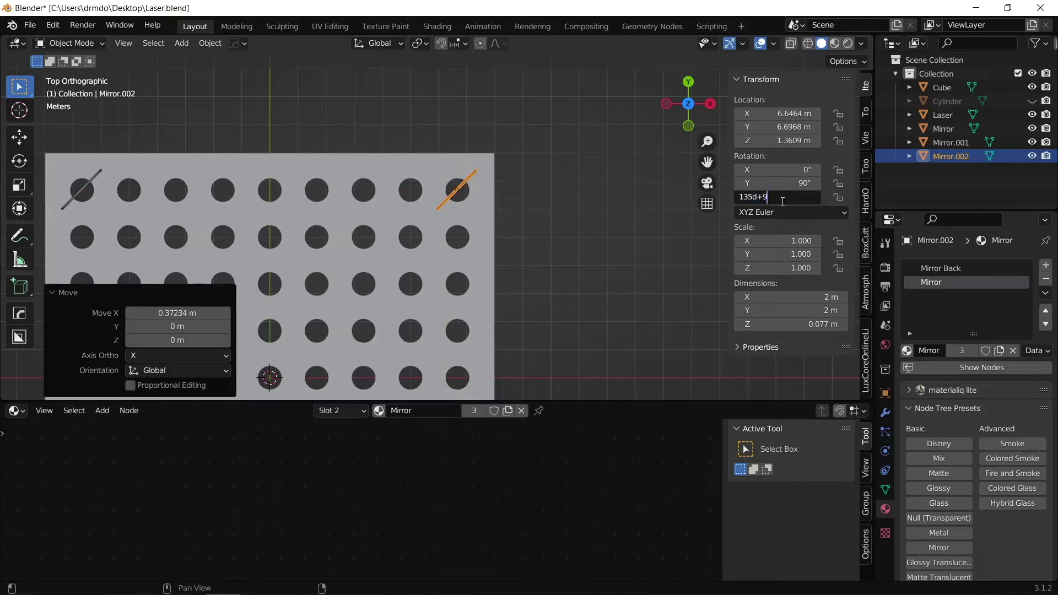
{"action": "key", "text": "Return"}
{"action": "middle_click_drag", "start_coordinate": [614, 208], "coordinate": [512, 215]}
{"action": "left_click", "coordinate": [801, 196]}
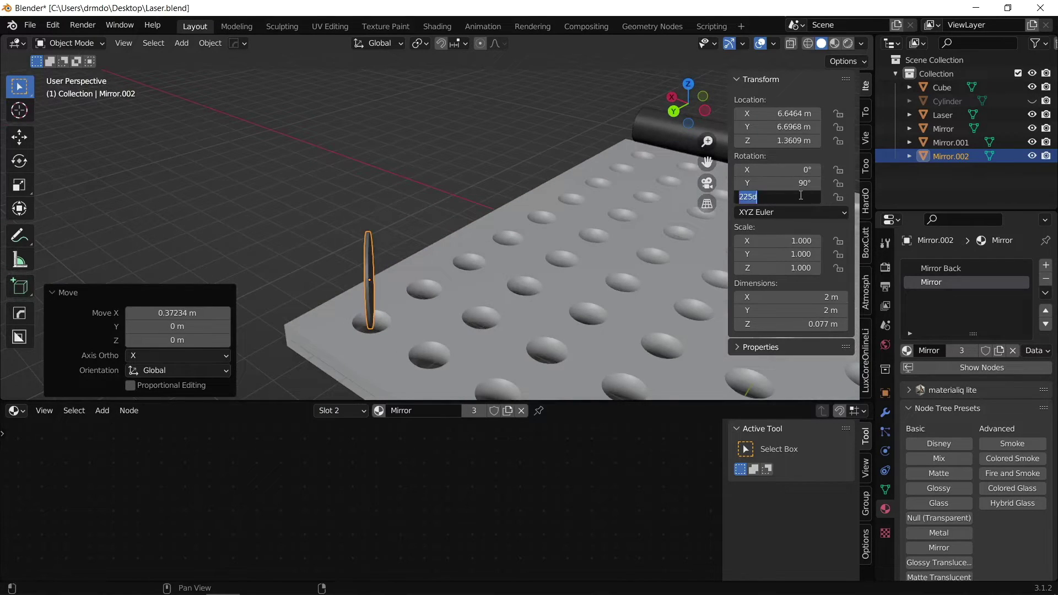
{"action": "type", "text": "-180"}
{"action": "key", "text": "Return"}
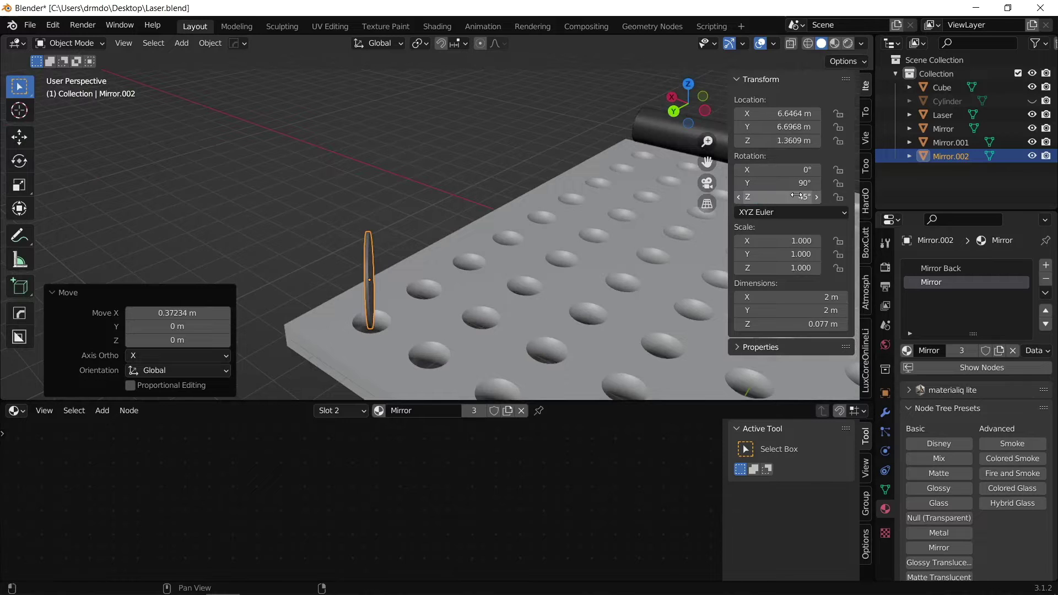
{"action": "middle_click_drag", "start_coordinate": [662, 221], "coordinate": [495, 200]}
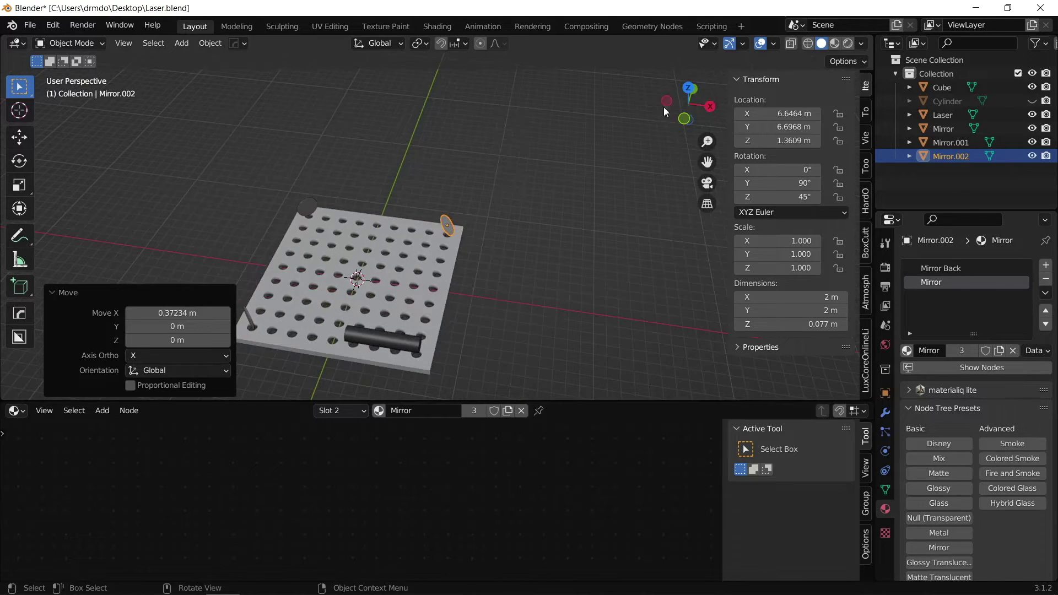
Step: Duplicate the third mirror along Y by about -6.63 m, onto the middle hole of the same edge column
{"action": "left_click", "coordinate": [689, 104]}
{"action": "scroll", "coordinate": [513, 188], "scroll_direction": "up", "scroll_amount": 3}
{"action": "key", "text": "shift+d"}
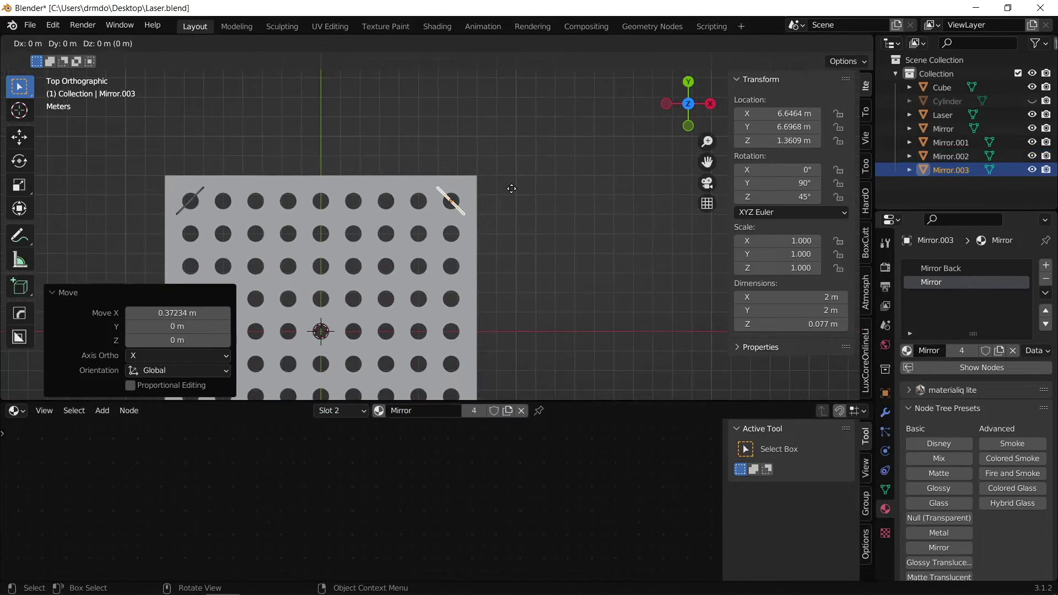
{"action": "key", "text": "y"}
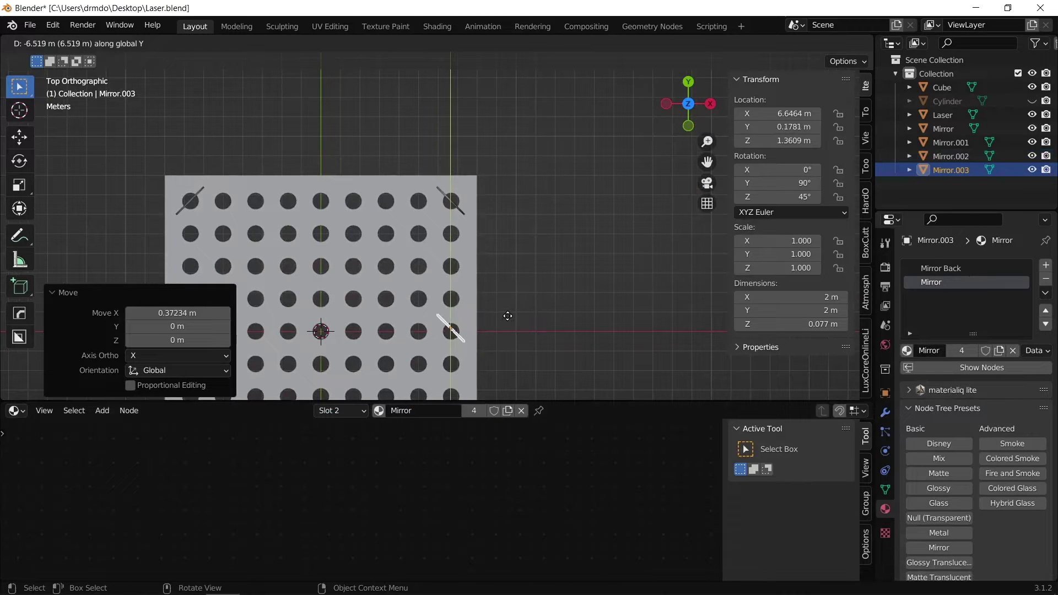
{"action": "left_click", "coordinate": [507, 318]}
{"action": "scroll", "coordinate": [507, 320], "scroll_direction": "up", "scroll_amount": 4}
Step: Set the Z rotation of the mirror at the middle edge hole to -45°
{"action": "middle_click_drag", "start_coordinate": [507, 320], "coordinate": [778, 213]}
{"action": "left_click_drag", "start_coordinate": [784, 197], "coordinate": [736, 197]}
{"action": "left_click", "coordinate": [766, 197]}
{"action": "type", "text": "-45"}
{"action": "key", "text": "Return"}
{"action": "middle_click_drag", "start_coordinate": [662, 232], "coordinate": [538, 170]}
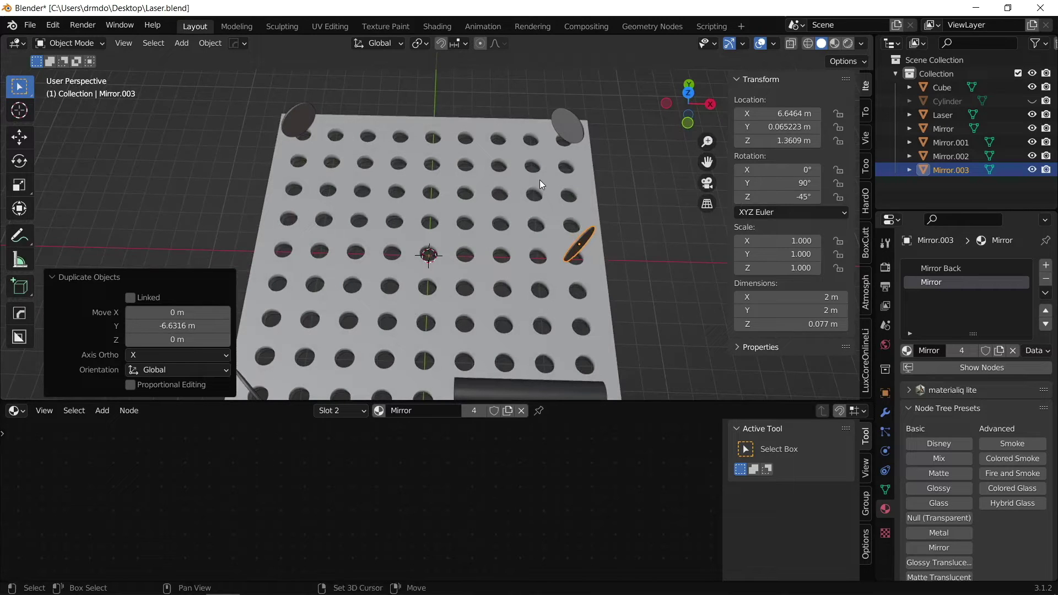
Step: Duplicate the middle edge mirror along X by about -6.6 m, onto the slab's central hole
{"action": "key", "text": "shift+d"}
{"action": "key", "text": "x"}
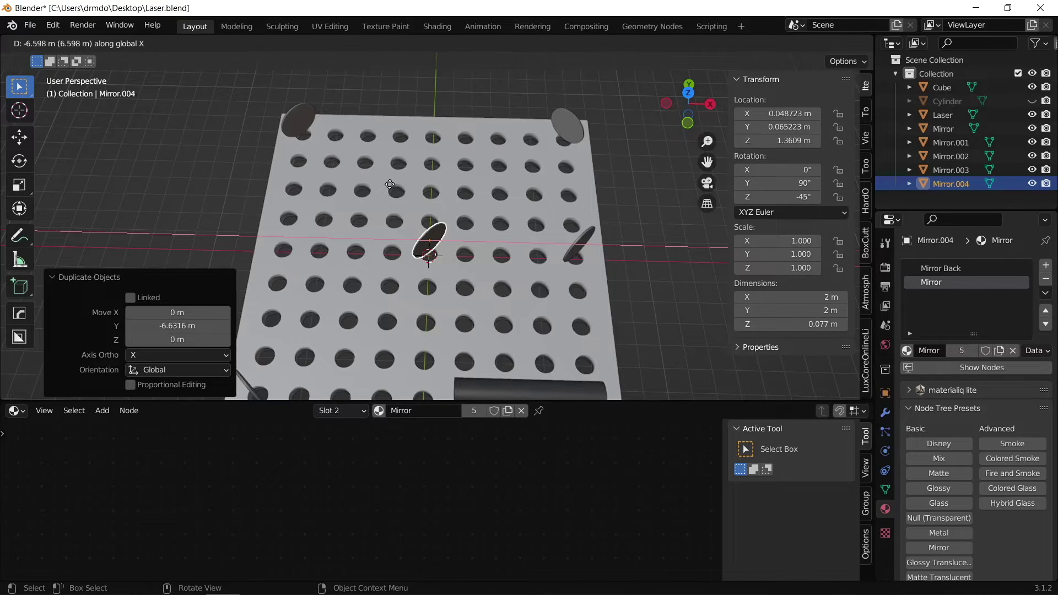
{"action": "left_click", "coordinate": [390, 185]}
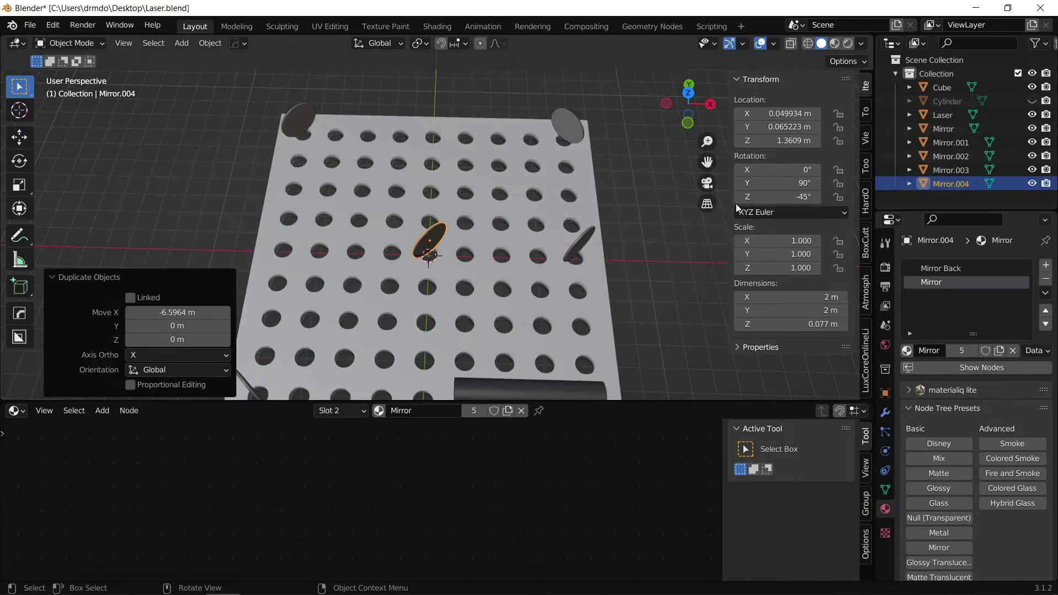
Step: Set the central mirror's Z rotation to -135°
{"action": "mouse_move", "coordinate": [777, 197]}
{"action": "left_mouse_down"}
{"action": "mouse_move", "coordinate": [797, 196]}
{"action": "mouse_move", "coordinate": [774, 194]}
{"action": "left_mouse_up"}
{"action": "left_click", "coordinate": [773, 195]}
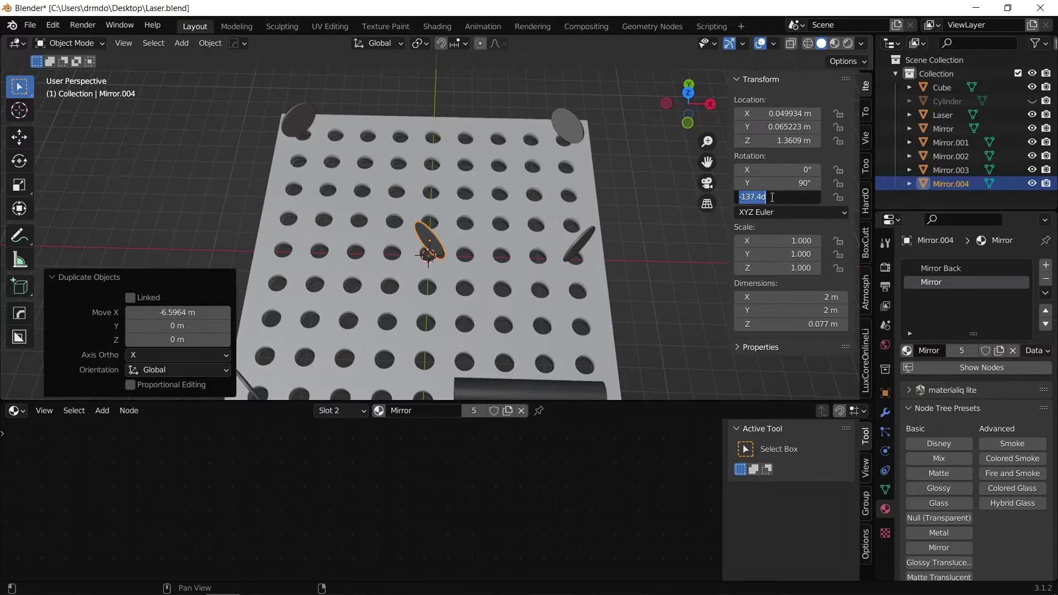
{"action": "type", "text": "-135"}
{"action": "key", "text": "Return"}
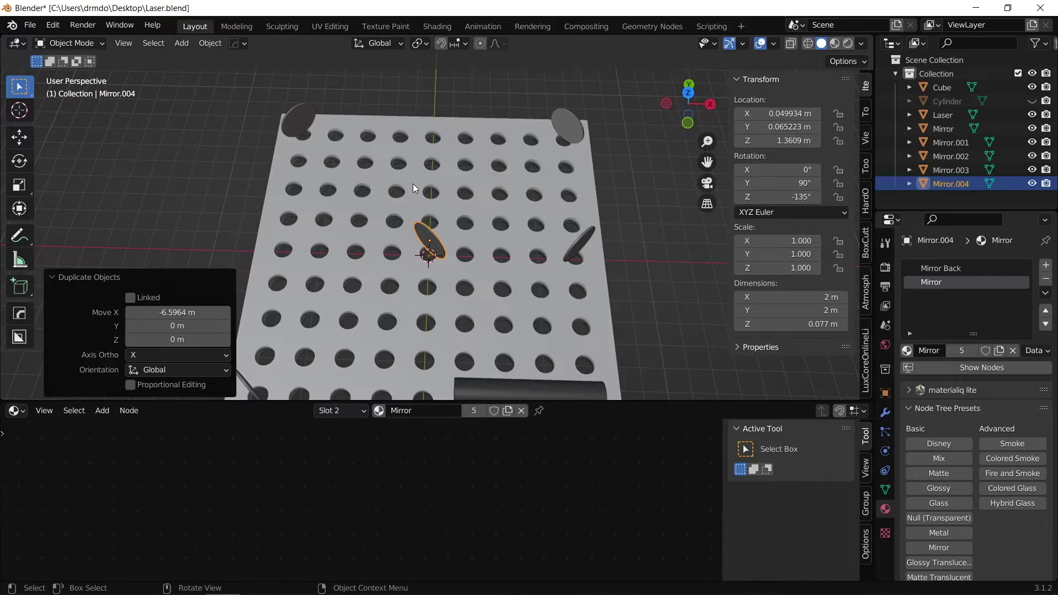
{"action": "scroll", "coordinate": [479, 175], "scroll_direction": "up", "scroll_amount": 4}
{"action": "scroll", "coordinate": [508, 166], "scroll_direction": "down", "scroll_amount": 5}
Step: Make single-user copies of the central mirror's Mirror and Mirror Back materials
{"action": "middle_click_drag", "start_coordinate": [507, 167], "coordinate": [661, 176]}
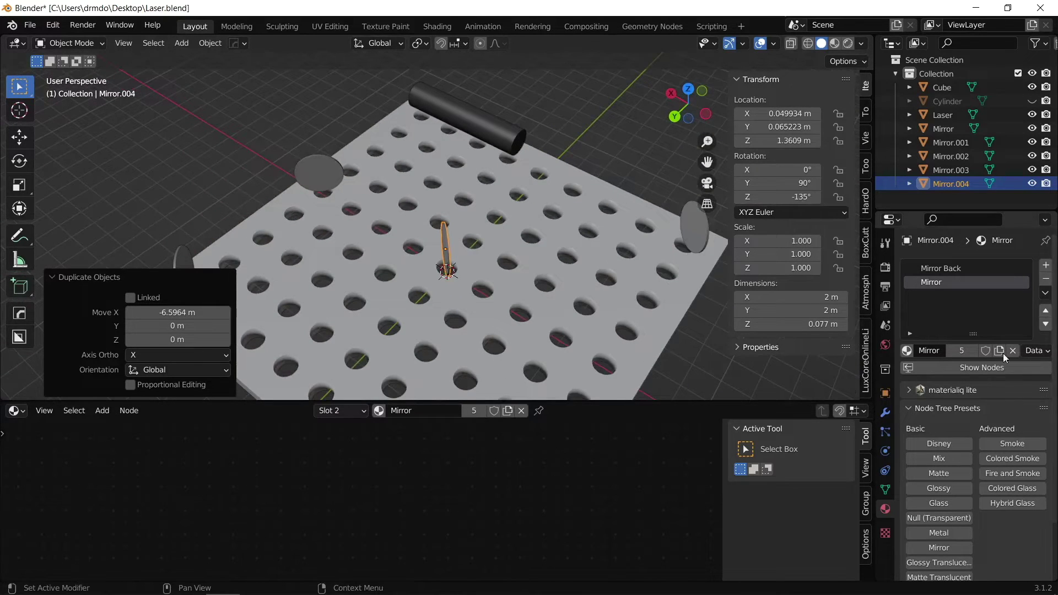
{"action": "left_click", "coordinate": [956, 352]}
{"action": "left_click", "coordinate": [940, 268]}
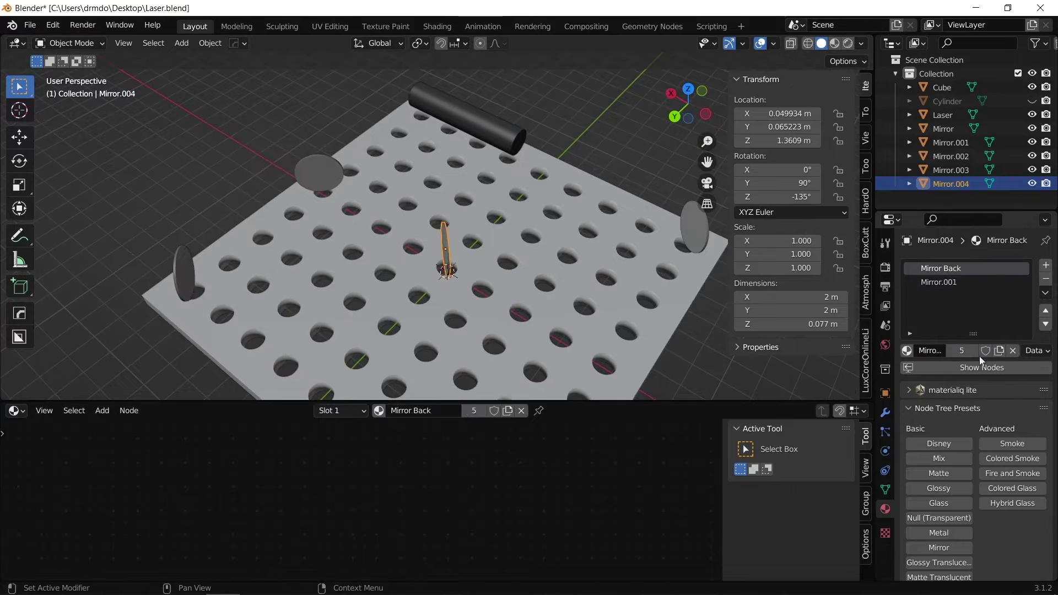
{"action": "left_click", "coordinate": [961, 351]}
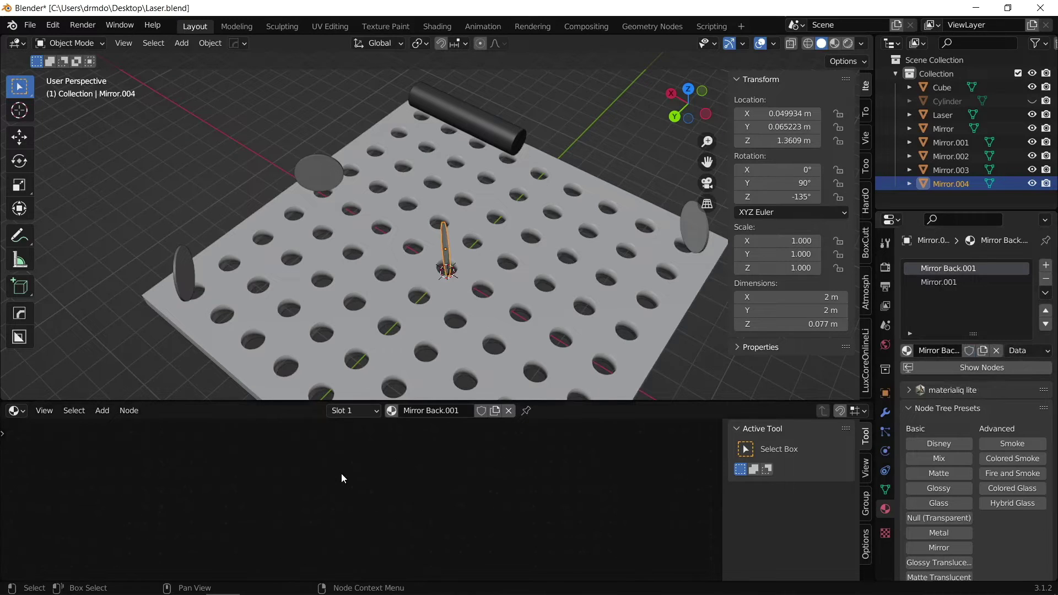
Step: Set the Matte Material opacity of the central mirror's back material to 0.5
{"action": "key", "text": "Home"}
{"action": "scroll", "coordinate": [356, 501], "scroll_direction": "up", "scroll_amount": 3}
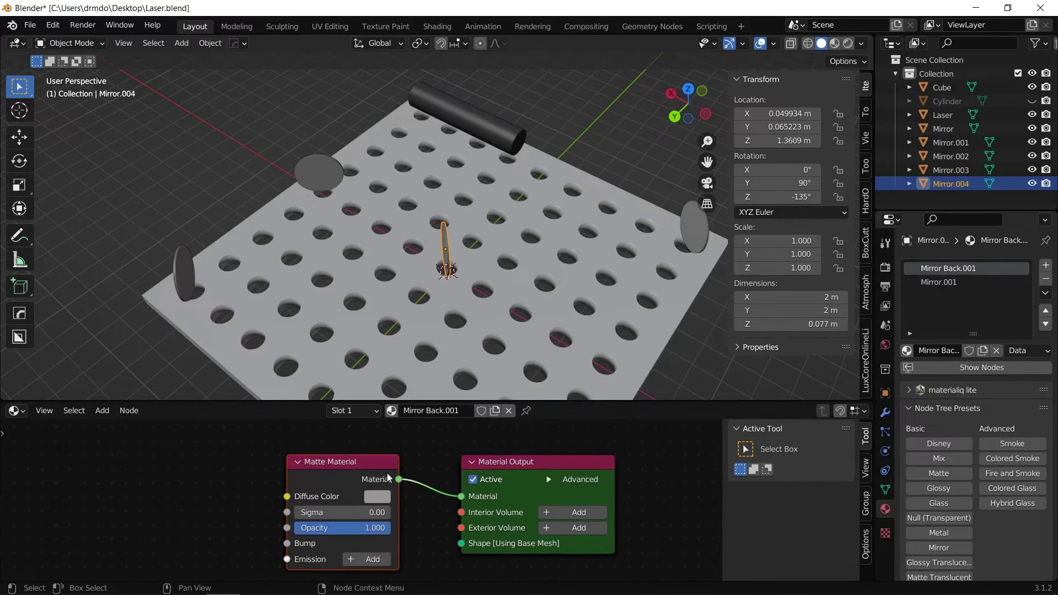
{"action": "left_click", "coordinate": [368, 528]}
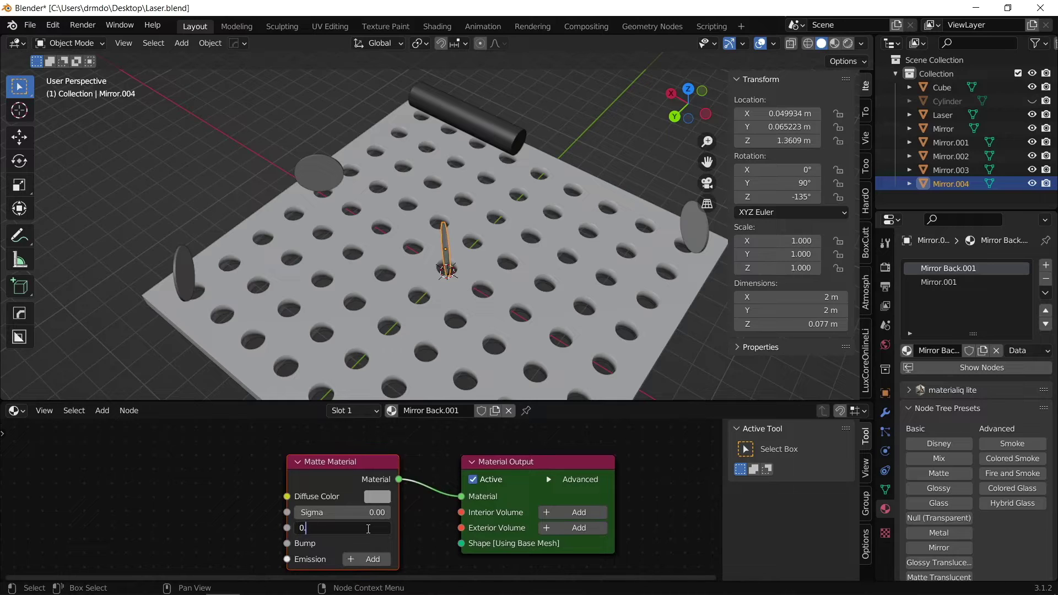
{"action": "type", "text": "0.50"}
{"action": "key", "text": "Return"}
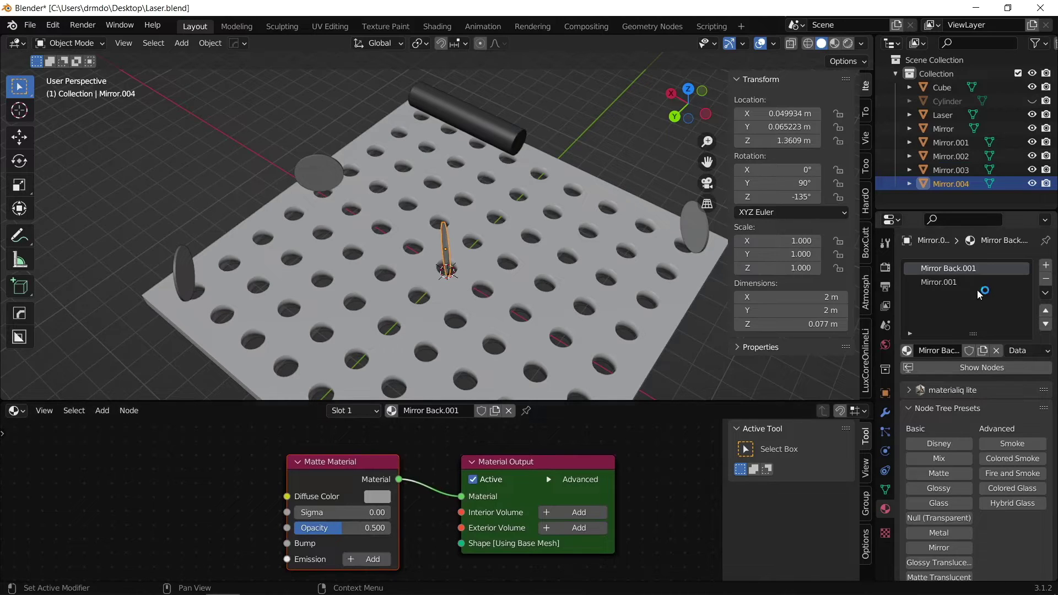
Step: Set the Metal Material opacity of the central mirror's reflective material to 0.5
{"action": "left_click", "coordinate": [962, 283]}
{"action": "left_click", "coordinate": [363, 566]}
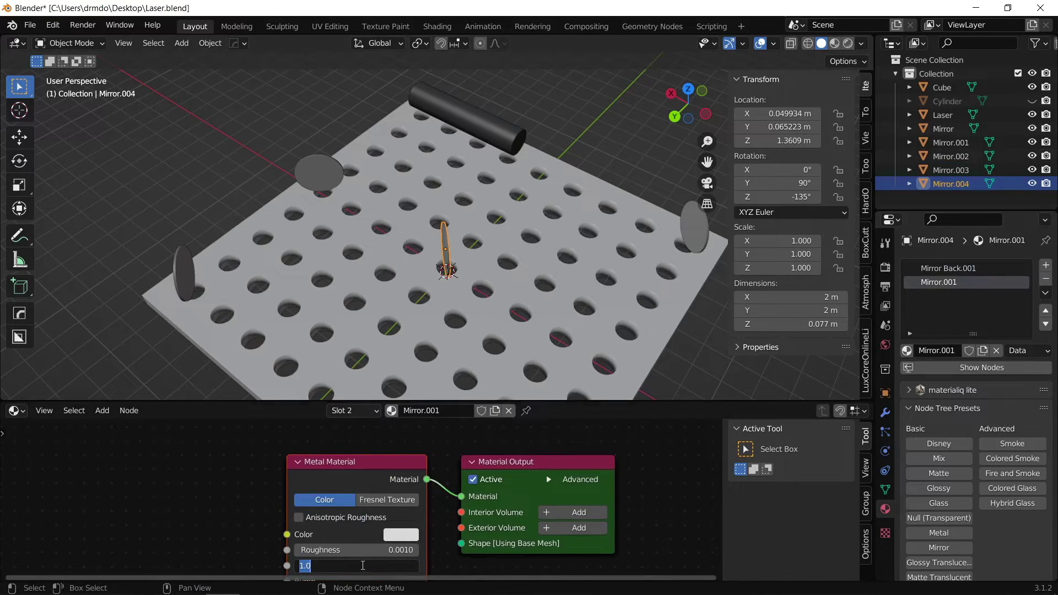
{"action": "type", "text": "0.5"}
{"action": "key", "text": "Return"}
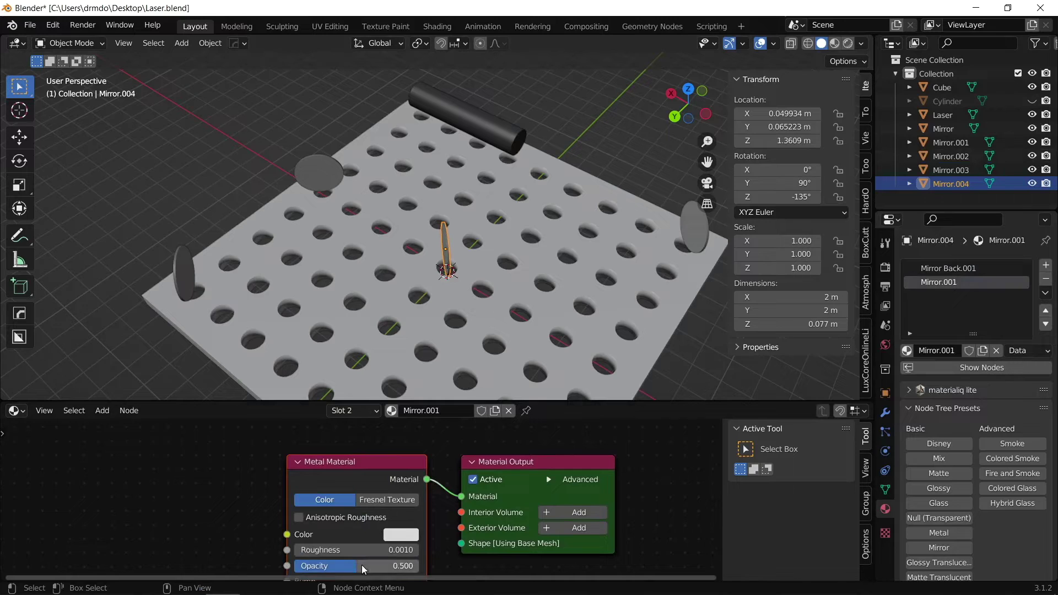
Step: Deselect the central mirror and add an area light at the scene origin
{"action": "left_click", "coordinate": [526, 149]}
{"action": "key", "text": "shift+a"}
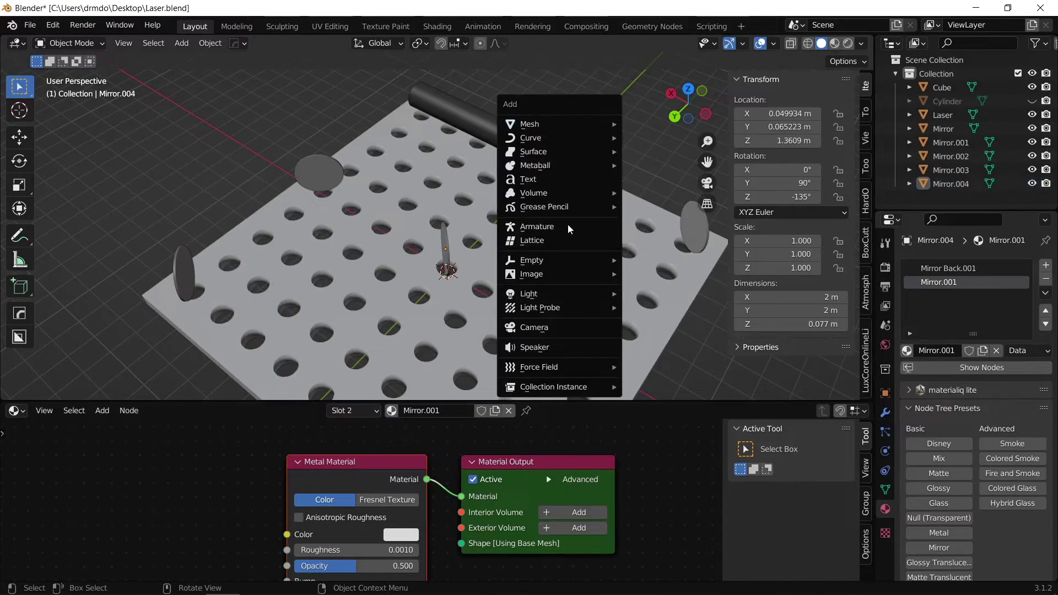
{"action": "mouse_move", "coordinate": [561, 296]}
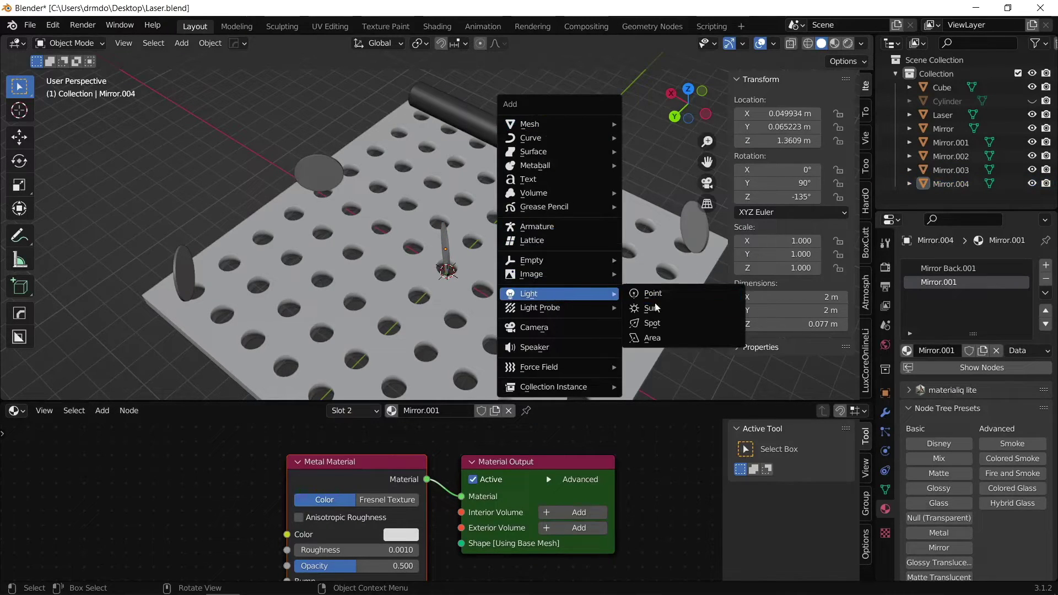
{"action": "left_click", "coordinate": [663, 334]}
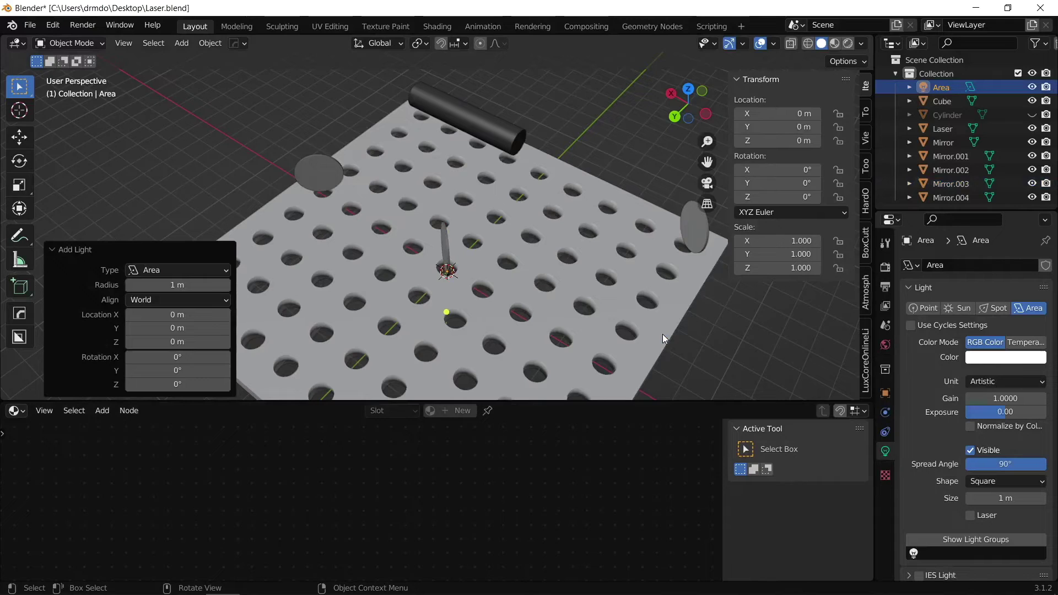
Step: Raise the area light along Z by about 1.41 m, near the height of the laser's axis
{"action": "left_click", "coordinate": [706, 114]}
{"action": "key", "text": "g"}
{"action": "key", "text": "z"}
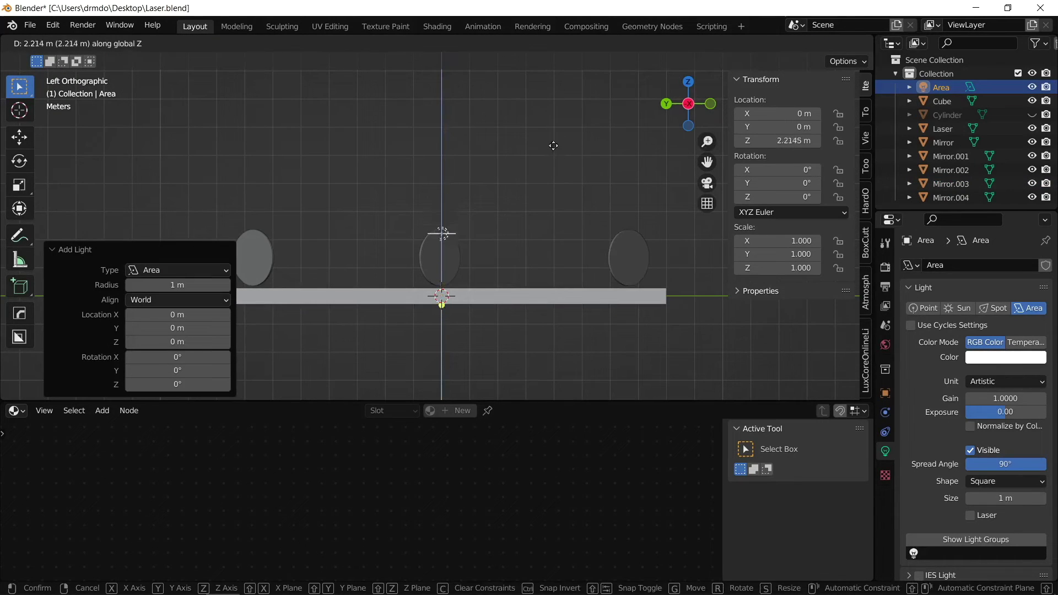
{"action": "left_click", "coordinate": [552, 158]}
{"action": "middle_click_drag", "start_coordinate": [553, 160], "coordinate": [502, 179]}
{"action": "left_click", "coordinate": [701, 111]}
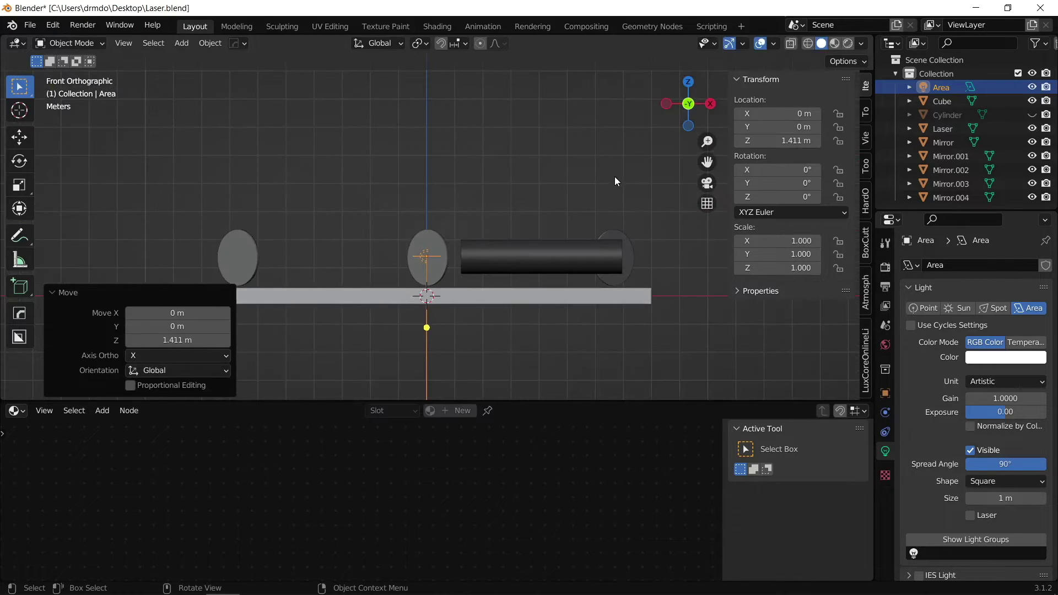
{"action": "scroll", "coordinate": [615, 181], "scroll_direction": "up", "scroll_amount": 4}
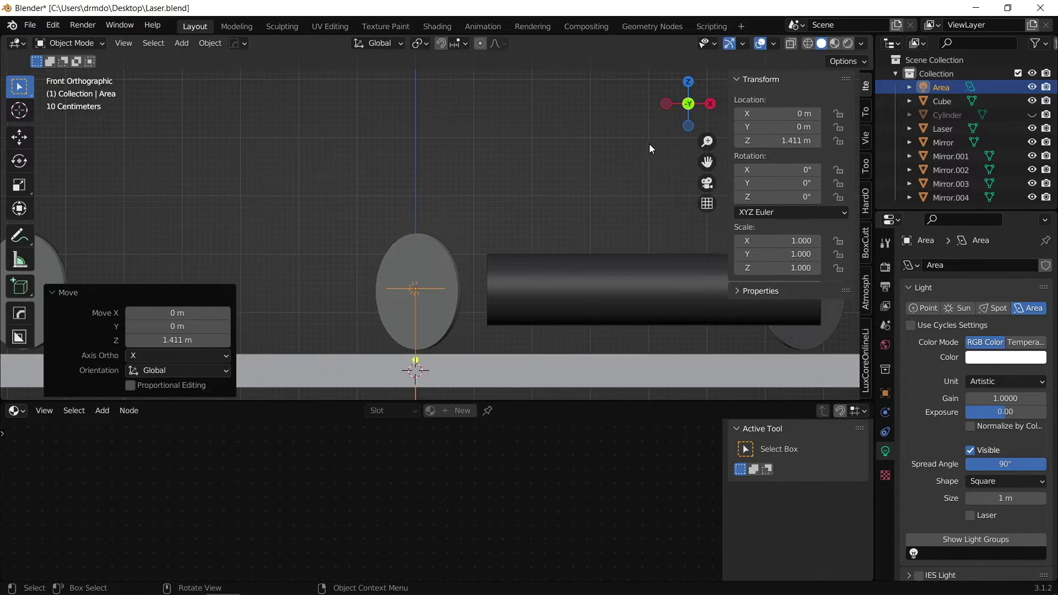
Step: Rotate the area light 90° about Y and move it along Y by about -6.5 m, in line with the laser cylinder
{"action": "type", "text": "ry90"}
{"action": "key", "text": "Return"}
{"action": "middle_click_drag", "start_coordinate": [633, 151], "coordinate": [637, 297]}
{"action": "key", "text": "g"}
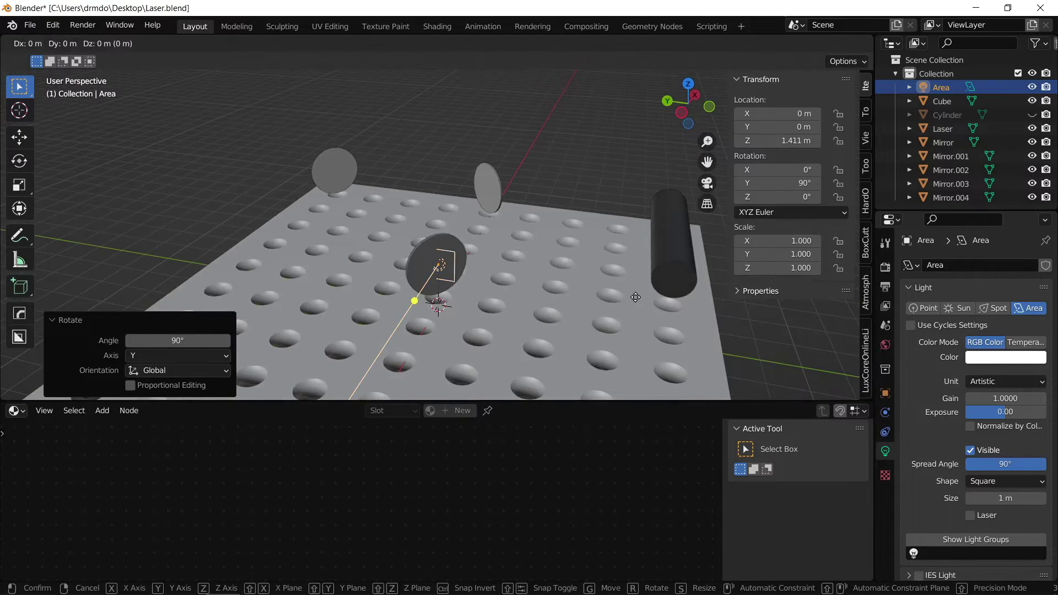
{"action": "key", "text": "y"}
{"action": "key", "text": "Return"}
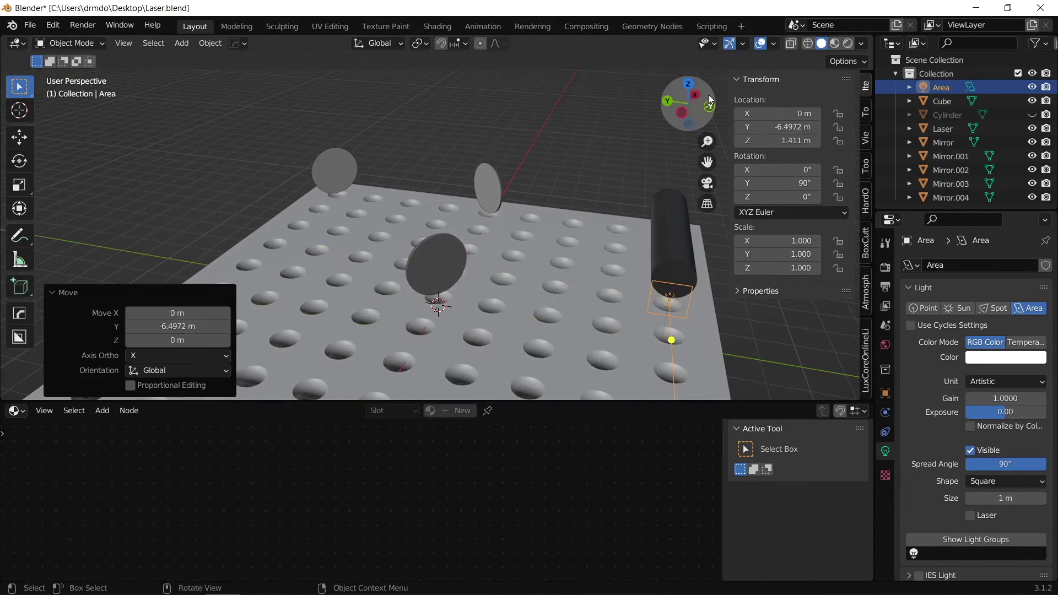
Step: Move the area light in the XY plane by about 1.21 m in X and -0.16 m in Y, against the laser cylinder's front end
{"action": "left_click", "coordinate": [688, 85]}
{"action": "scroll", "coordinate": [522, 155], "scroll_direction": "up", "scroll_amount": 2, "text": "shift"}
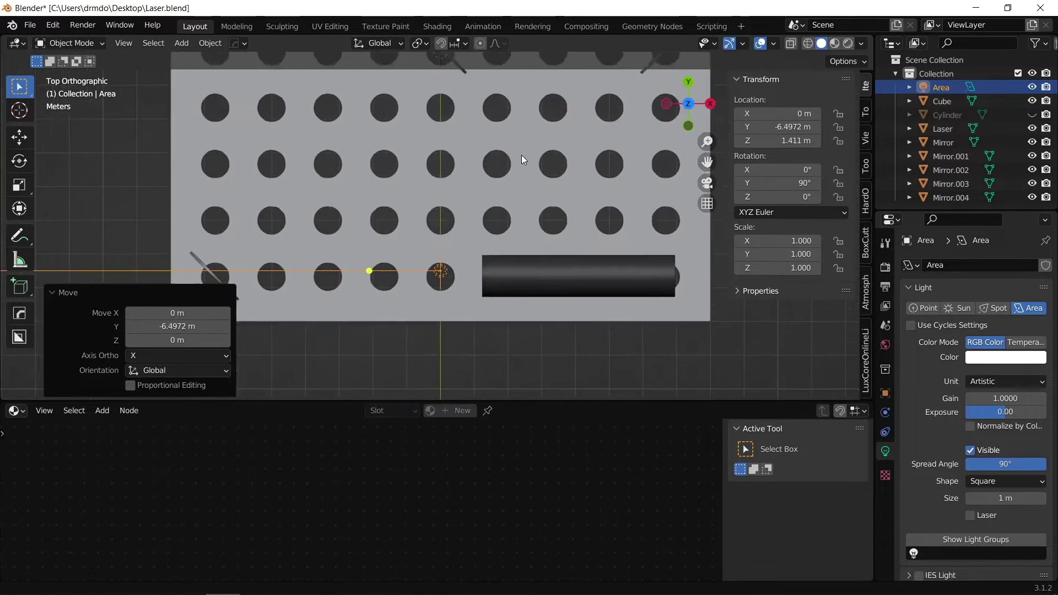
{"action": "scroll", "coordinate": [521, 154], "scroll_direction": "up", "scroll_amount": 3}
{"action": "scroll", "coordinate": [511, 160], "scroll_direction": "up", "scroll_amount": 2}
{"action": "key", "text": "g"}
{"action": "key", "text": "shift+z"}
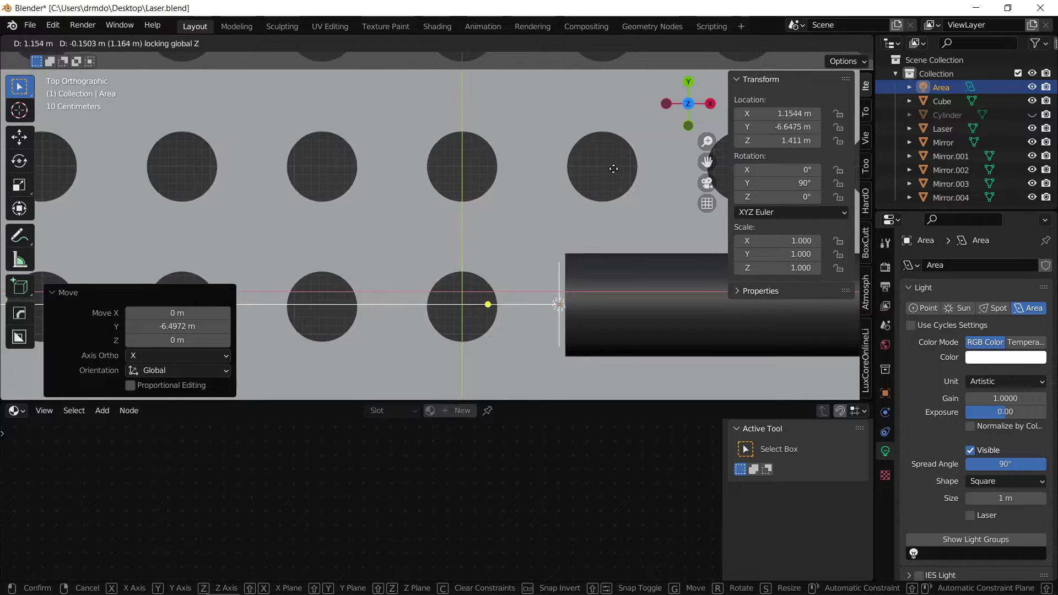
{"action": "left_click", "coordinate": [656, 180]}
Step: Enable the Laser option for the area light and set its size to 0.25 m
{"action": "middle_click_drag", "start_coordinate": [455, 308], "coordinate": [555, 245]}
{"action": "scroll", "coordinate": [554, 241], "scroll_direction": "down", "scroll_amount": 6}
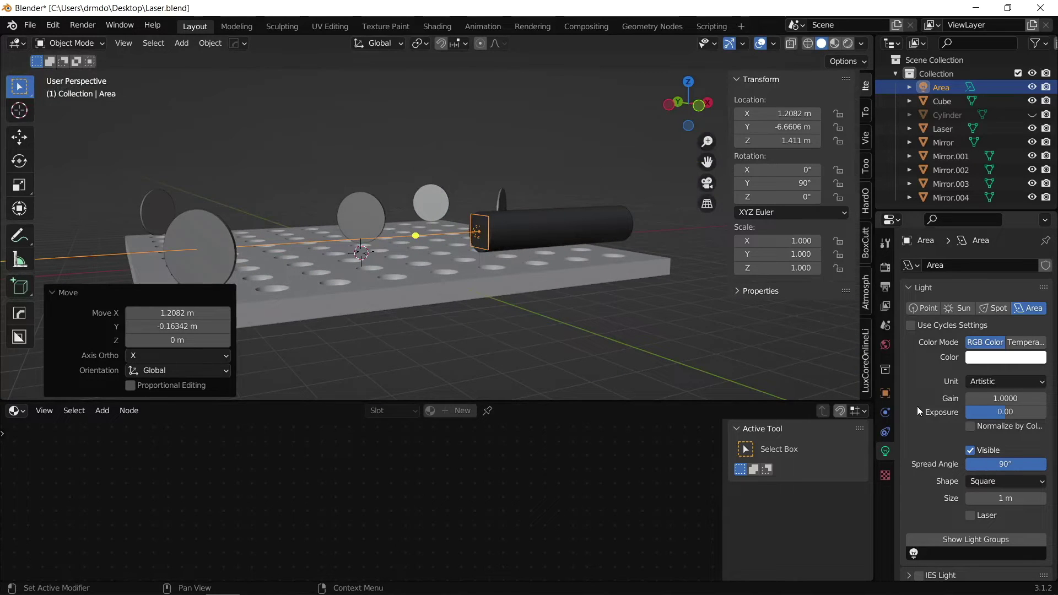
{"action": "left_click", "coordinate": [971, 516]}
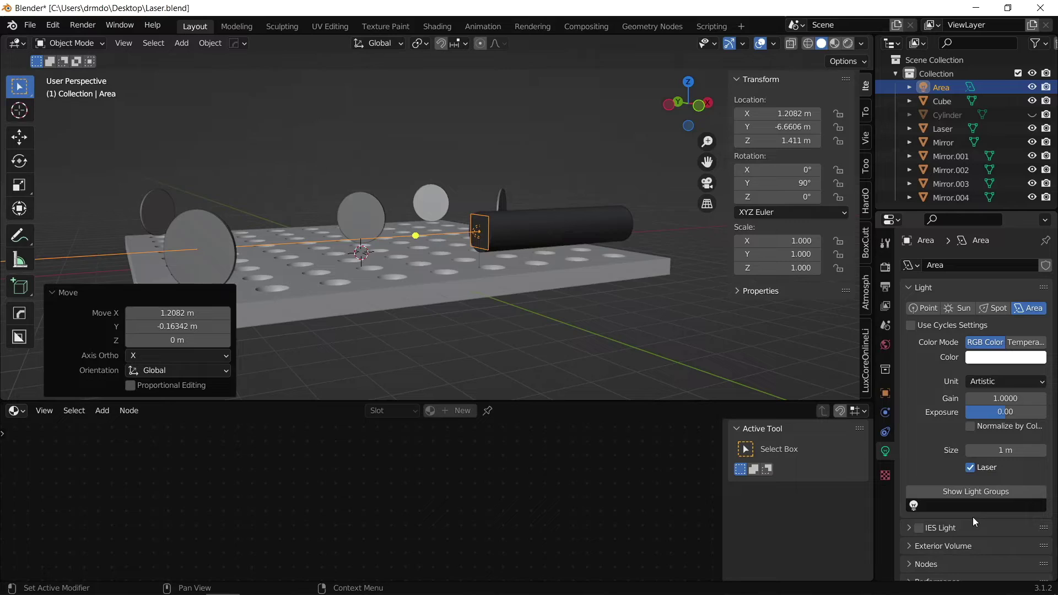
{"action": "left_click", "coordinate": [1006, 450]}
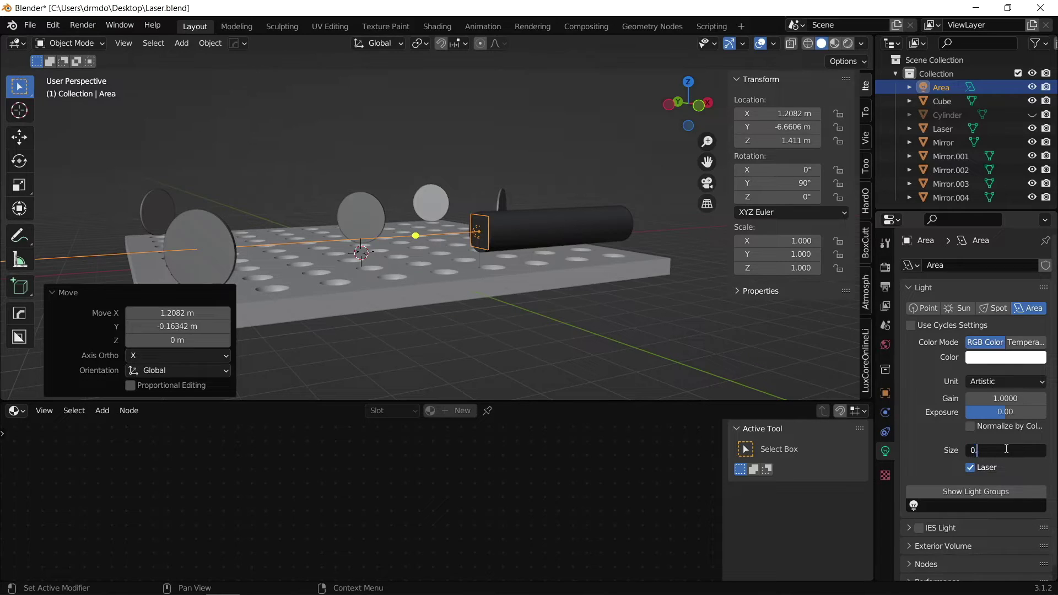
Step: Set the area light's color to fully saturated red, HSV 1.000, 1.000, 1.000
{"action": "left_click", "coordinate": [994, 361]}
{"action": "left_click_drag", "start_coordinate": [976, 227], "coordinate": [976, 268]}
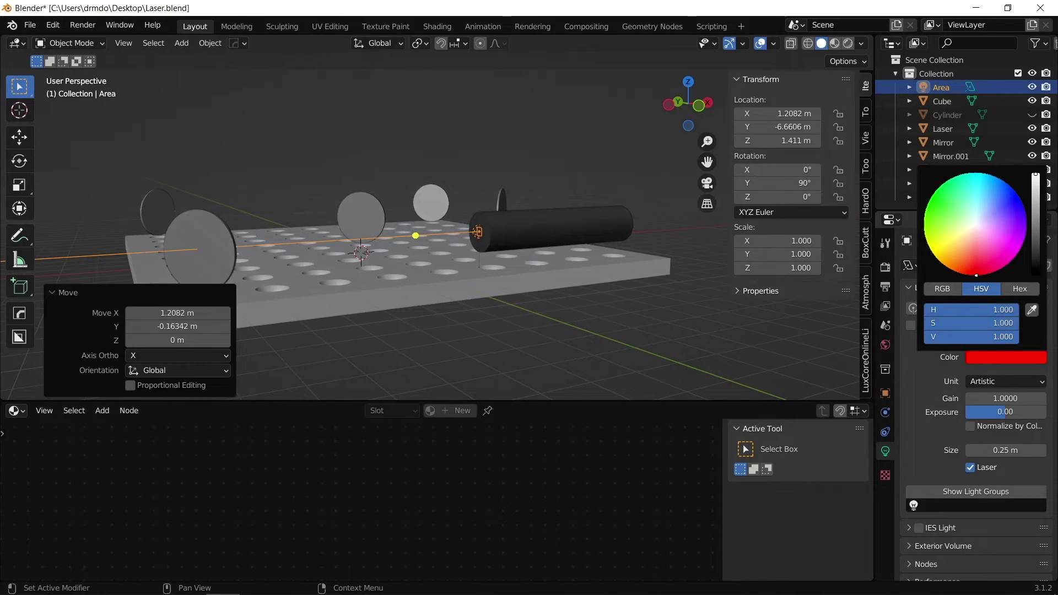
{"action": "middle_click_drag", "start_coordinate": [438, 332], "coordinate": [485, 330]}
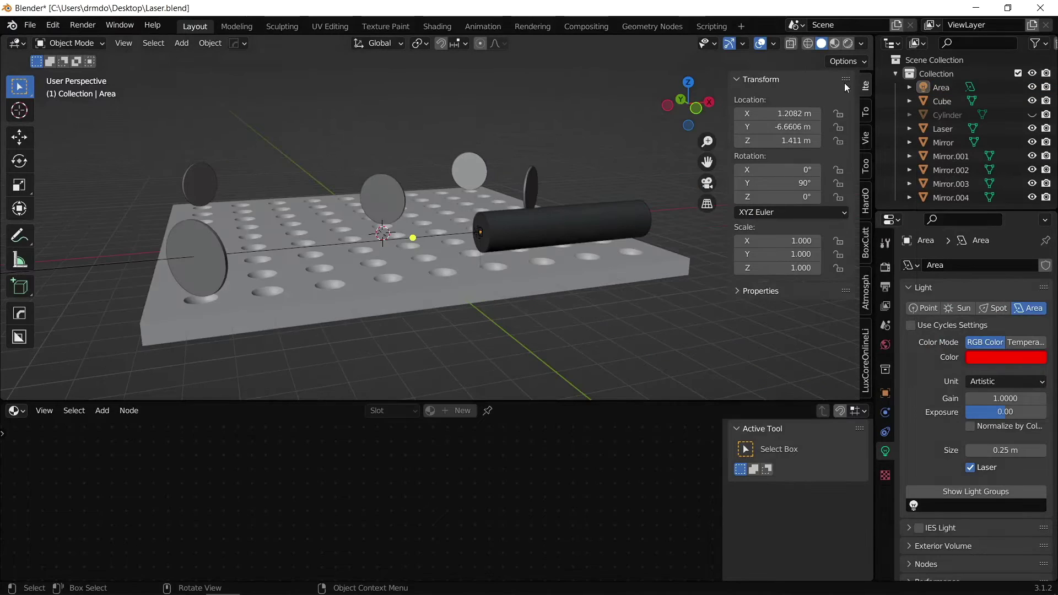
Step: Set the world light to None
{"action": "left_click", "coordinate": [886, 347]}
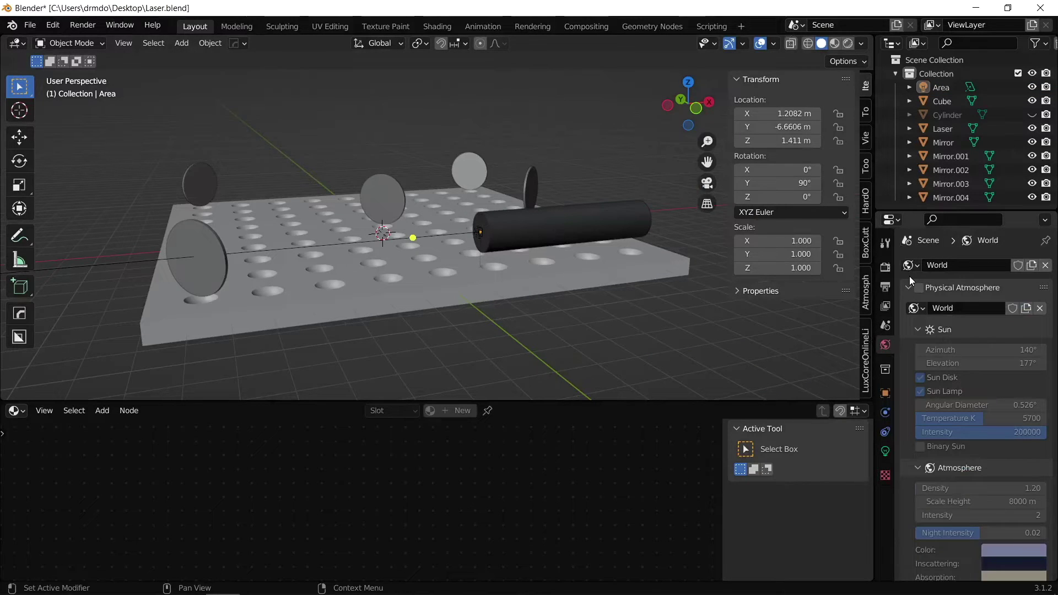
{"action": "left_click", "coordinate": [907, 307]}
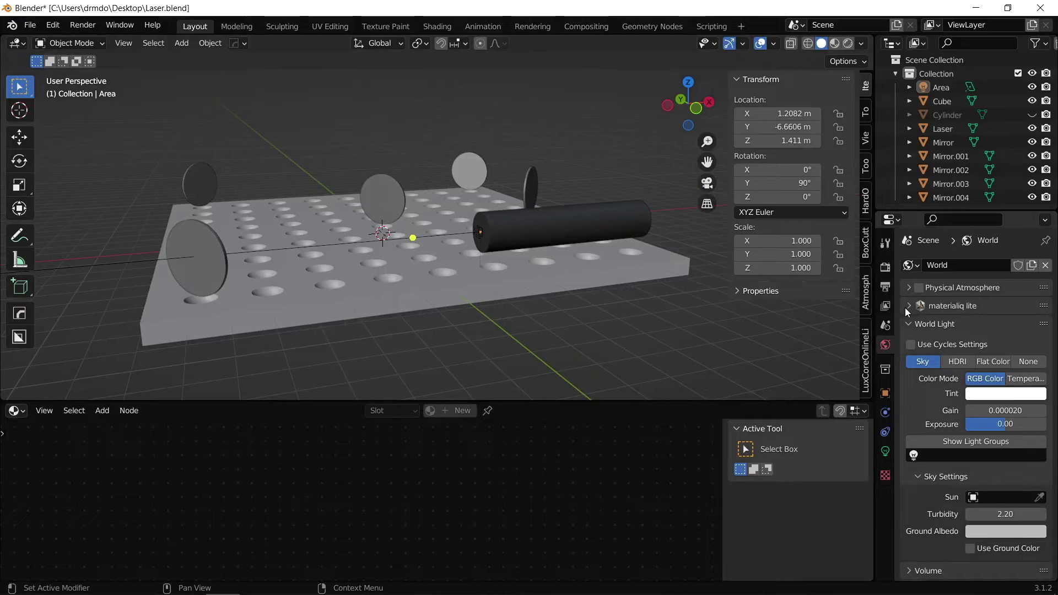
{"action": "left_click", "coordinate": [1027, 362]}
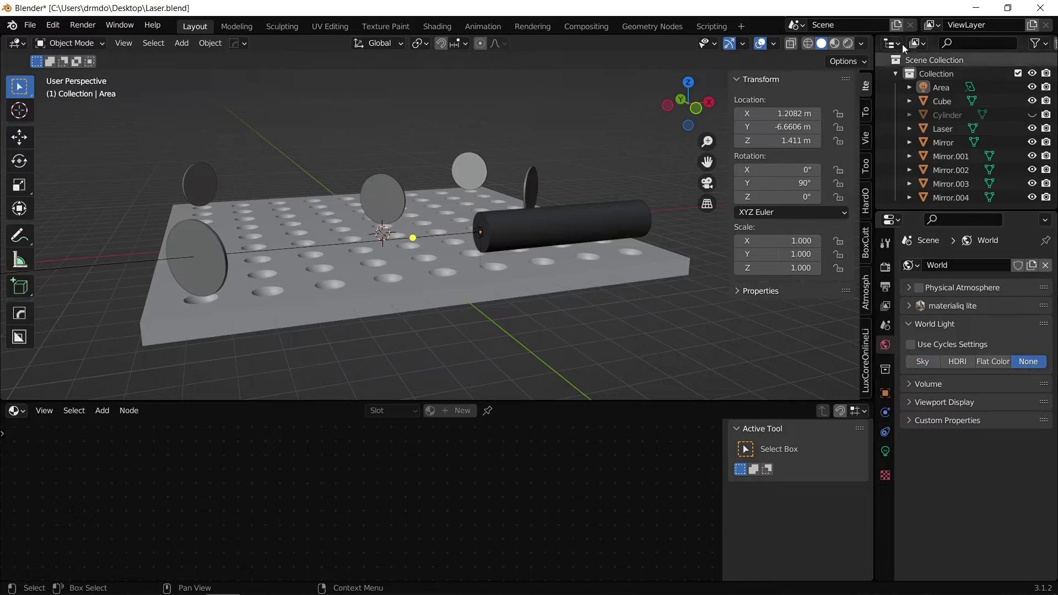
Step: Enlarge the 3D viewport and switch it to rendered shading
{"action": "left_click_drag", "start_coordinate": [586, 400], "coordinate": [583, 523]}
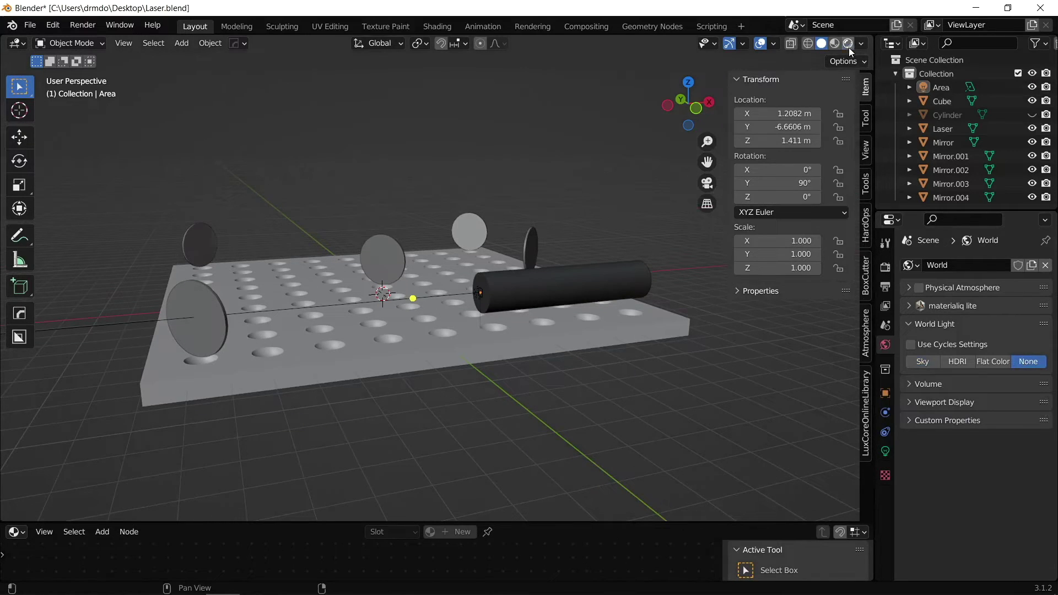
{"action": "left_click", "coordinate": [848, 45]}
{"action": "middle_click_drag", "start_coordinate": [554, 205], "coordinate": [584, 238]}
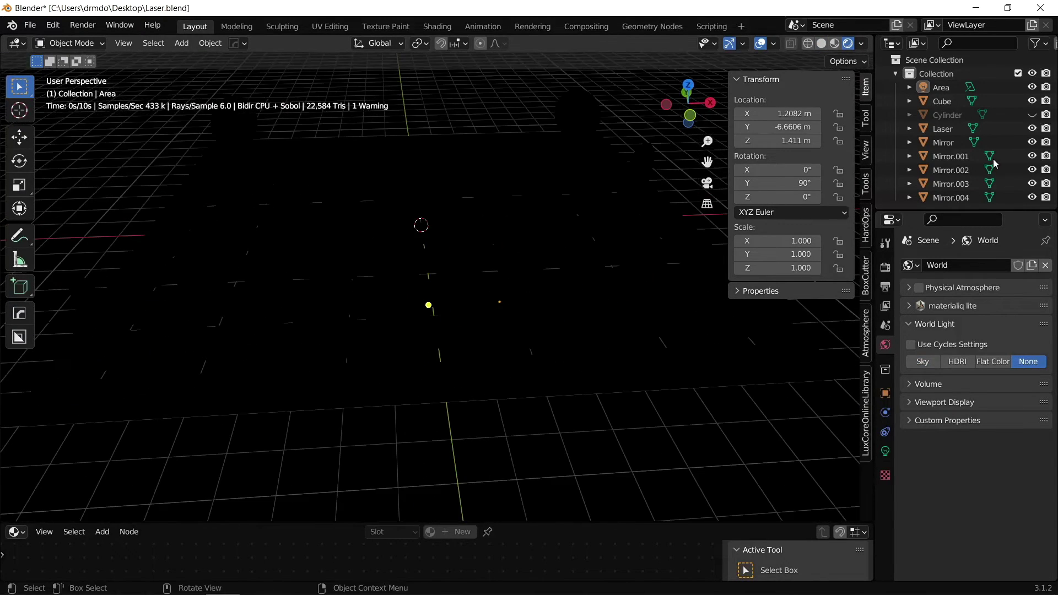
Step: Set the area light's gain to 5000 and check the beam in the rendered view
{"action": "left_click", "coordinate": [941, 88]}
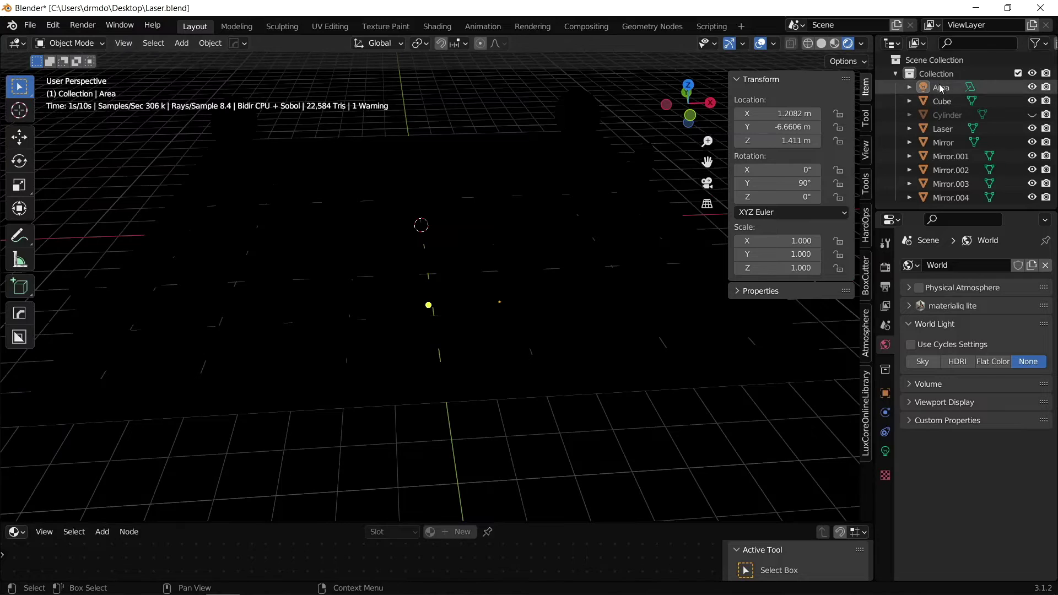
{"action": "left_click", "coordinate": [887, 452]}
{"action": "double_click", "coordinate": [997, 398]}
{"action": "type", "text": "5000"}
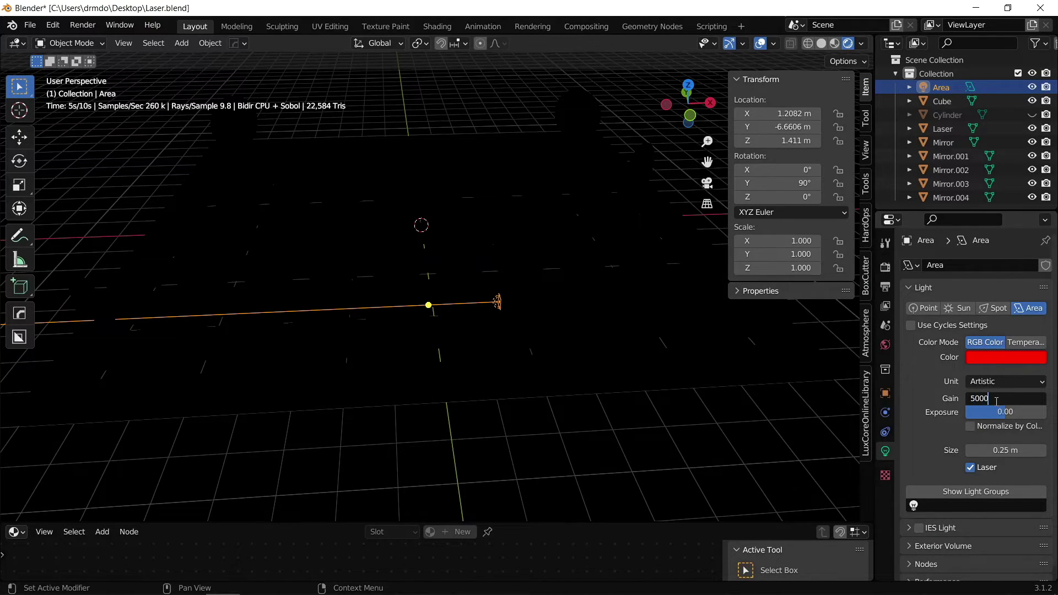
{"action": "key", "text": "Return"}
{"action": "middle_click_drag", "start_coordinate": [605, 147], "coordinate": [473, 234]}
{"action": "middle_click_drag", "start_coordinate": [639, 182], "coordinate": [624, 227]}
Step: Return the viewport to solid shading and create a new default volume for the world
{"action": "left_click", "coordinate": [824, 43]}
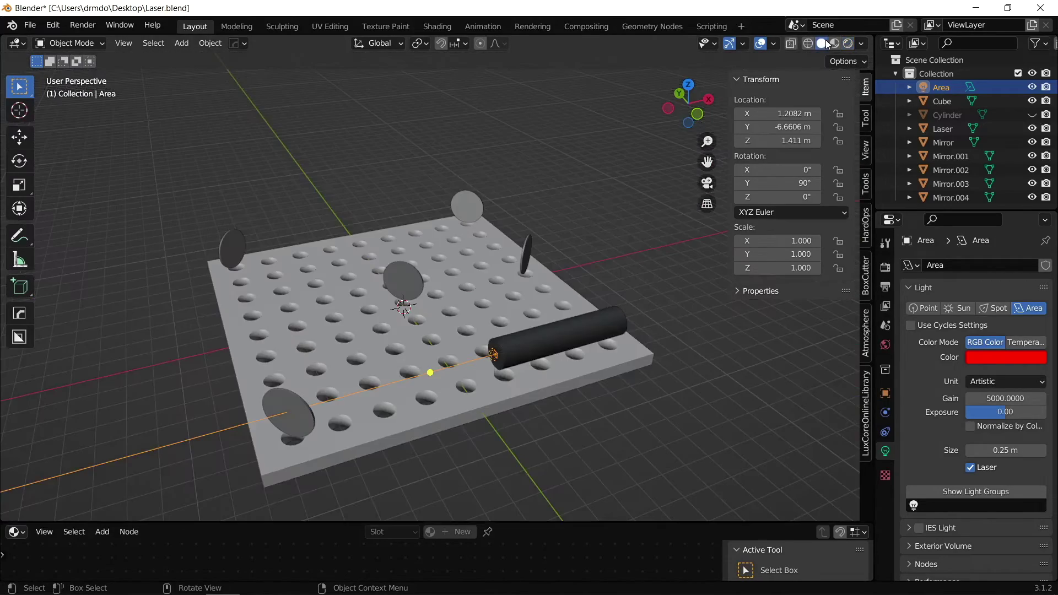
{"action": "left_click", "coordinate": [886, 266]}
{"action": "left_click", "coordinate": [885, 344]}
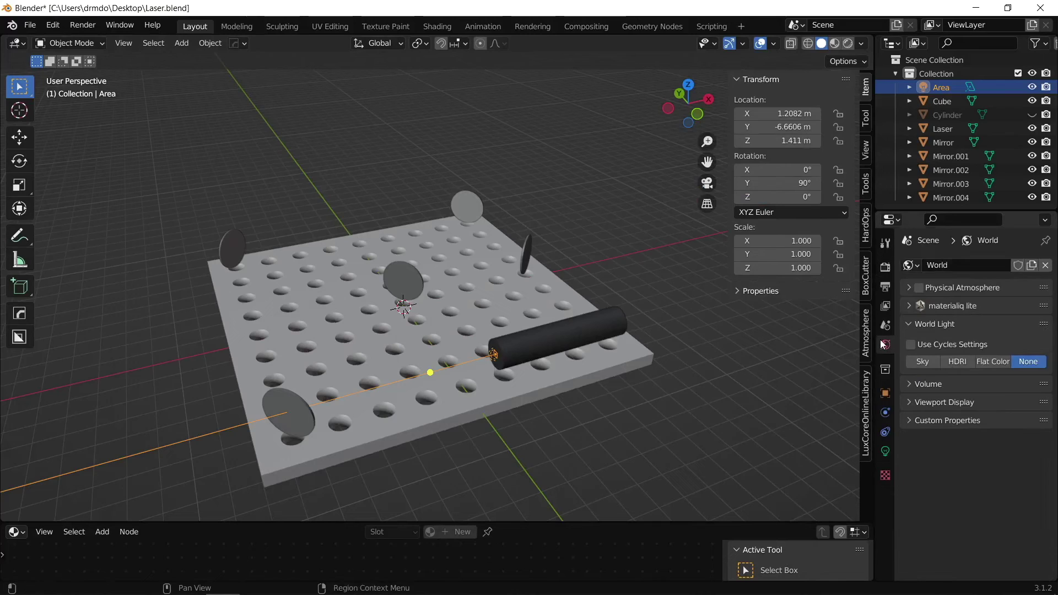
{"action": "left_click", "coordinate": [915, 384]}
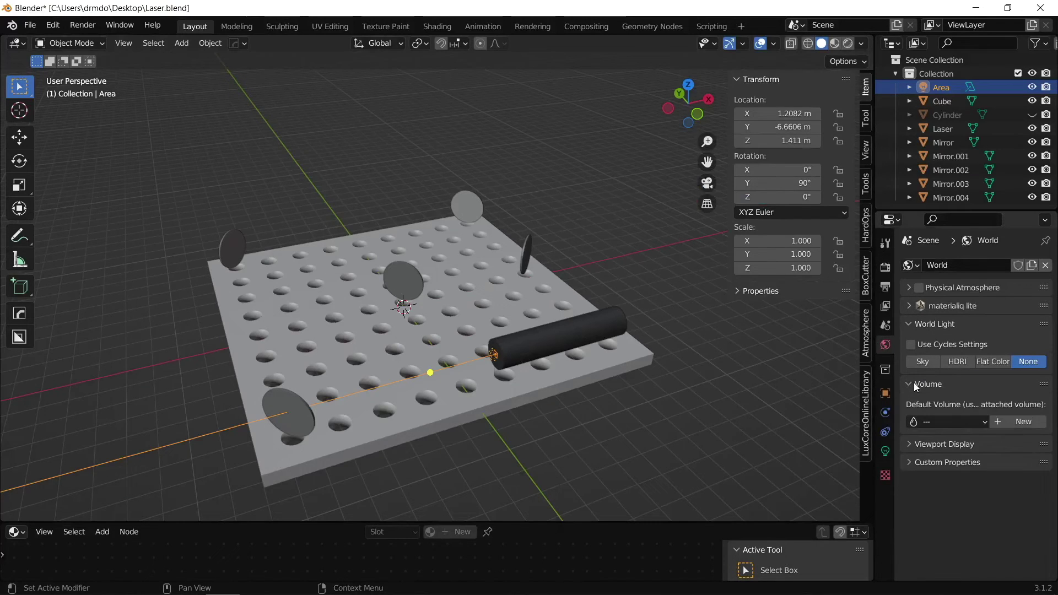
{"action": "left_click", "coordinate": [1007, 423]}
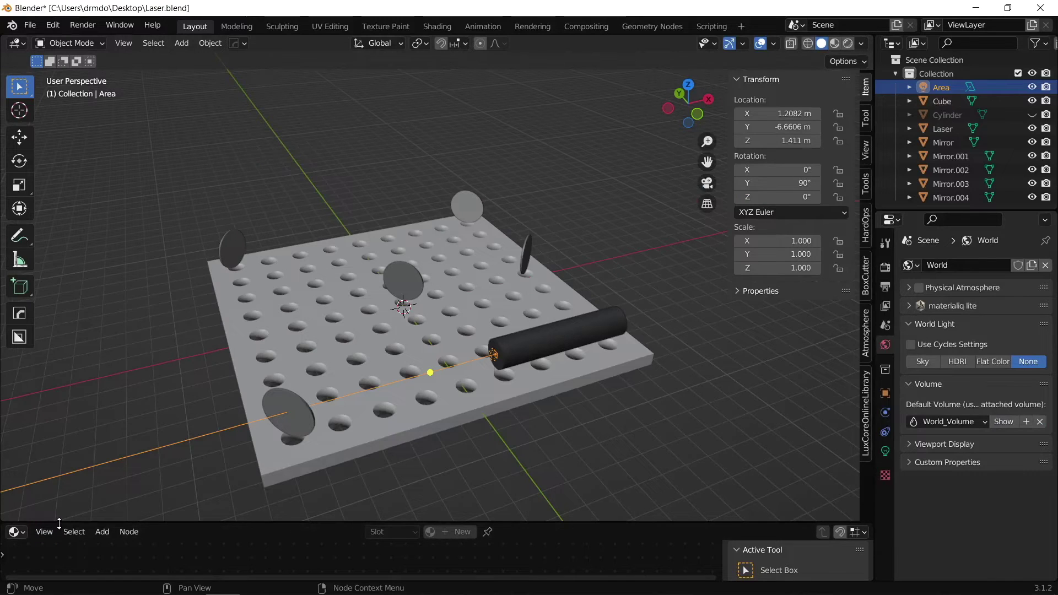
Step: Enlarge the node editor, switch it to LuxCore Volume Nodes and load the World_Volume node tree
{"action": "left_click_drag", "start_coordinate": [59, 524], "coordinate": [61, 349]}
{"action": "left_click", "coordinate": [18, 356]}
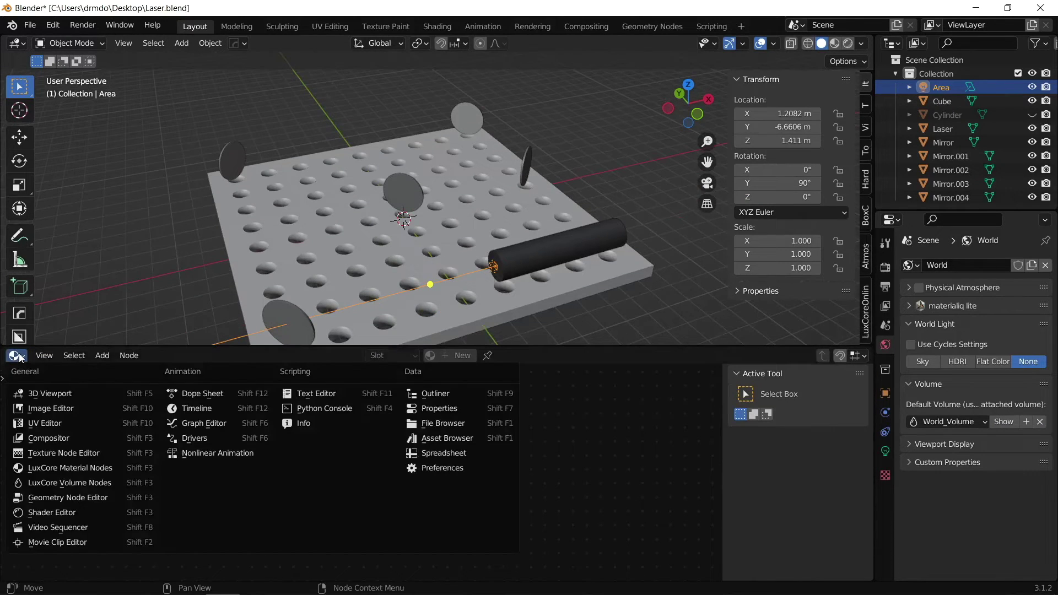
{"action": "left_click", "coordinate": [108, 482]}
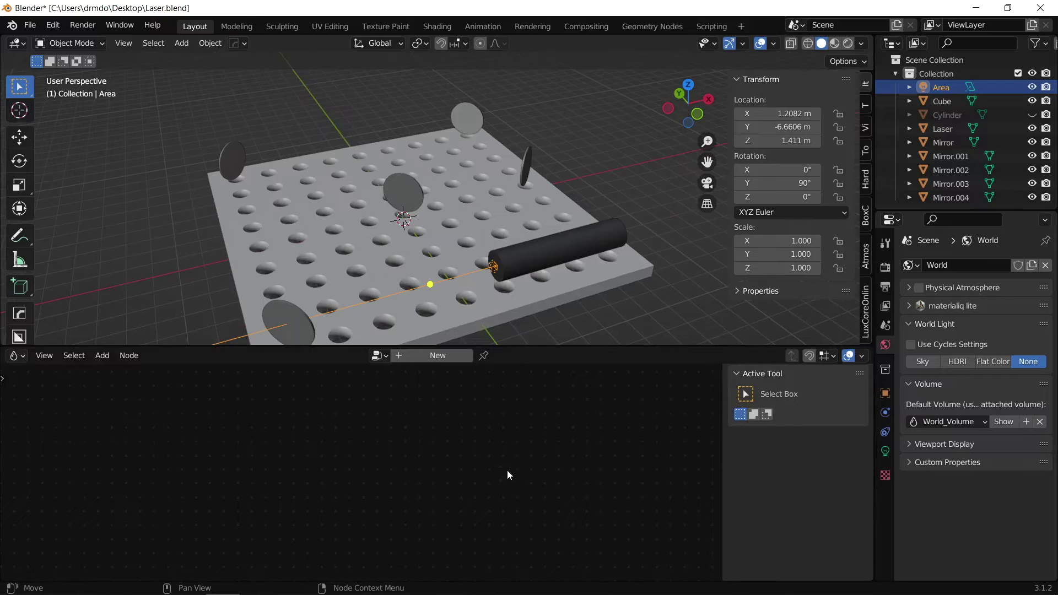
{"action": "left_click", "coordinate": [379, 356]}
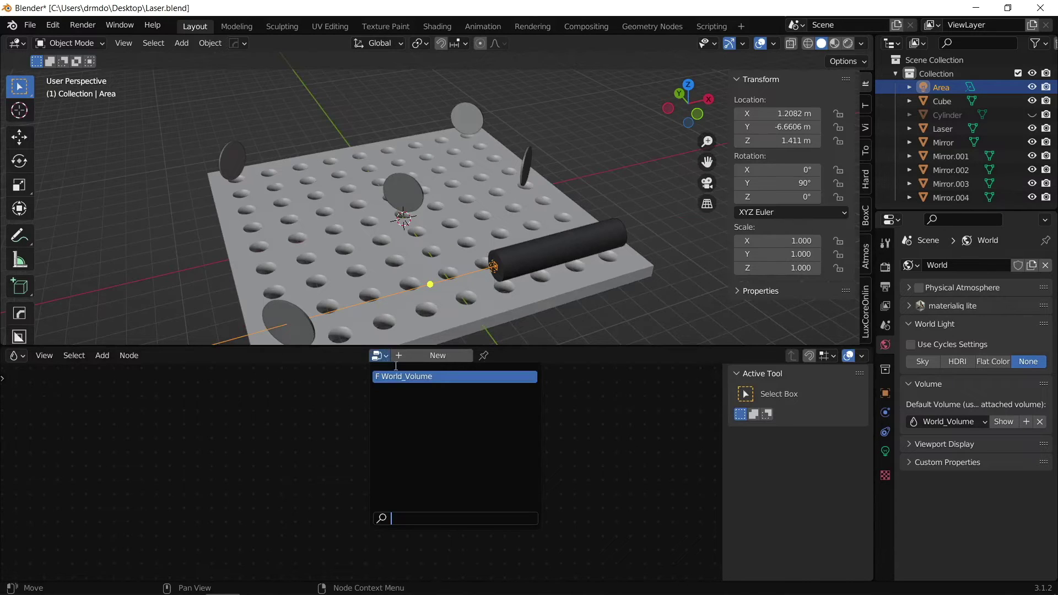
{"action": "left_click", "coordinate": [398, 377]}
{"action": "key", "text": "Home"}
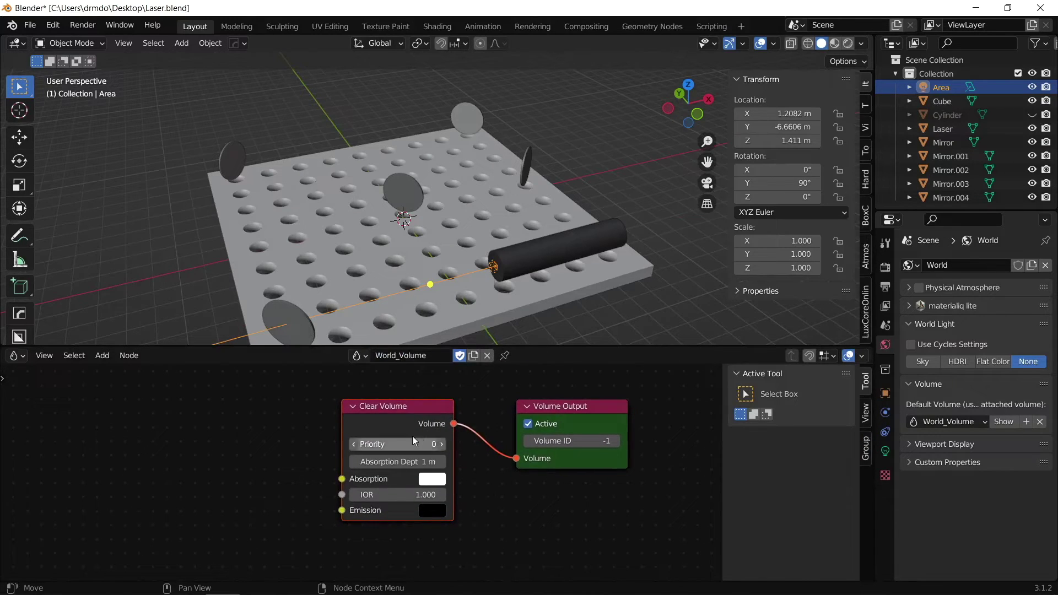
Step: Replace the Clear Volume node with a Heterogeneous Volume node connected to the Volume Output
{"action": "left_click", "coordinate": [404, 422]}
{"action": "key", "text": "Delete"}
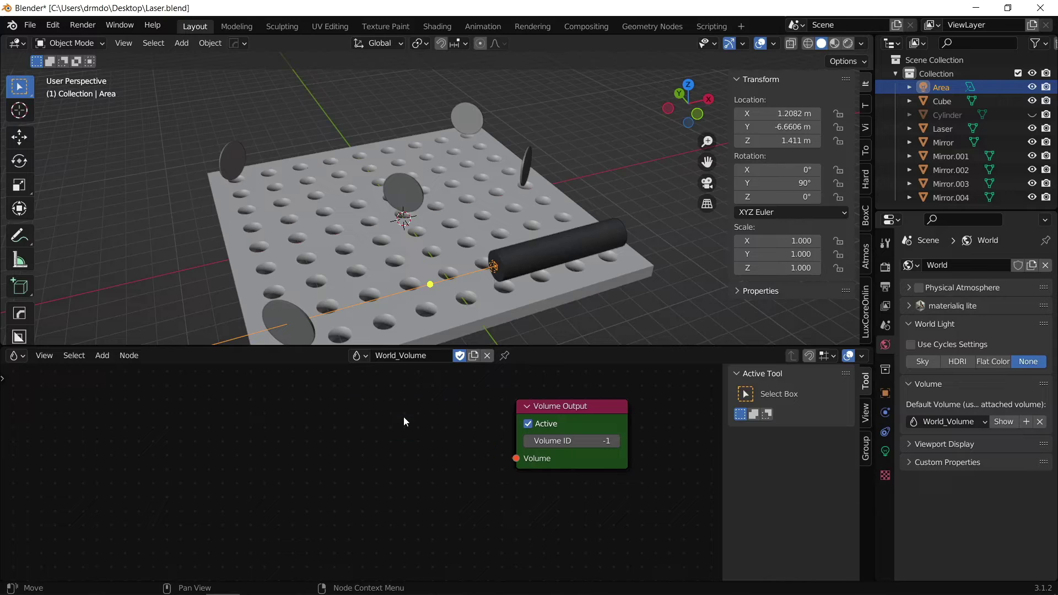
{"action": "key", "text": "shift+a"}
{"action": "type", "text": "hetr"}
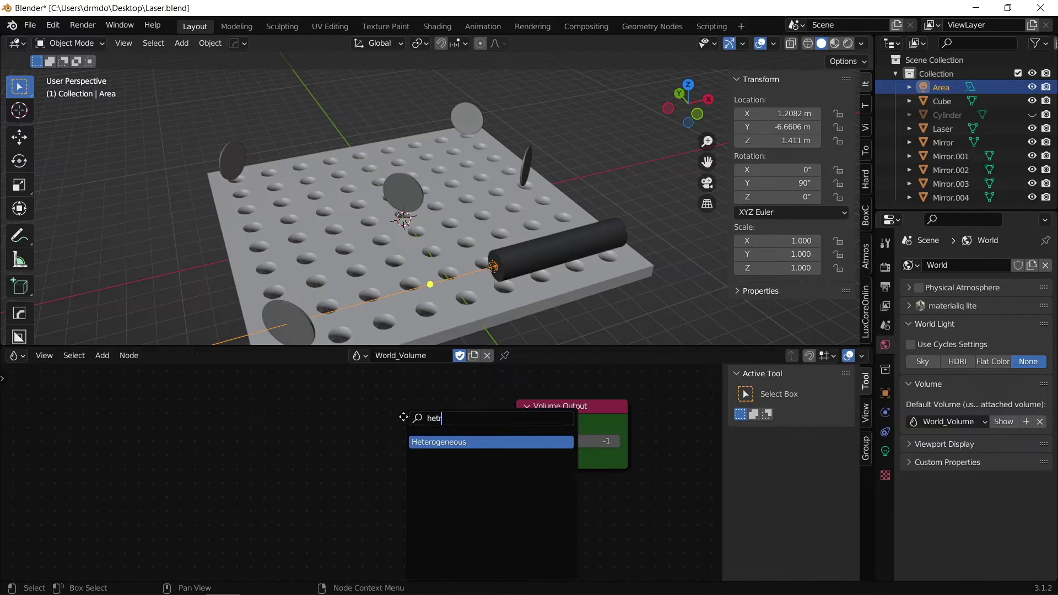
{"action": "key", "text": "Return"}
{"action": "left_click", "coordinate": [283, 404]}
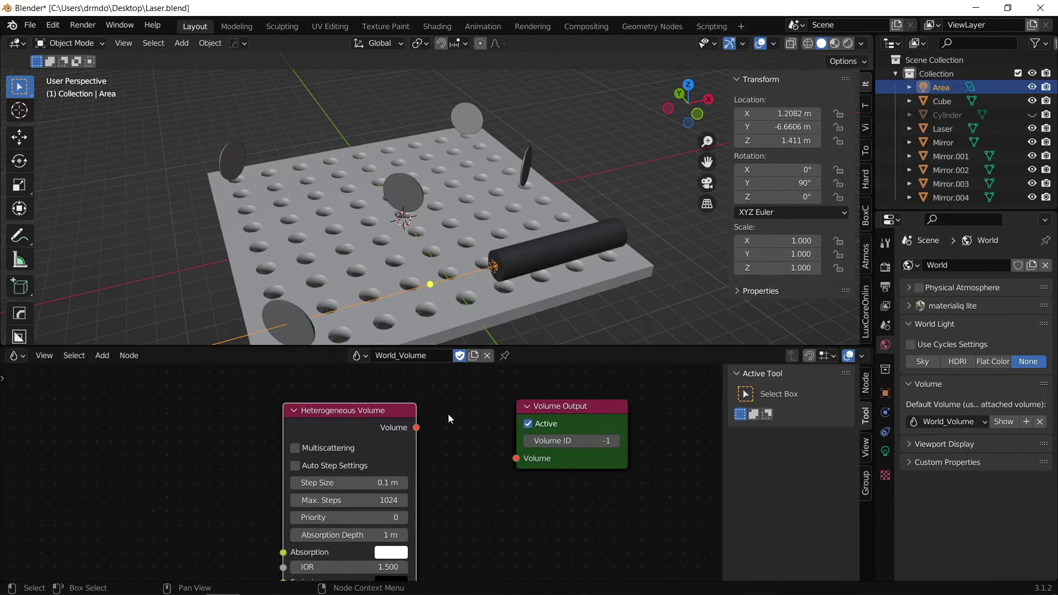
{"action": "left_click_drag", "start_coordinate": [417, 427], "coordinate": [521, 455]}
Step: Set the Heterogeneous Volume node's IOR to 1
{"action": "middle_click_drag", "start_coordinate": [494, 522], "coordinate": [490, 471]}
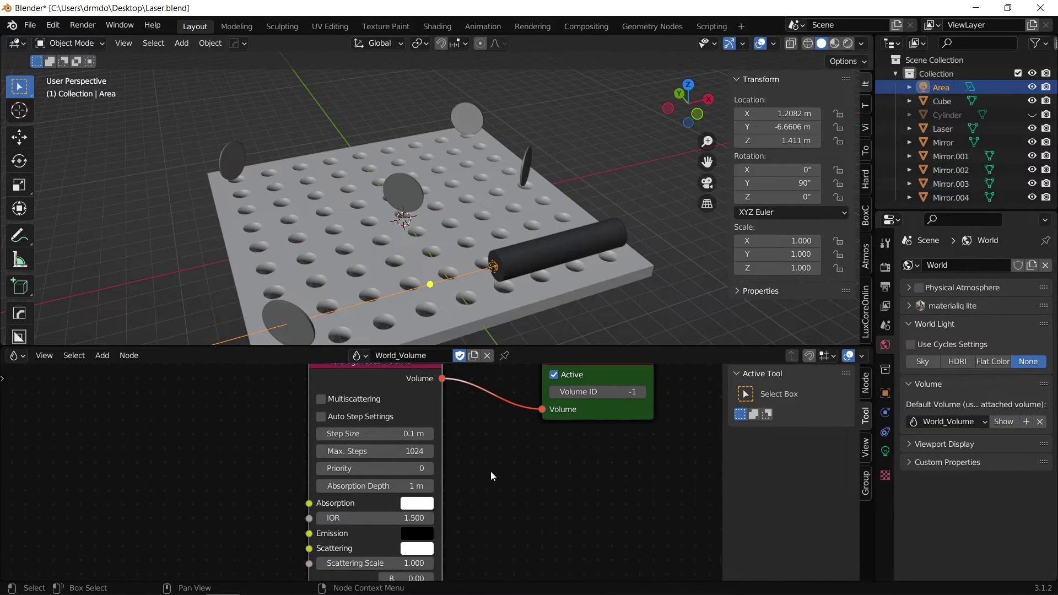
{"action": "left_click", "coordinate": [380, 517]}
{"action": "type", "text": "1"}
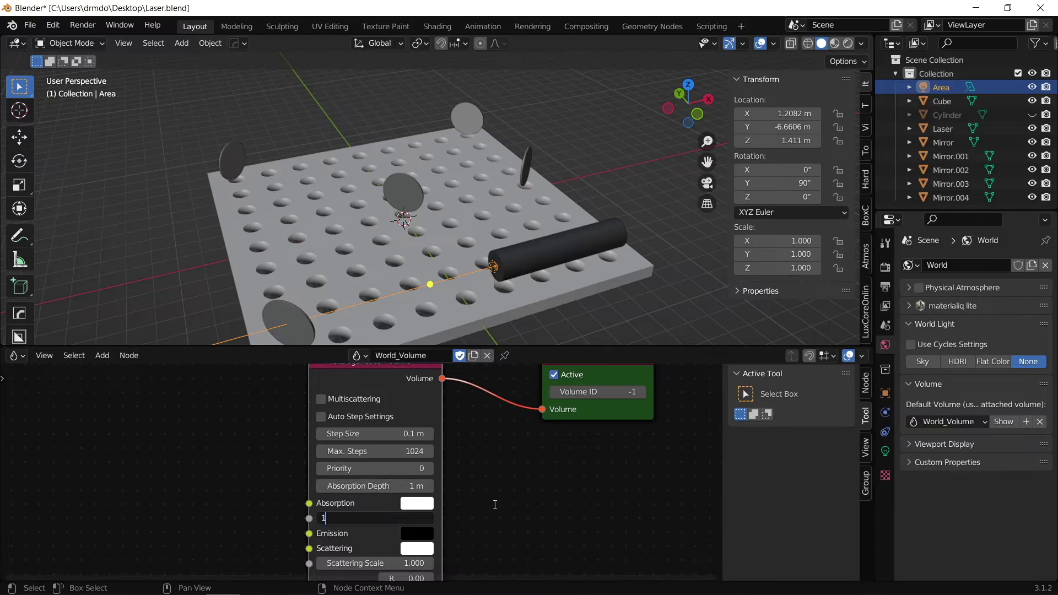
{"action": "key", "text": "Return"}
{"action": "middle_click_drag", "start_coordinate": [526, 503], "coordinate": [527, 480]}
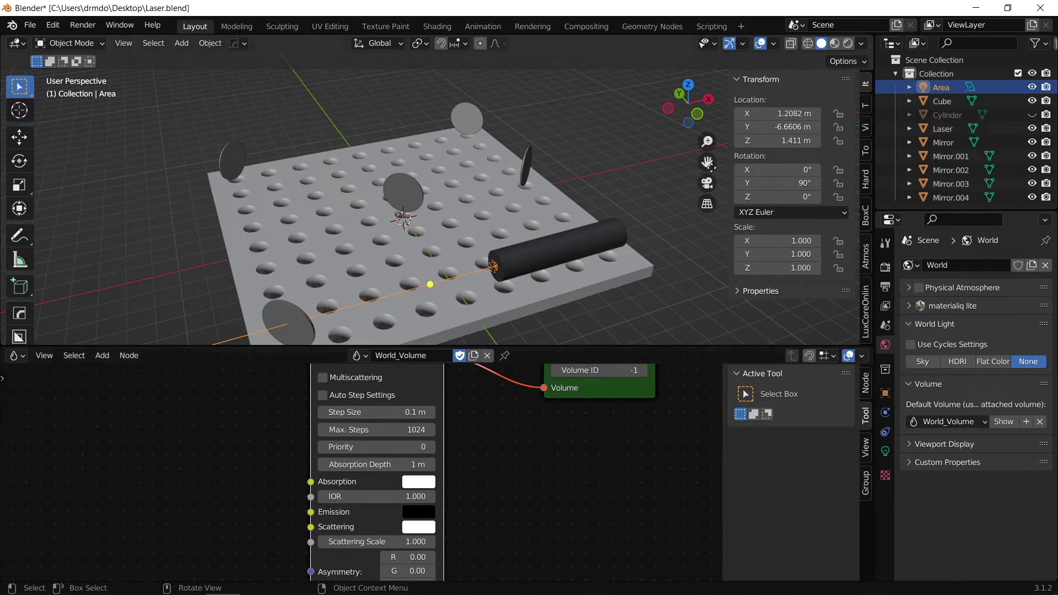
Step: In rendered shading, lower the world volume's Scattering Scale to 0.055 and hide the viewport gizmos and overlays
{"action": "left_click", "coordinate": [848, 43]}
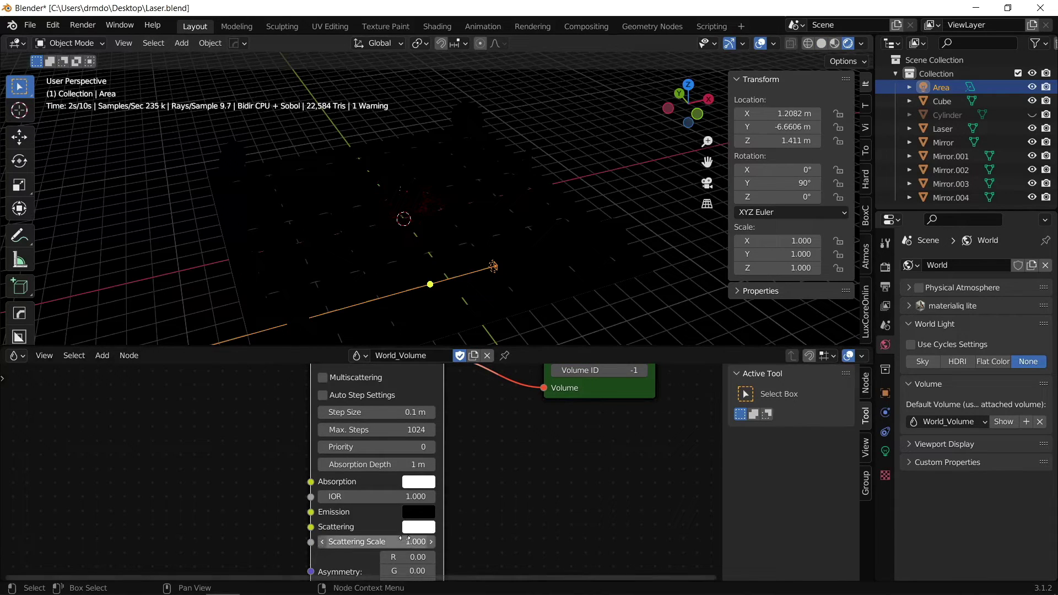
{"action": "left_click_drag", "start_coordinate": [419, 542], "coordinate": [378, 542]}
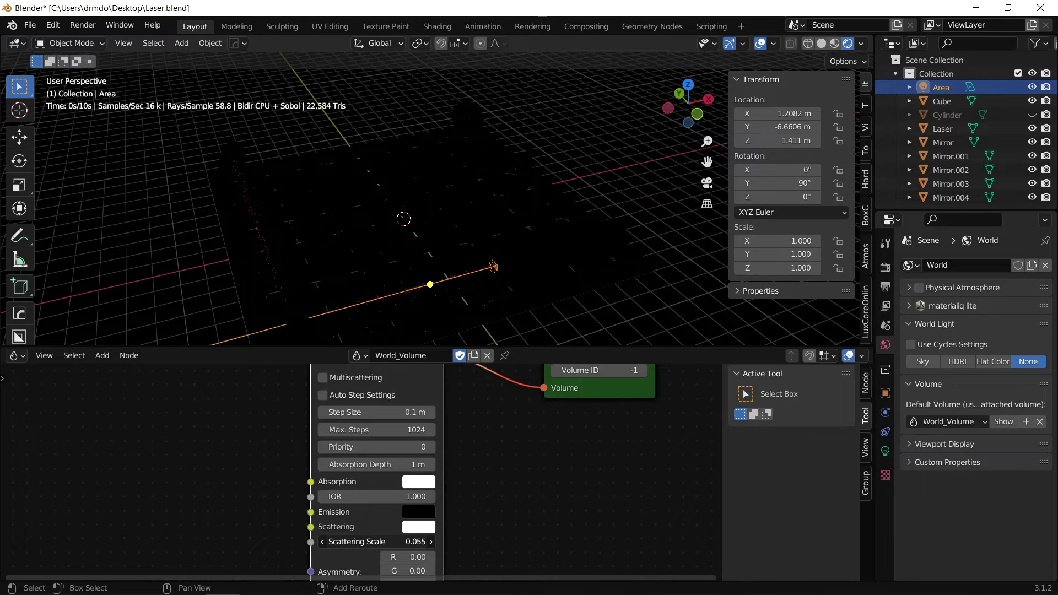
{"action": "left_click", "coordinate": [731, 47]}
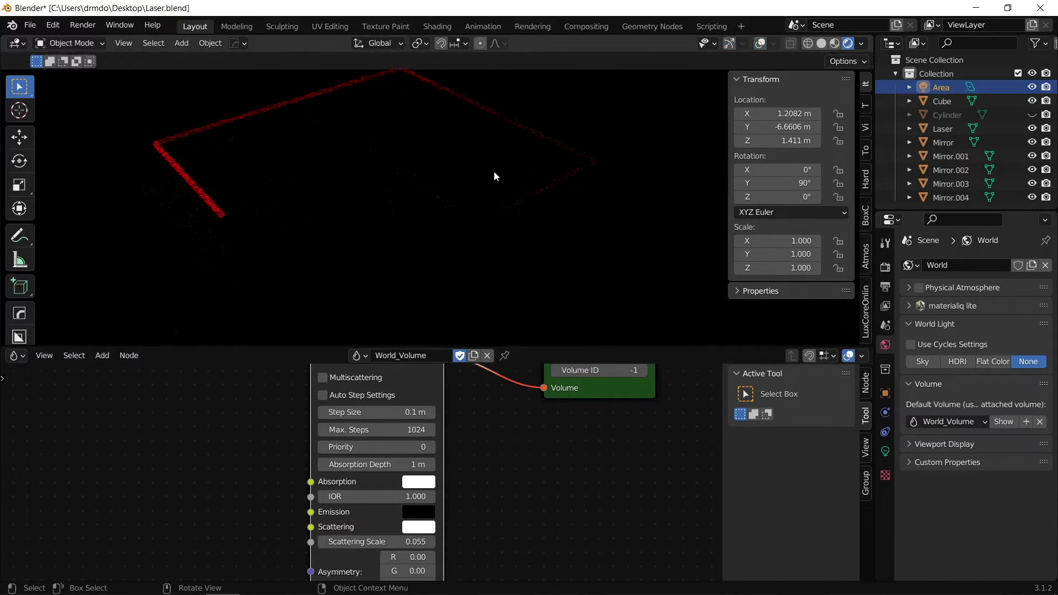
{"action": "middle_click_drag", "start_coordinate": [491, 171], "coordinate": [460, 213]}
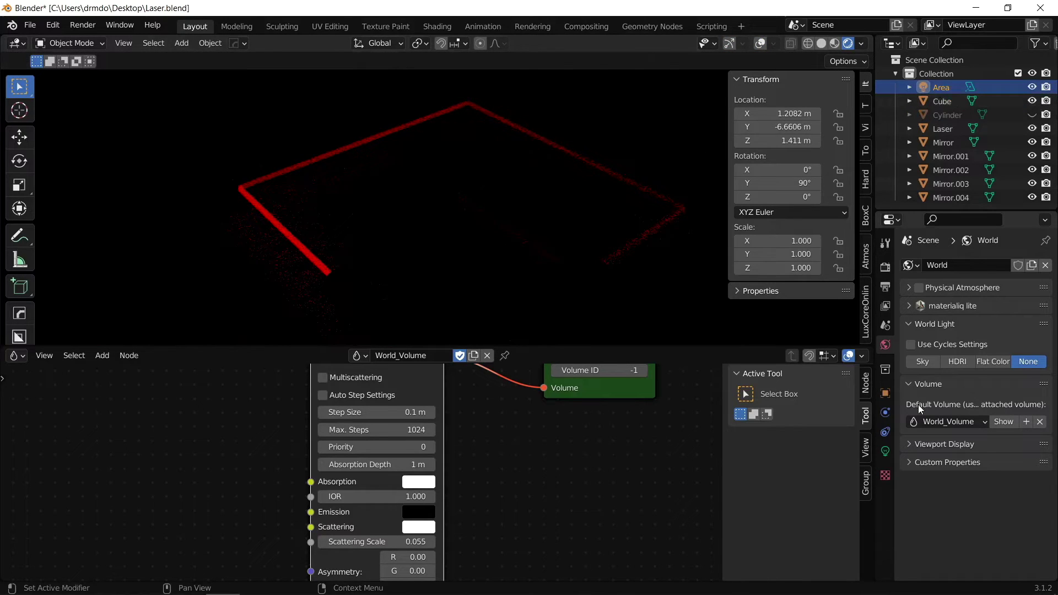
Step: Set the red laser area light's size to 0.1 m
{"action": "left_click", "coordinate": [883, 452]}
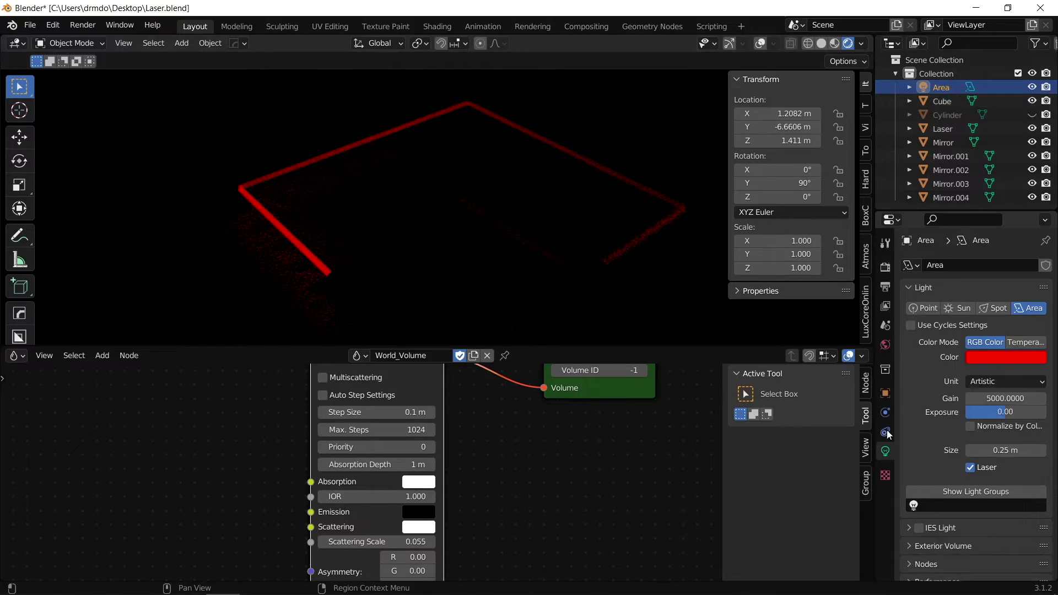
{"action": "scroll", "coordinate": [947, 361], "scroll_direction": "down", "scroll_amount": 1}
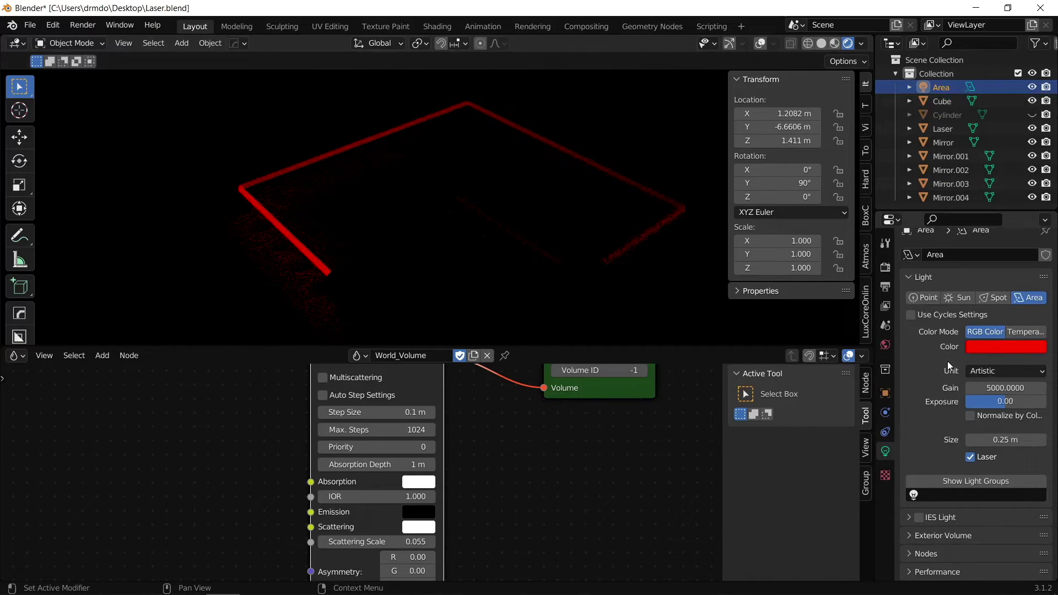
{"action": "left_click", "coordinate": [997, 439]}
{"action": "type", "text": "0.1"}
{"action": "key", "text": "Return"}
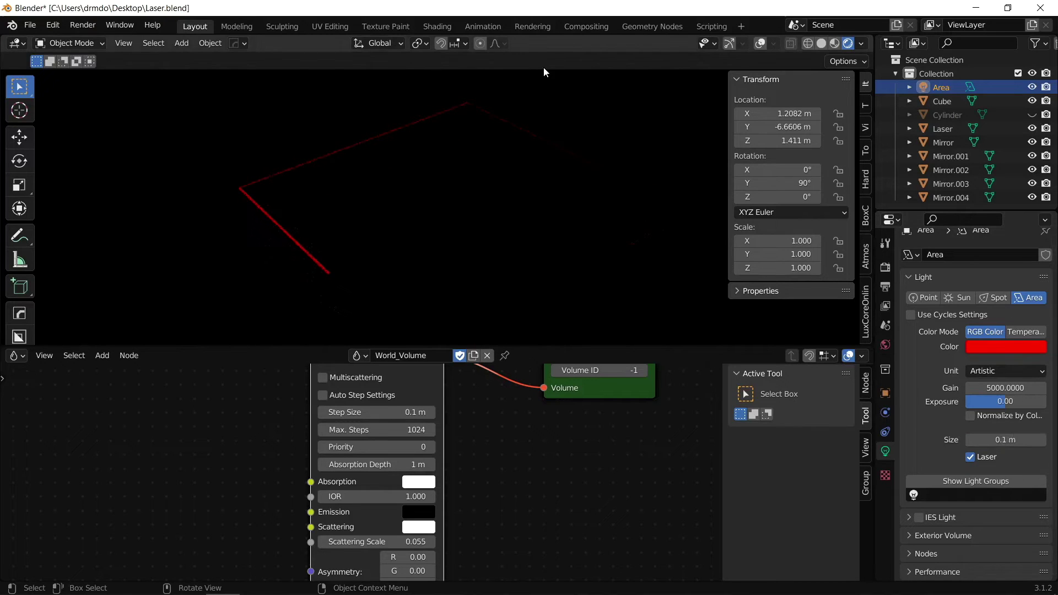
{"action": "left_click", "coordinate": [1004, 535]}
{"action": "left_click", "coordinate": [1012, 363]}
{"action": "type", "text": "200"}
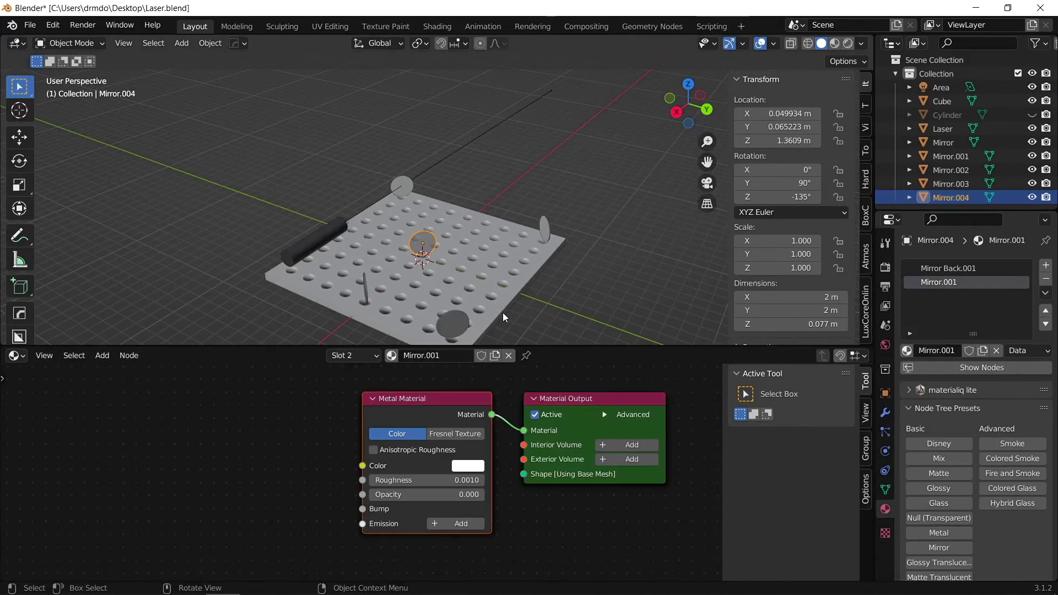
Step: Assign the Mirror.001 material to the selected face of the mirror at the centre of the plate
{"action": "scroll", "coordinate": [501, 245], "scroll_direction": "up", "scroll_amount": 5}
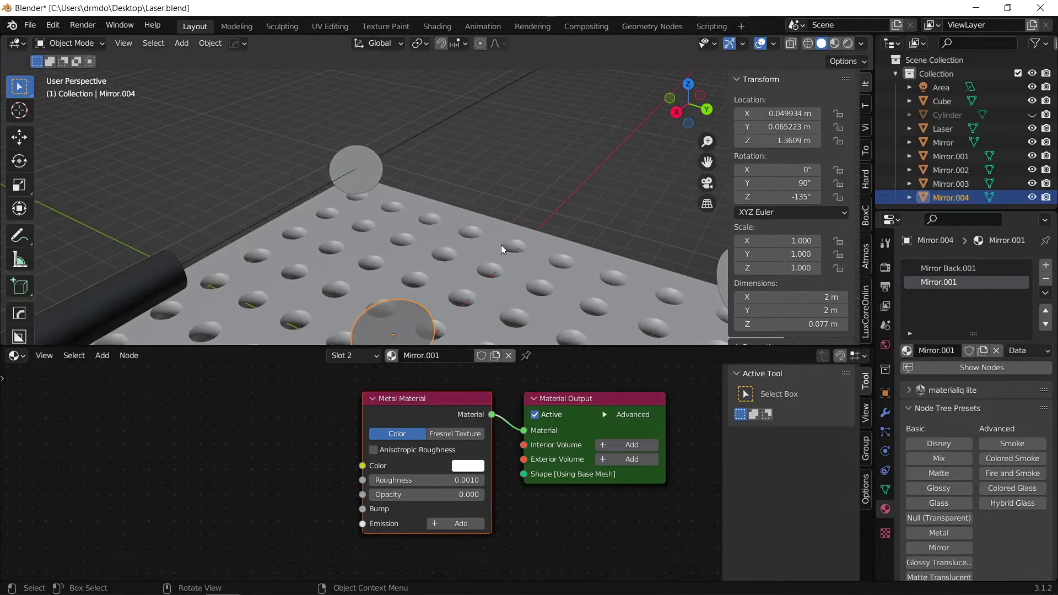
{"action": "scroll", "coordinate": [501, 244], "scroll_direction": "down", "scroll_amount": 4}
{"action": "scroll", "coordinate": [504, 164], "scroll_direction": "up", "scroll_amount": 5}
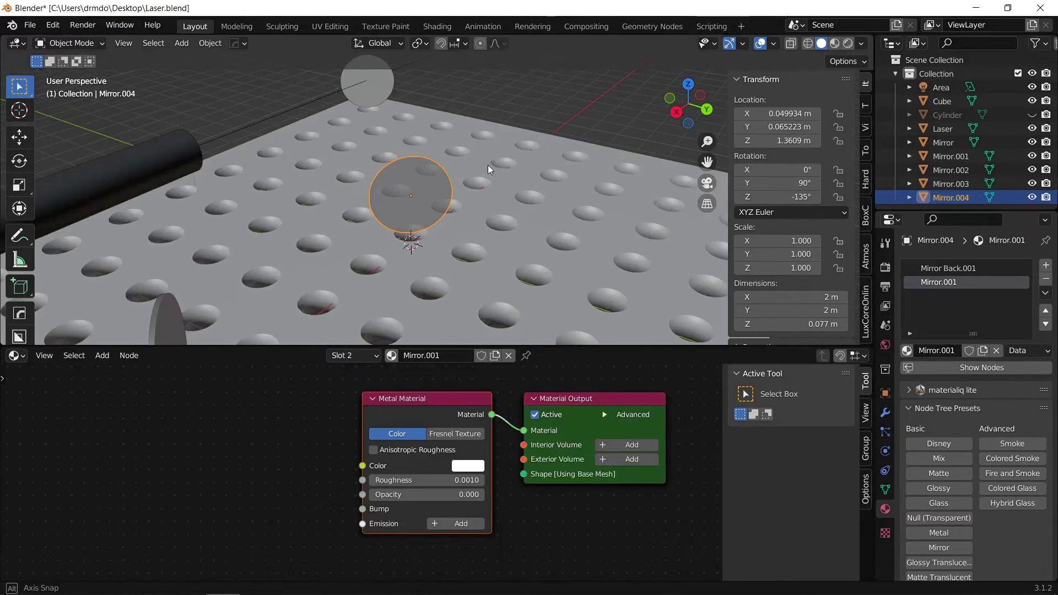
{"action": "middle_click_drag", "start_coordinate": [495, 164], "coordinate": [524, 165]}
{"action": "key", "text": "Tab"}
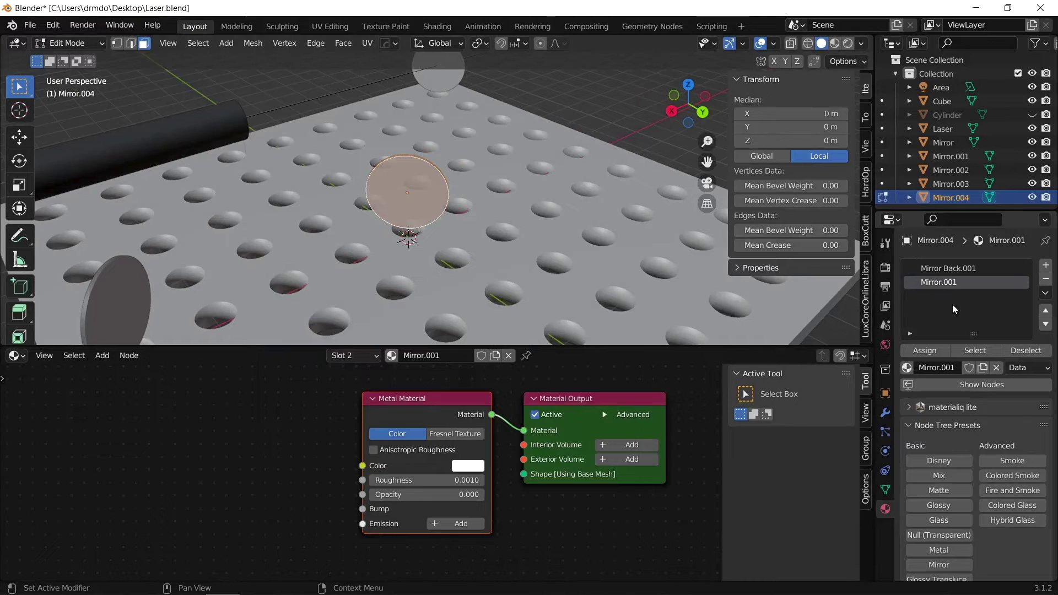
{"action": "left_click", "coordinate": [924, 348]}
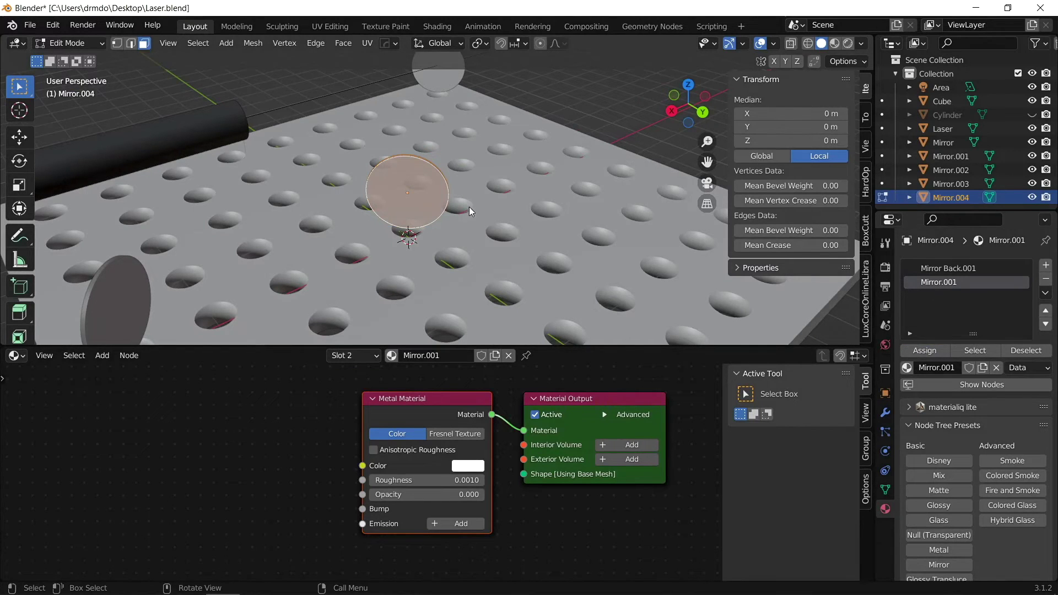
{"action": "key", "text": "Tab"}
Step: In rendered shading, try an opacity of 0.609 on the centre mirror's Metal Material node
{"action": "left_click", "coordinate": [849, 43]}
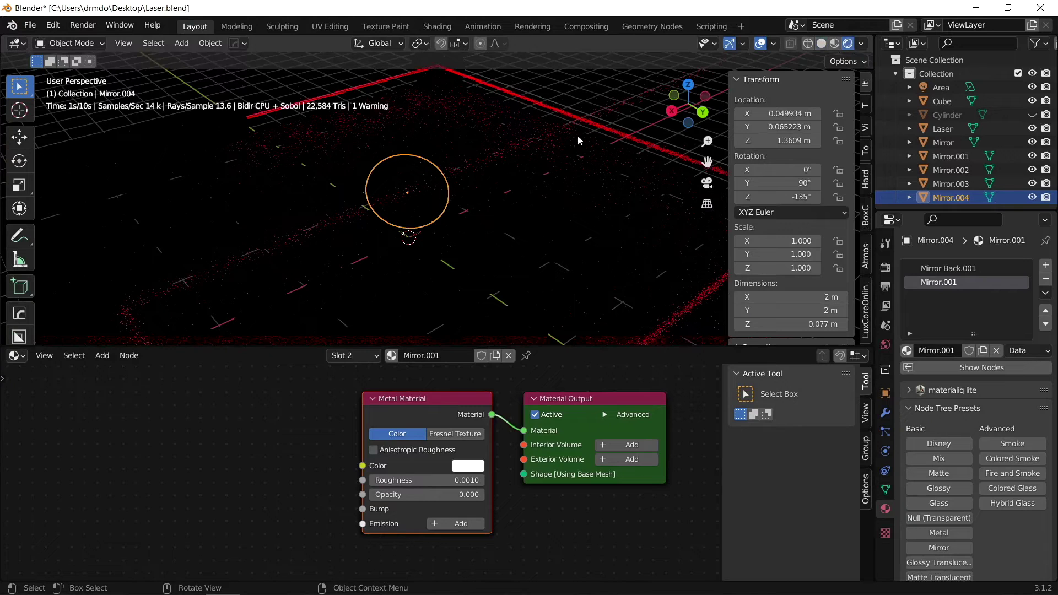
{"action": "middle_click_drag", "start_coordinate": [560, 154], "coordinate": [518, 165]}
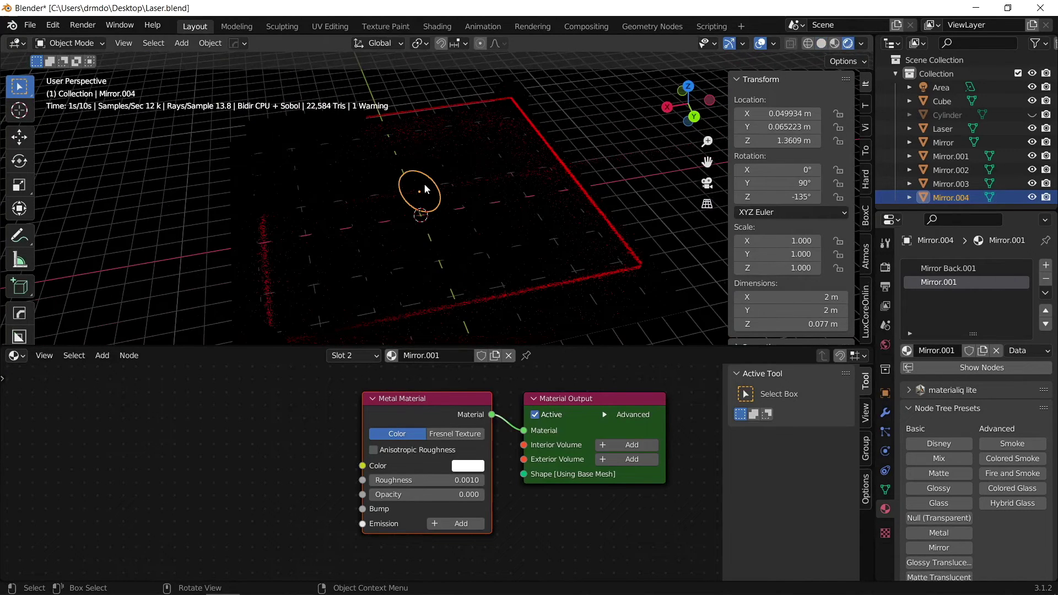
{"action": "middle_click_drag", "start_coordinate": [432, 191], "coordinate": [504, 210]}
{"action": "left_click_drag", "start_coordinate": [392, 497], "coordinate": [439, 498]}
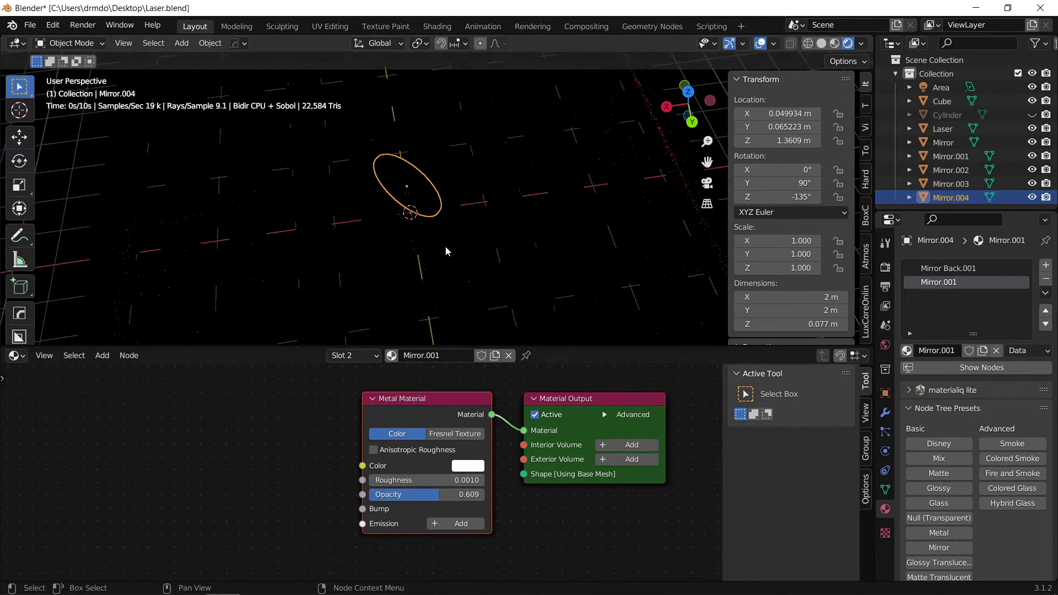
{"action": "scroll", "coordinate": [577, 236], "scroll_direction": "down", "scroll_amount": 3}
{"action": "middle_click_drag", "start_coordinate": [510, 221], "coordinate": [534, 207]}
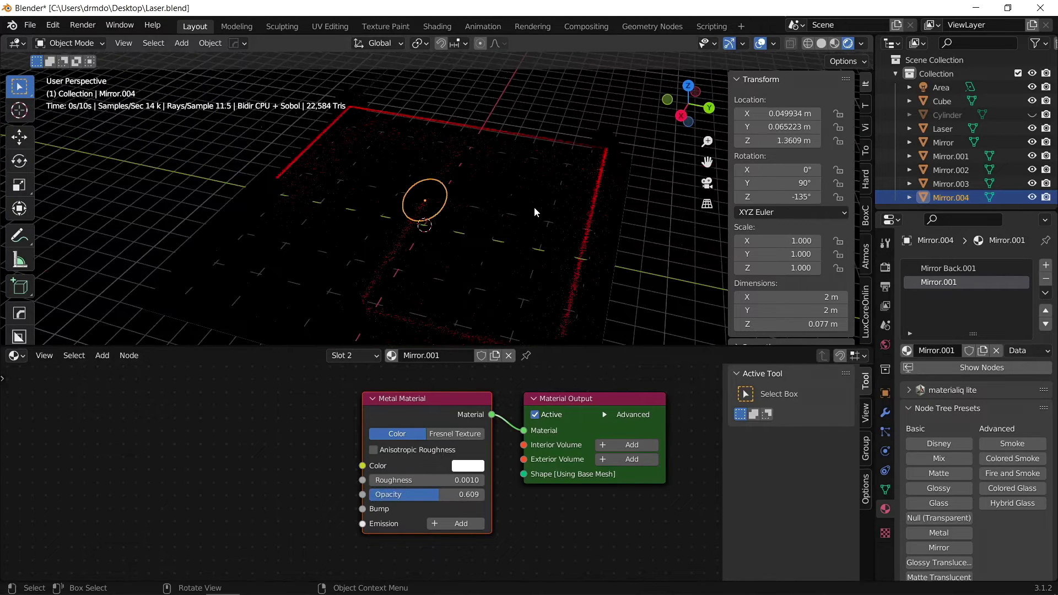
Step: Set the opacity of the centre mirror's Metal Material node to 1
{"action": "left_click_drag", "start_coordinate": [411, 495], "coordinate": [458, 495]}
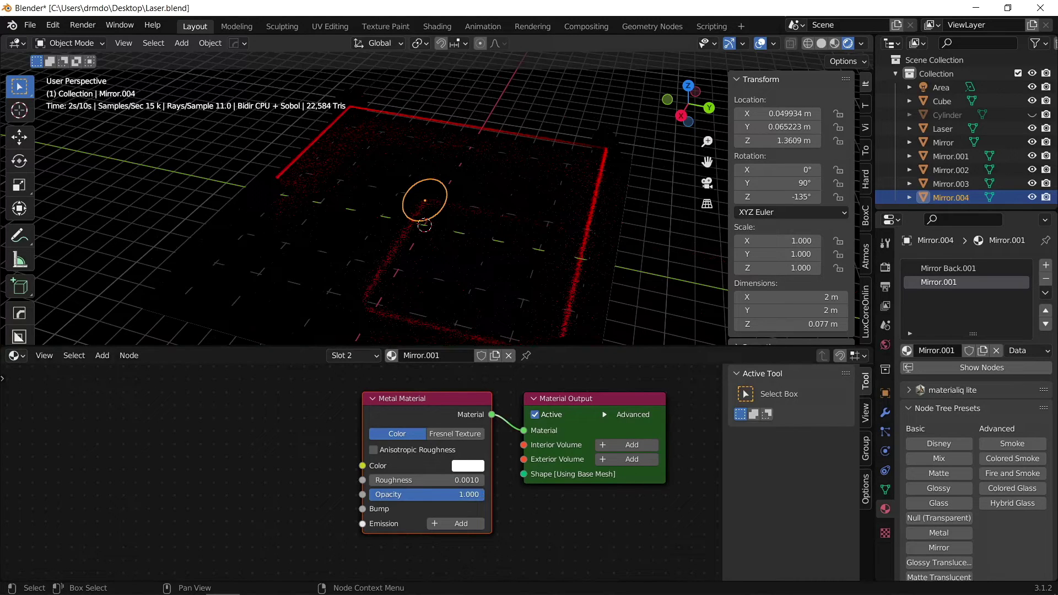
{"action": "middle_click_drag", "start_coordinate": [633, 194], "coordinate": [507, 131]}
{"action": "middle_click_drag", "start_coordinate": [587, 158], "coordinate": [694, 208]}
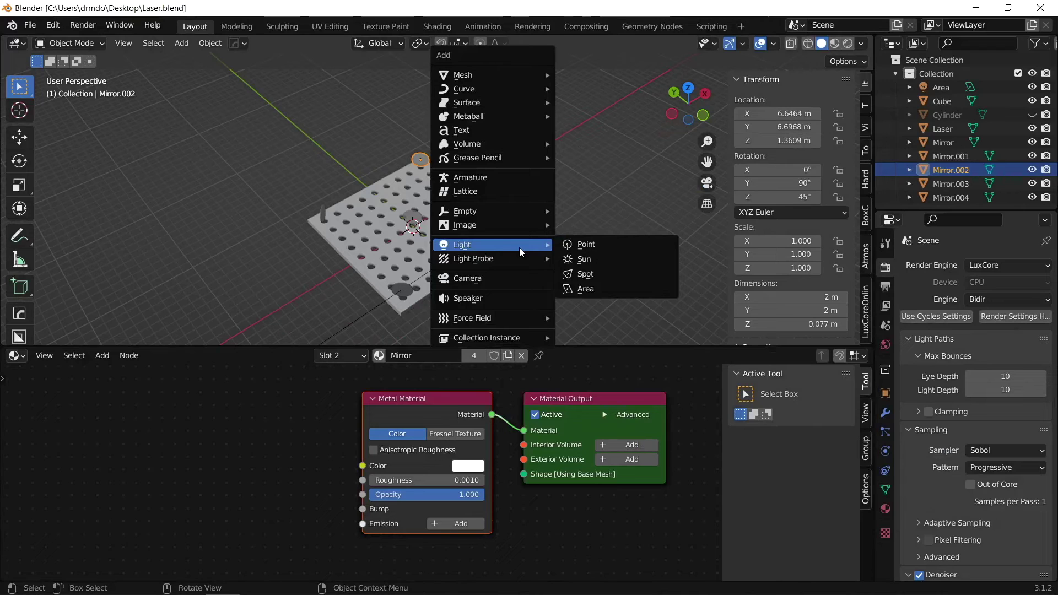
Step: Add a camera and, looking through it, fly it back and sideways to frame the perforated plate, mirrors and laser diagonally from above
{"action": "left_click", "coordinate": [505, 279]}
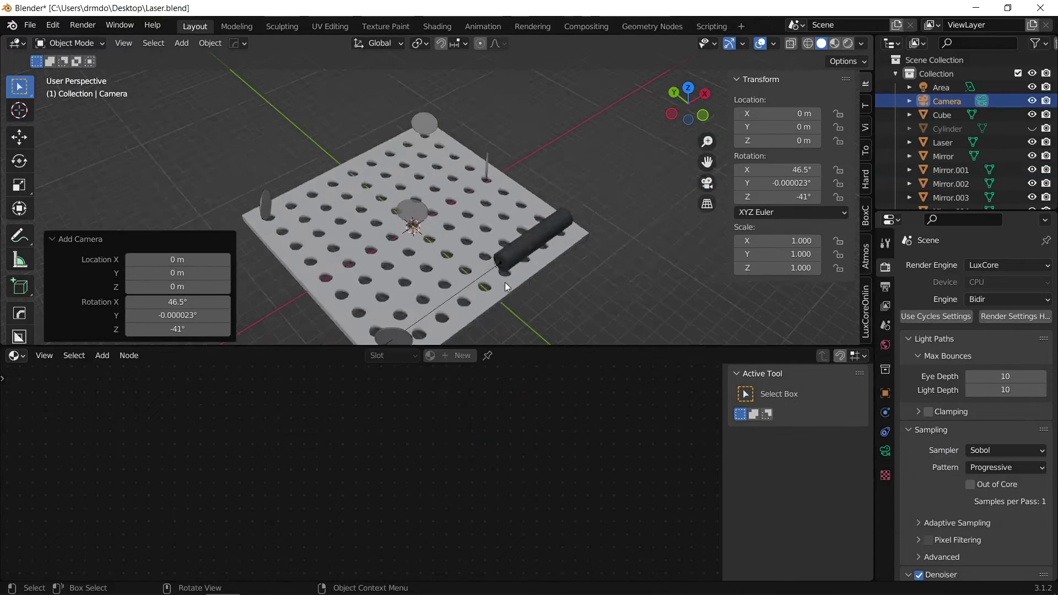
{"action": "key", "text": "KP_0"}
{"action": "key", "text": "shift+grave"}
{"action": "key", "text": "s"}
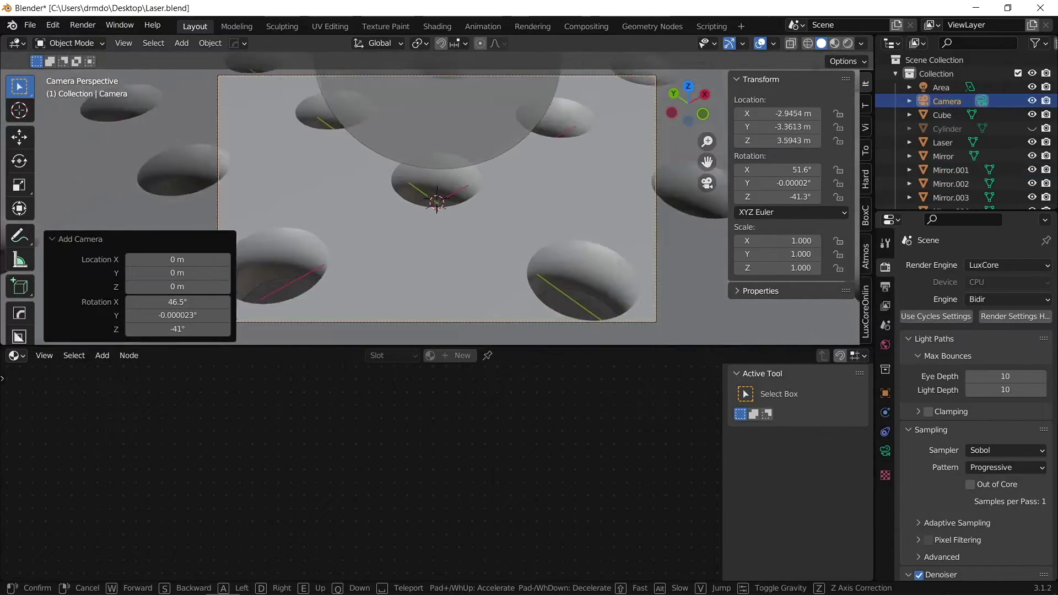
{"action": "key", "text": "s"}
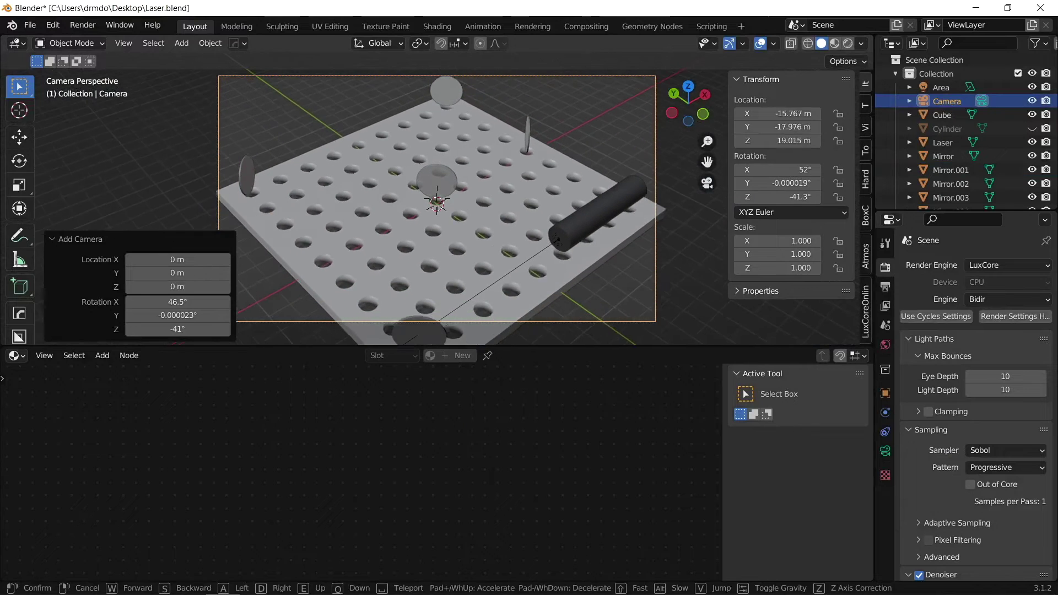
{"action": "key", "text": "s"}
{"action": "key", "text": "d"}
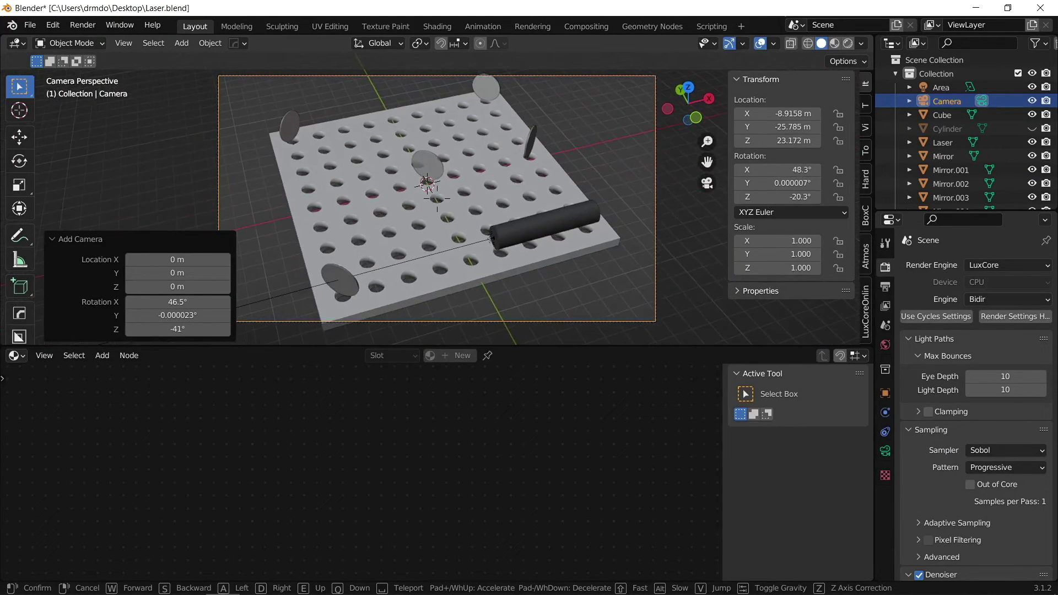
{"action": "key", "text": "a"}
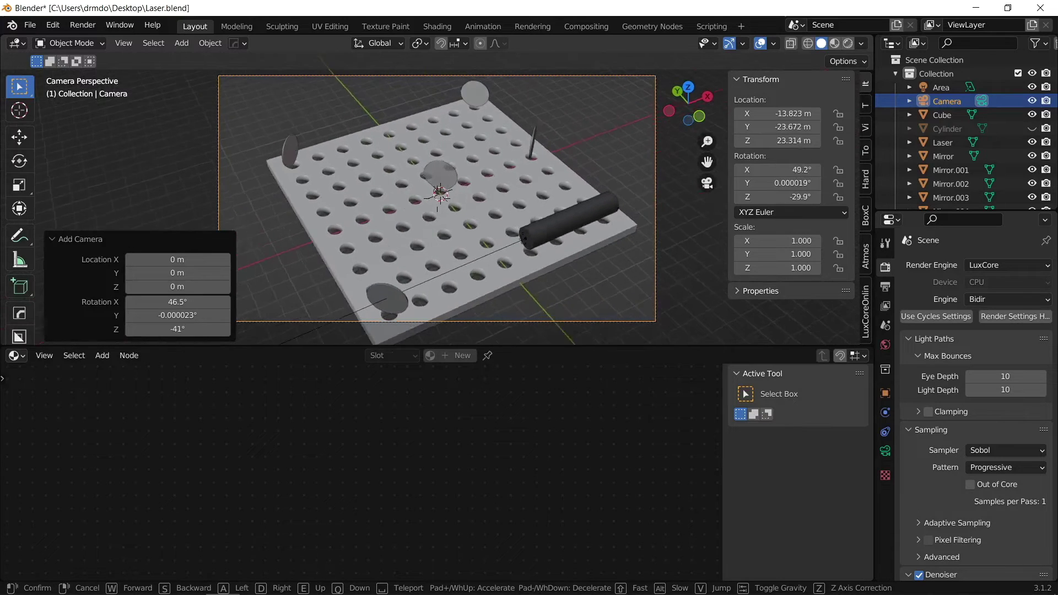
{"action": "key", "text": "a"}
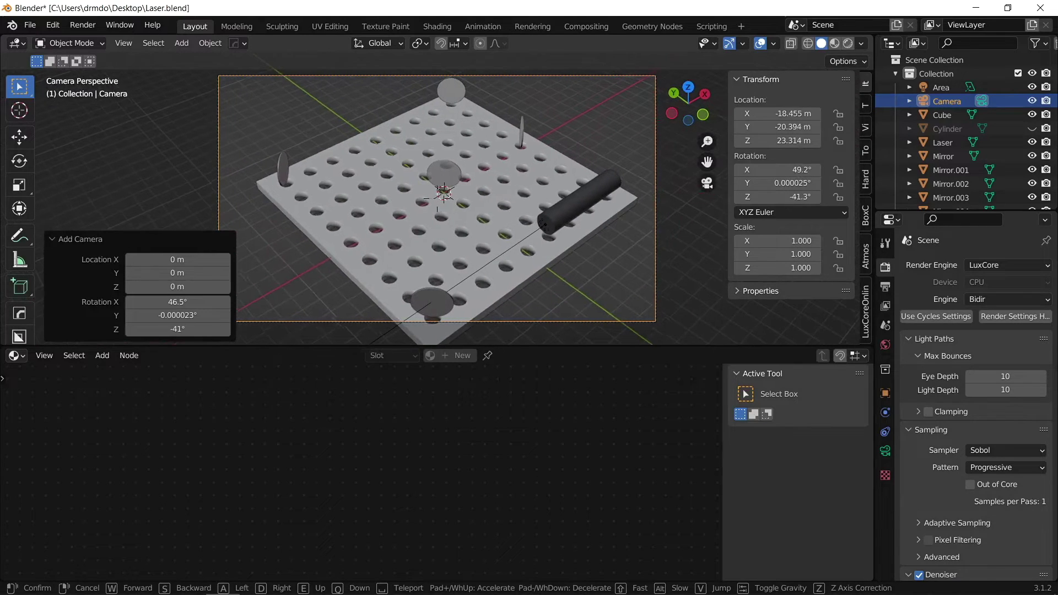
{"action": "key", "text": "a"}
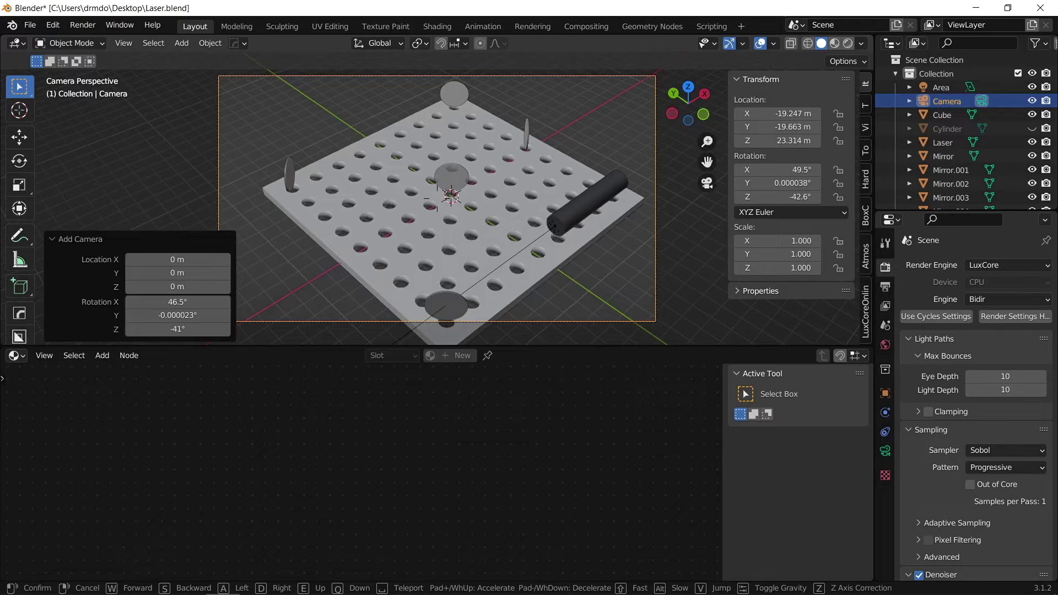
{"action": "key", "text": "Return"}
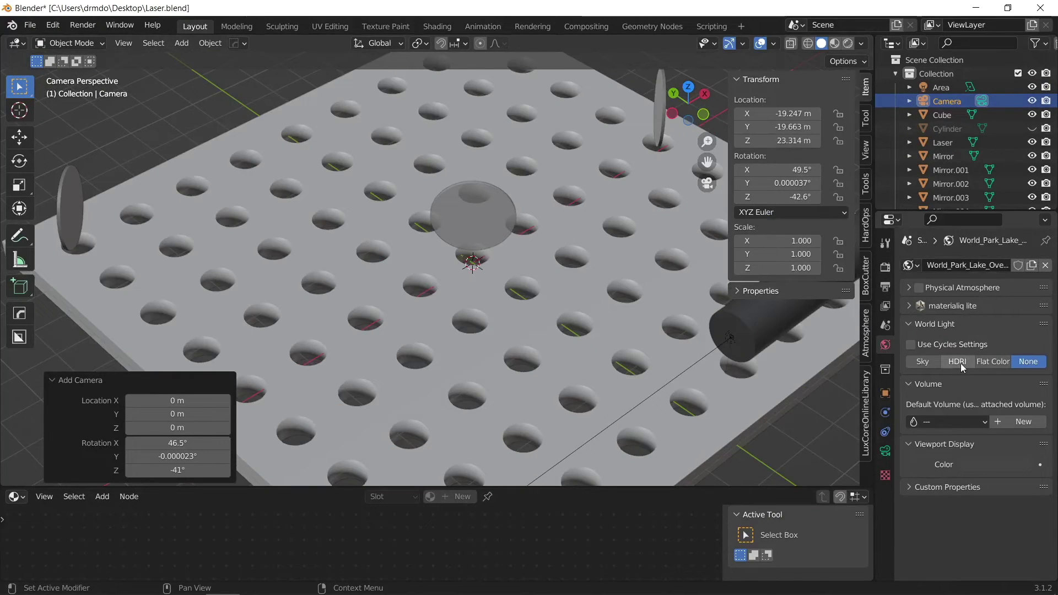
Step: Switch the World_Park_Lake world's light to HDRI and load the studio_small HDRI image
{"action": "left_click", "coordinate": [960, 362]}
{"action": "left_click", "coordinate": [959, 497]}
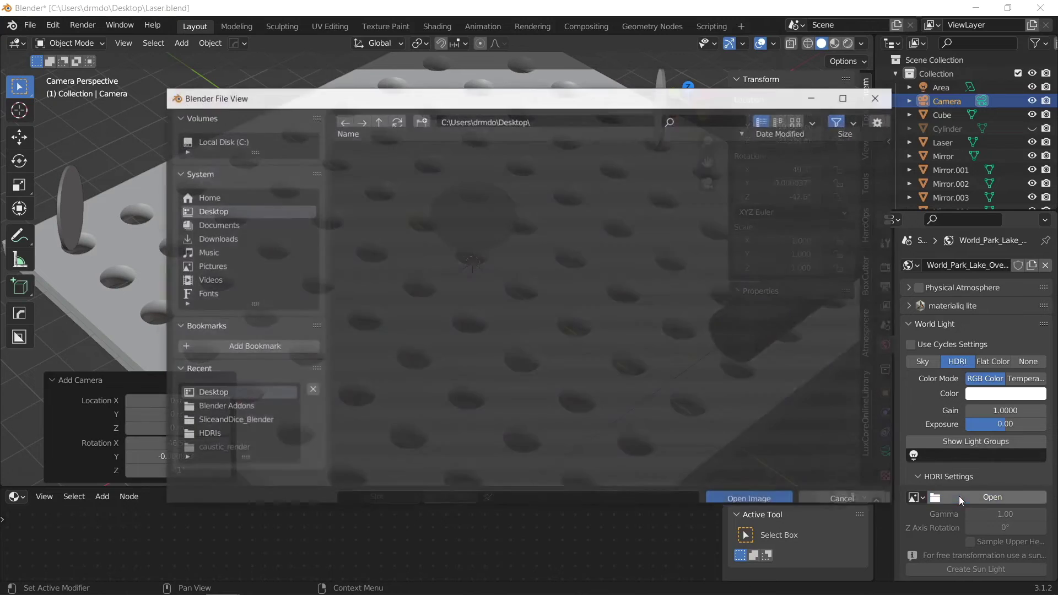
{"action": "left_click", "coordinate": [416, 207]}
{"action": "double_click", "coordinate": [415, 207]}
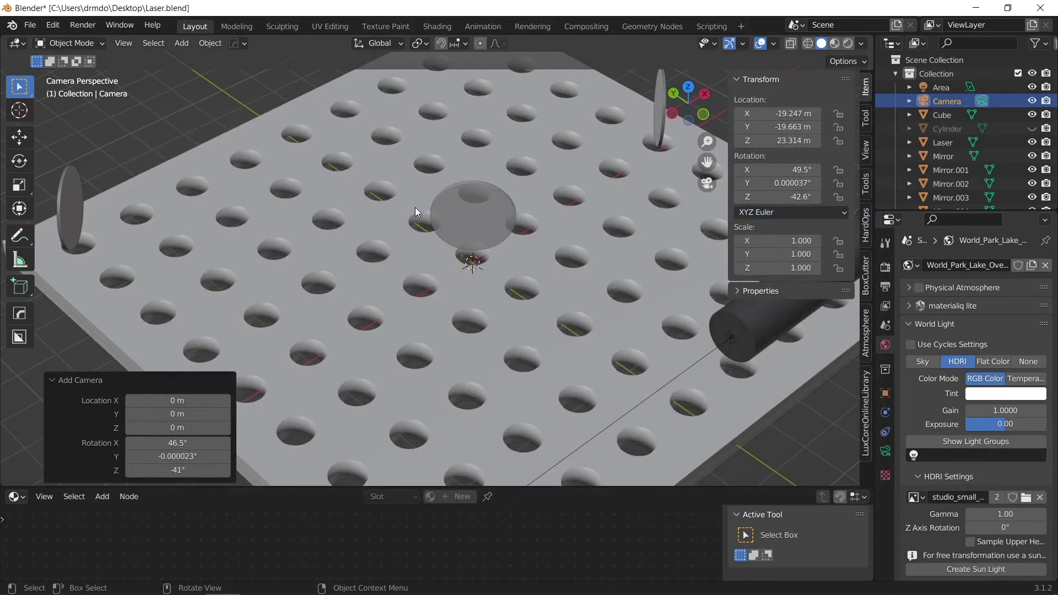
Step: In rendered shading through the camera, set the HDRI world light's gain to 0.1
{"action": "left_click", "coordinate": [850, 44]}
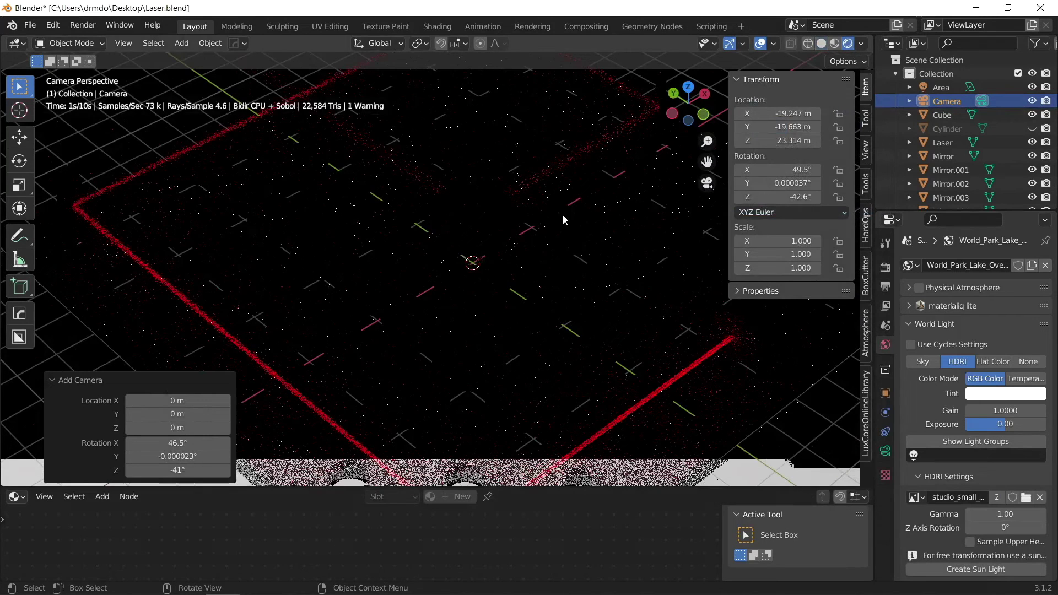
{"action": "scroll", "coordinate": [563, 214], "scroll_direction": "down", "scroll_amount": 3}
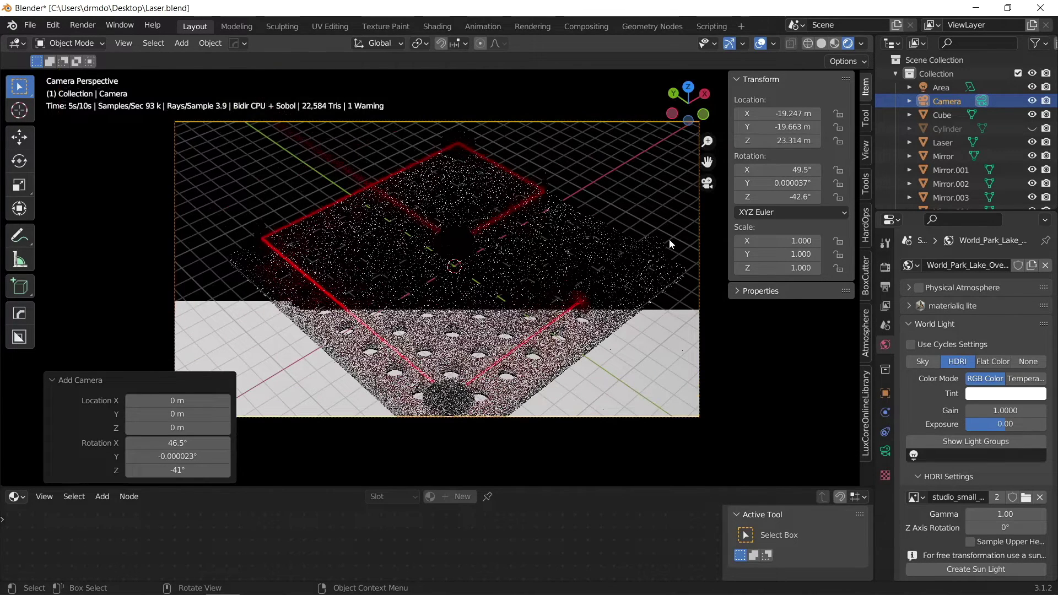
{"action": "double_click", "coordinate": [1005, 410]}
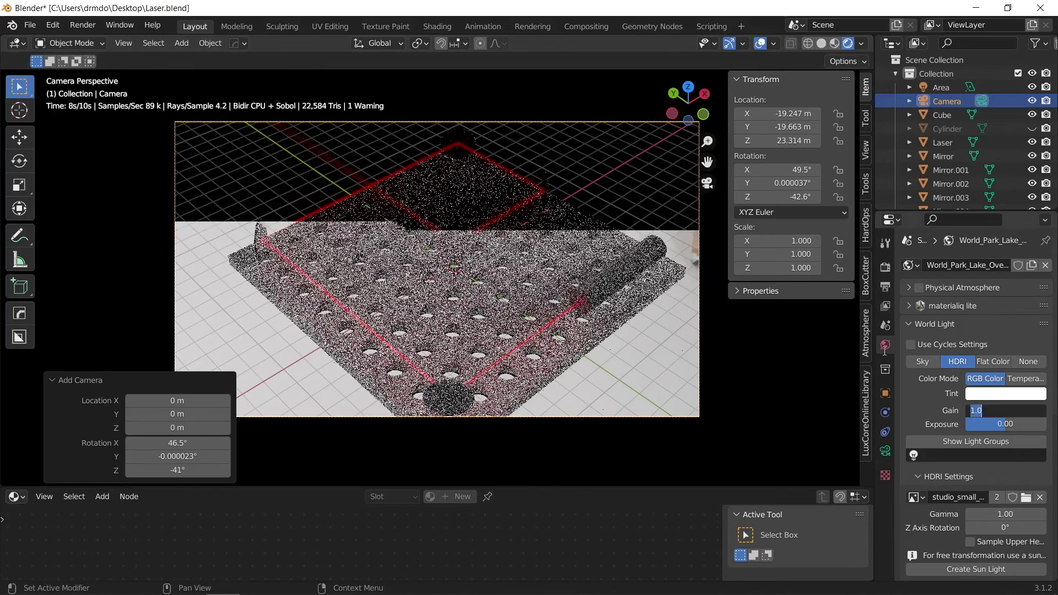
{"action": "type", "text": "0.1"}
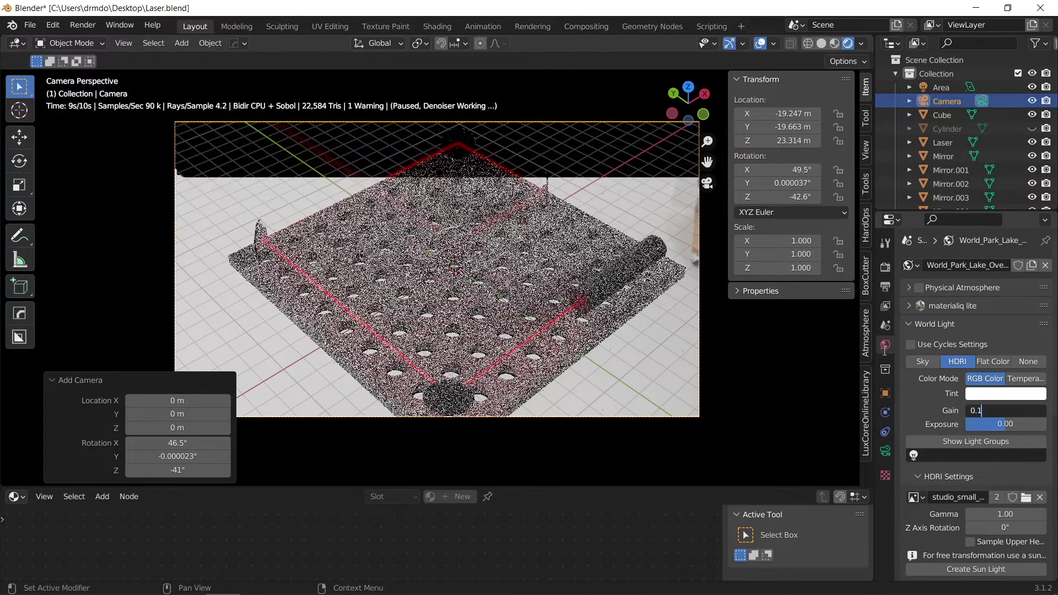
{"action": "key", "text": "Return"}
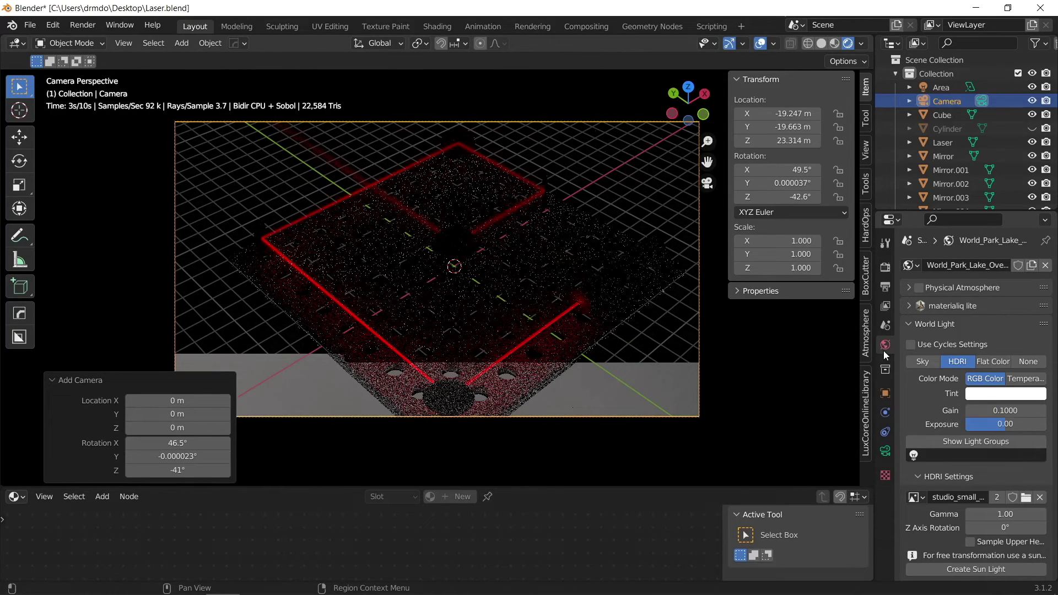
Step: Try the Very High Contrast look in the scene's color management
{"action": "left_click", "coordinate": [886, 267]}
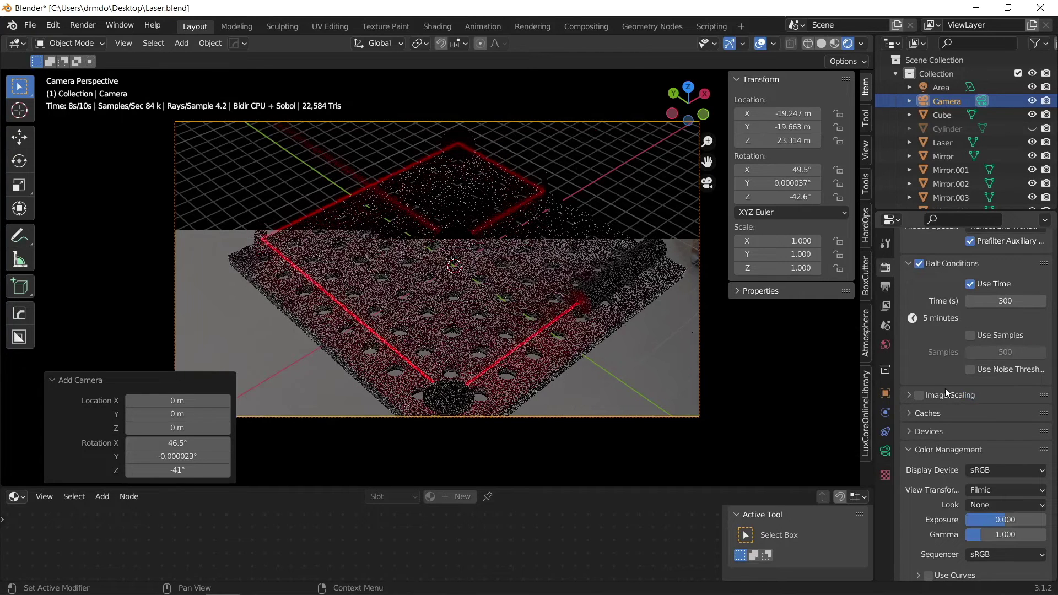
{"action": "left_click", "coordinate": [1007, 503]}
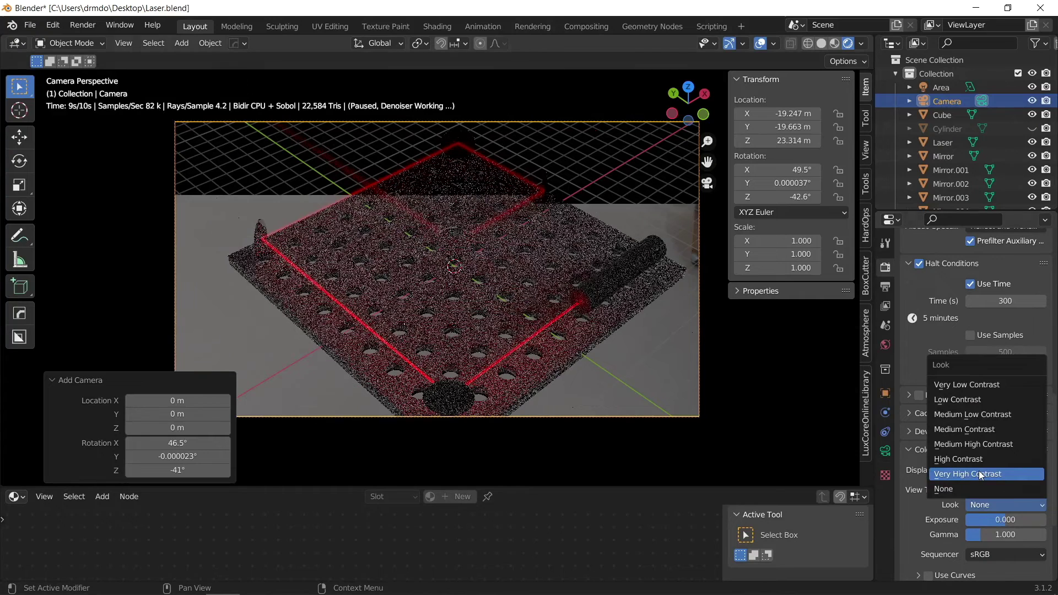
{"action": "left_click", "coordinate": [979, 474]}
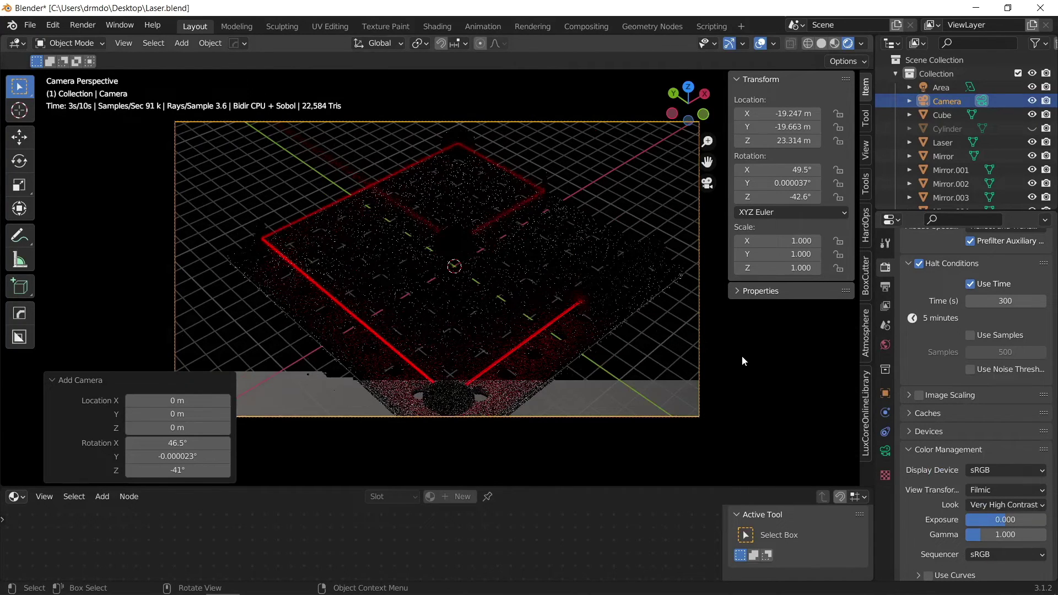
Step: Set the color management view transform to Standard and the look to Medium Contrast
{"action": "left_click", "coordinate": [992, 490]}
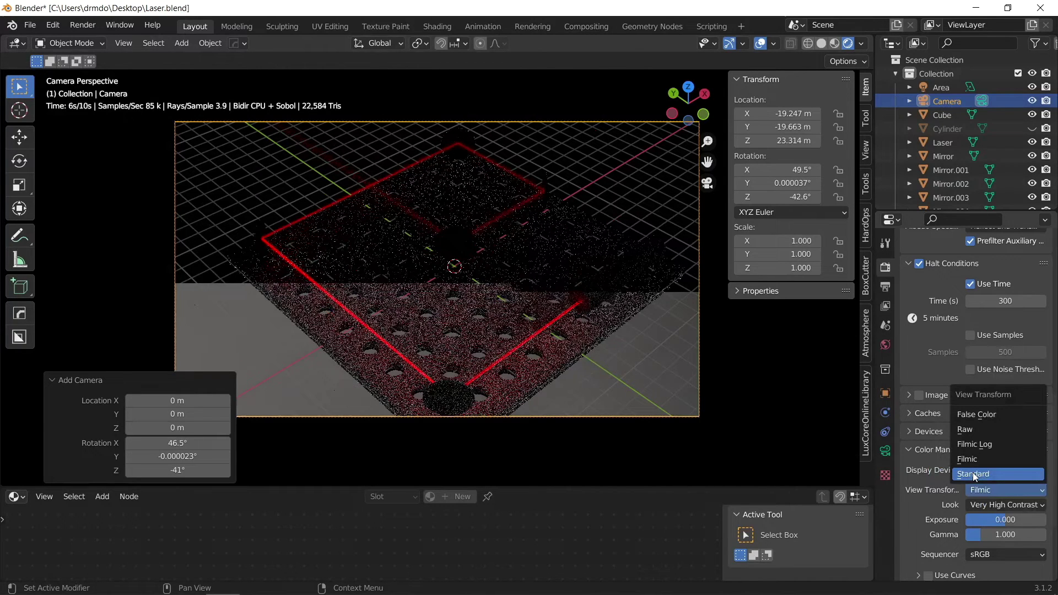
{"action": "left_click", "coordinate": [974, 475]}
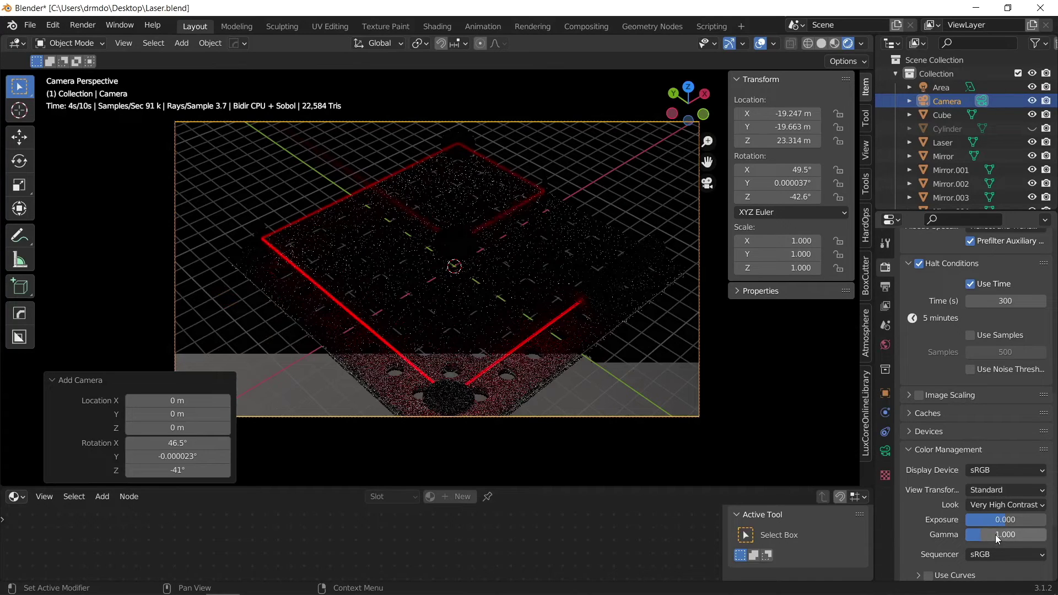
{"action": "scroll", "coordinate": [1004, 505], "scroll_direction": "down", "scroll_amount": 3, "text": "ctrl"}
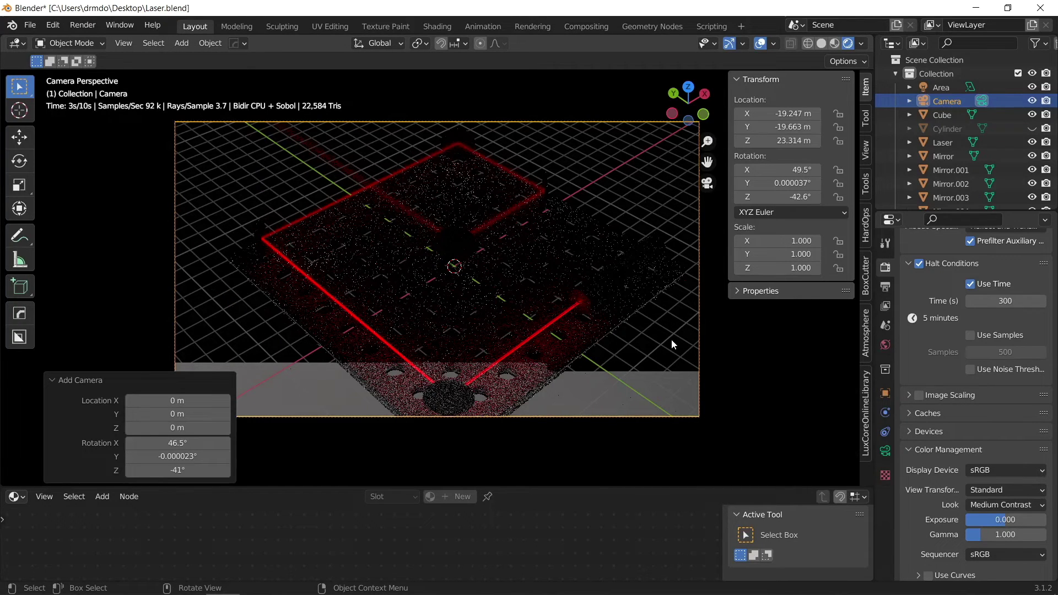
Step: Set the gain of the world's HDRI light to 0.3
{"action": "left_click", "coordinate": [886, 345]}
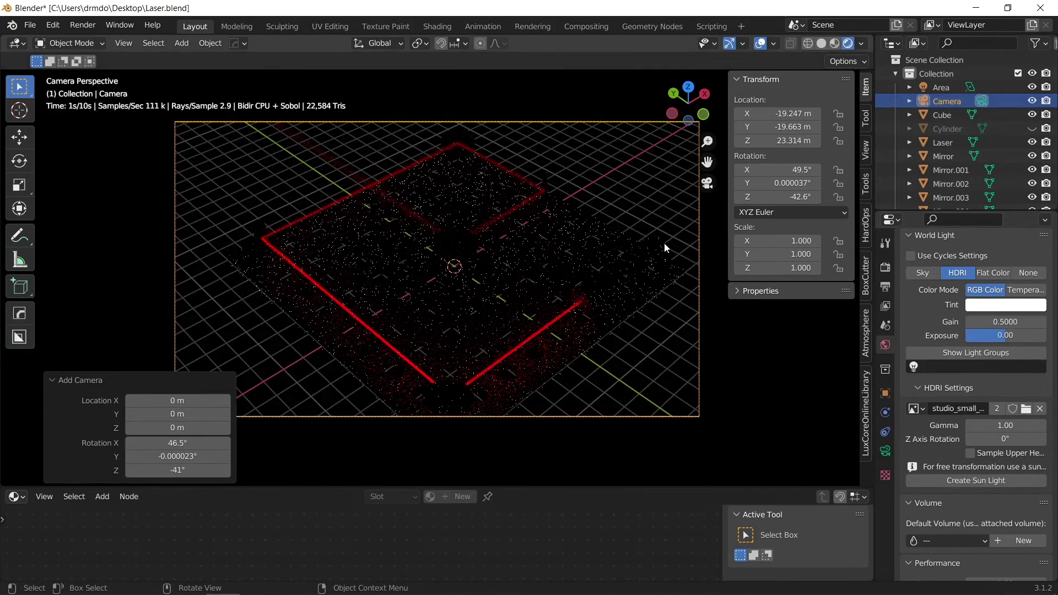
{"action": "left_click_drag", "start_coordinate": [1006, 322], "coordinate": [976, 322]}
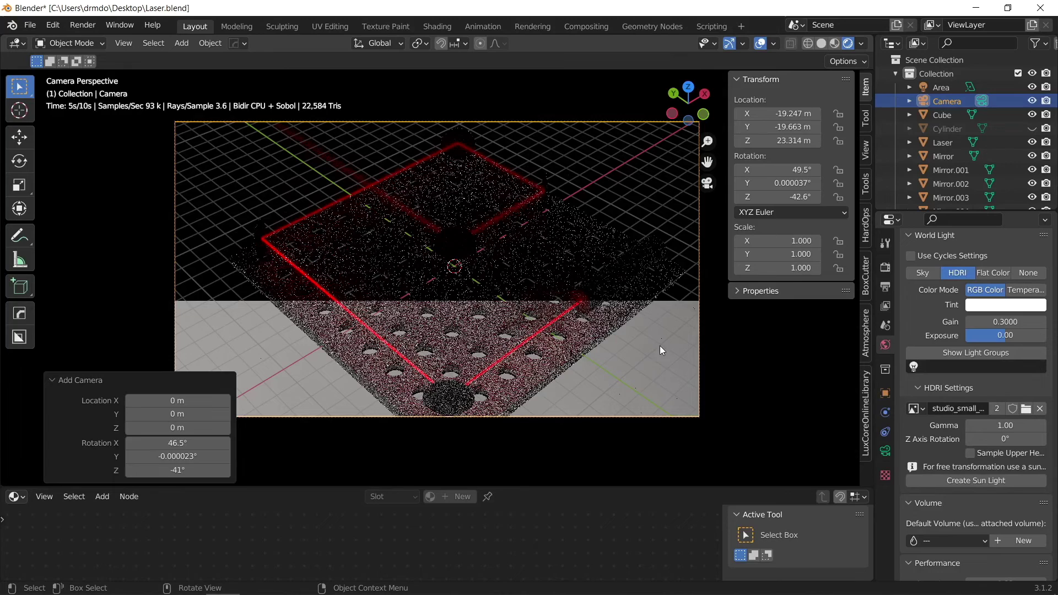
Step: In solid shading, select the perforated board and give it a new Metal preset material
{"action": "left_click", "coordinate": [554, 364]}
{"action": "key", "text": "z"}
{"action": "left_click", "coordinate": [886, 508]}
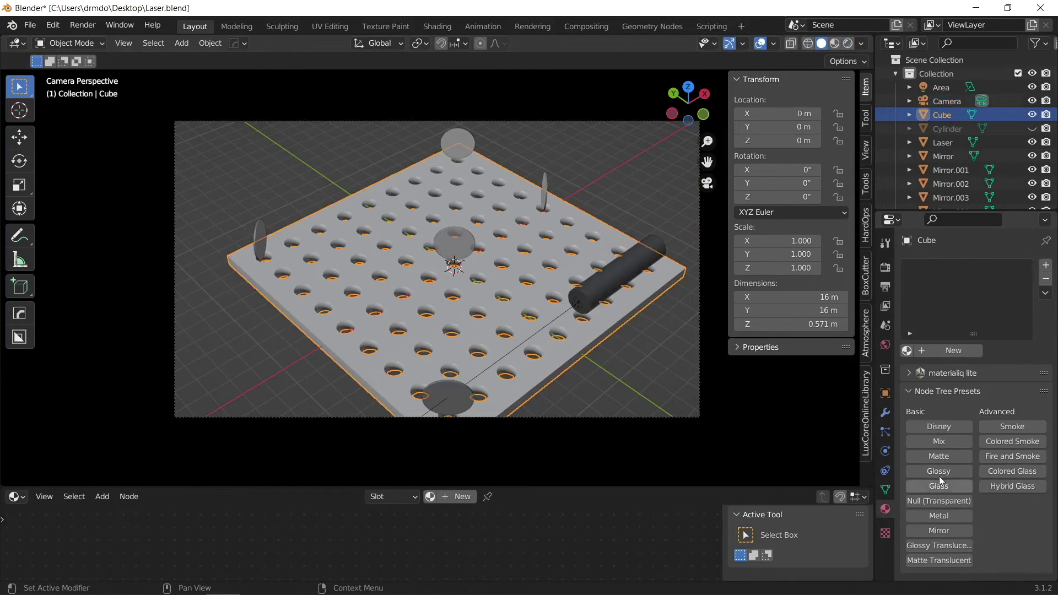
{"action": "left_click", "coordinate": [944, 528]}
{"action": "left_click_drag", "start_coordinate": [520, 488], "coordinate": [521, 353]}
{"action": "scroll", "coordinate": [467, 491], "scroll_direction": "up", "scroll_amount": 2}
Step: Set the board's metal roughness to 0.398 and darken its color to an HSV value of 0.35
{"action": "left_click_drag", "start_coordinate": [468, 498], "coordinate": [493, 498]}
{"action": "left_click", "coordinate": [499, 482]}
{"action": "left_click_drag", "start_coordinate": [566, 458], "coordinate": [530, 458]}
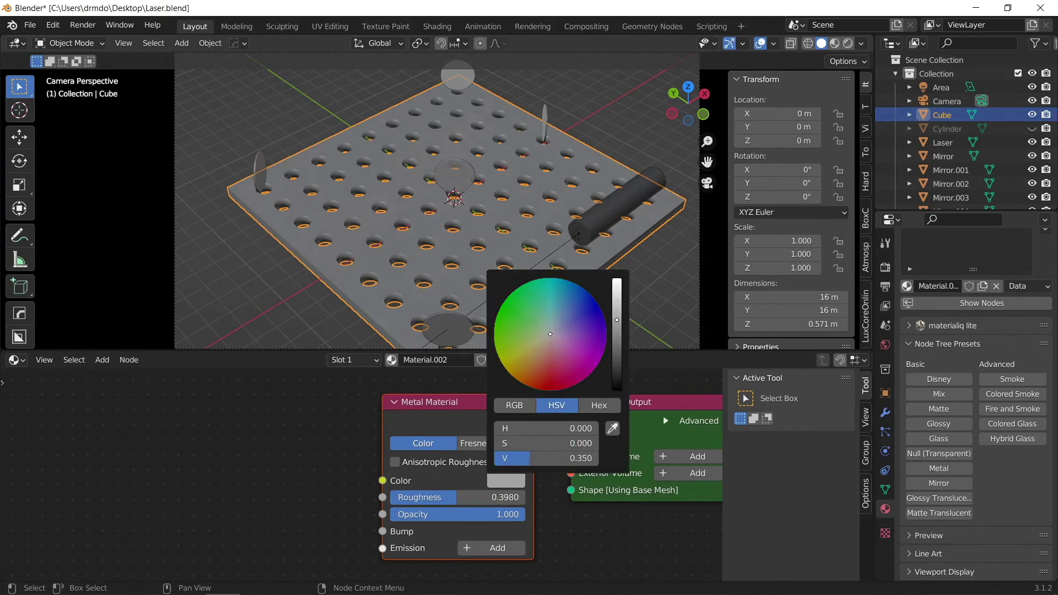
Step: In rendered shading, select the Area laser light and set its gain to 100000
{"action": "key", "text": "z"}
{"action": "left_click", "coordinate": [648, 244]}
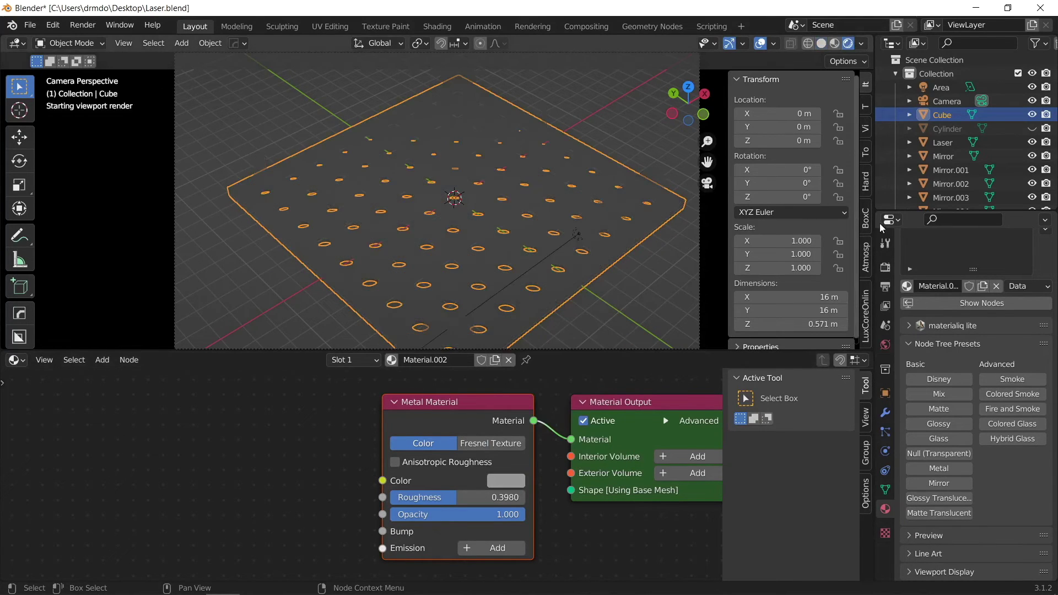
{"action": "left_click", "coordinate": [645, 317]}
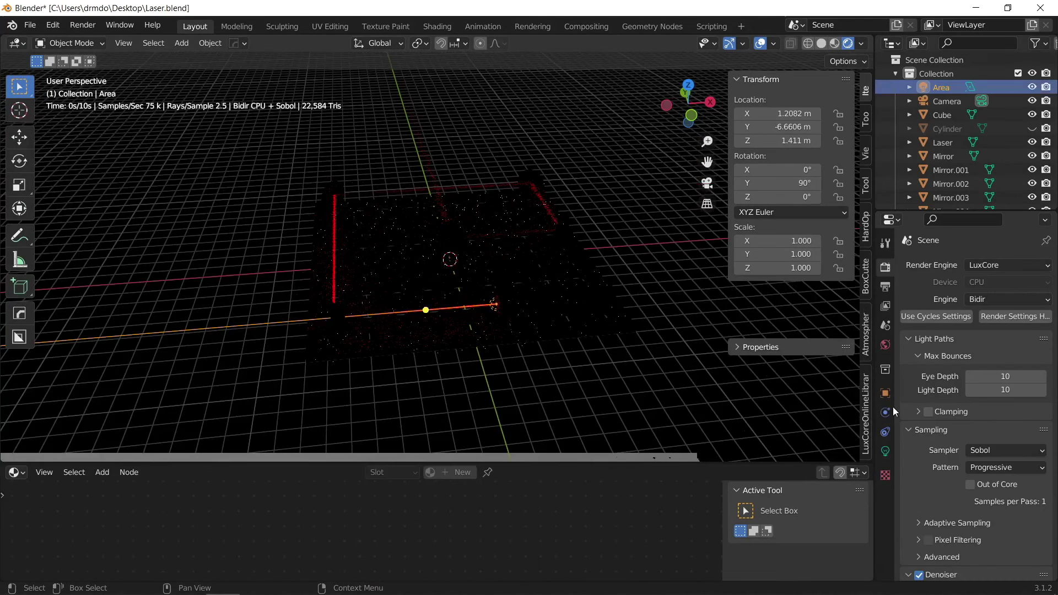
{"action": "left_click", "coordinate": [886, 451]}
{"action": "left_click", "coordinate": [1012, 398]}
{"action": "type", "text": "10"}
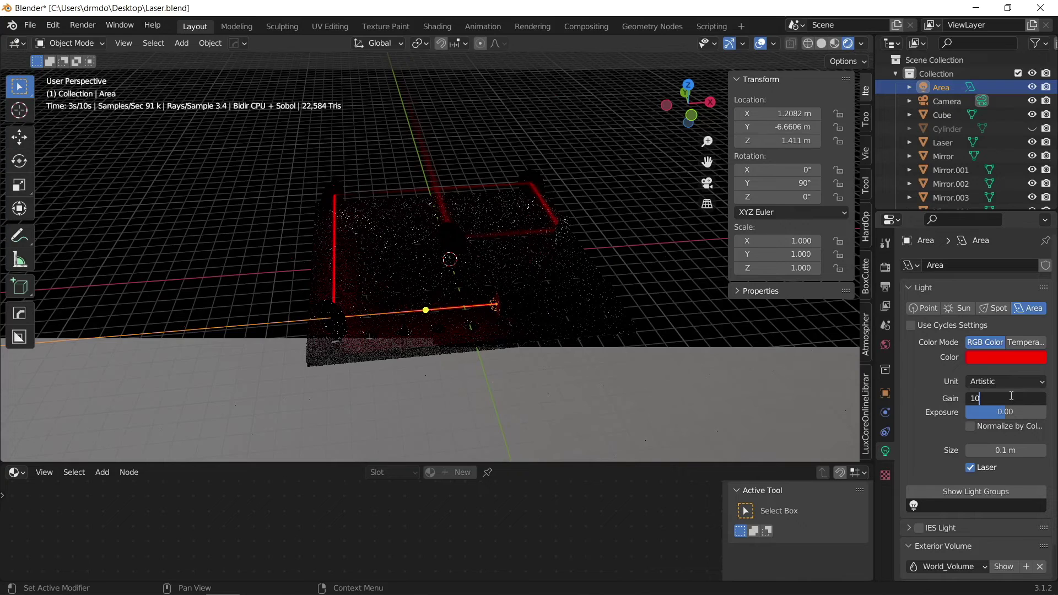
{"action": "type", "text": "0000"}
{"action": "key", "text": "Return"}
Step: Hide the viewport overlays, examine the beam and mirrors up close, and return to the camera view
{"action": "key", "text": "shift+alt+z"}
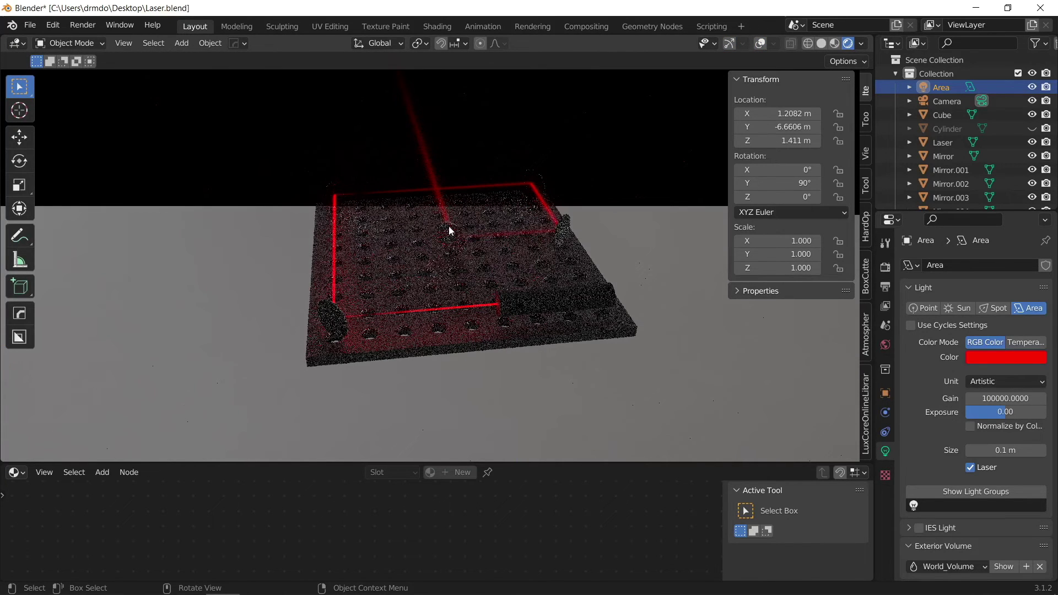
{"action": "middle_click_drag", "start_coordinate": [448, 228], "coordinate": [474, 203]}
{"action": "key", "text": "KP_0"}
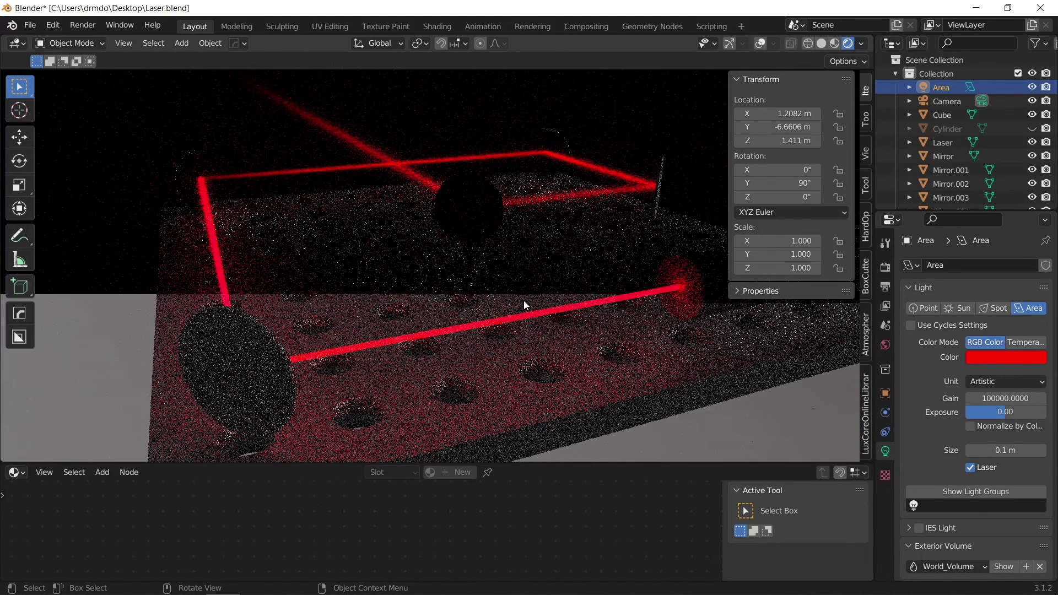
{"action": "left_click", "coordinate": [885, 268]}
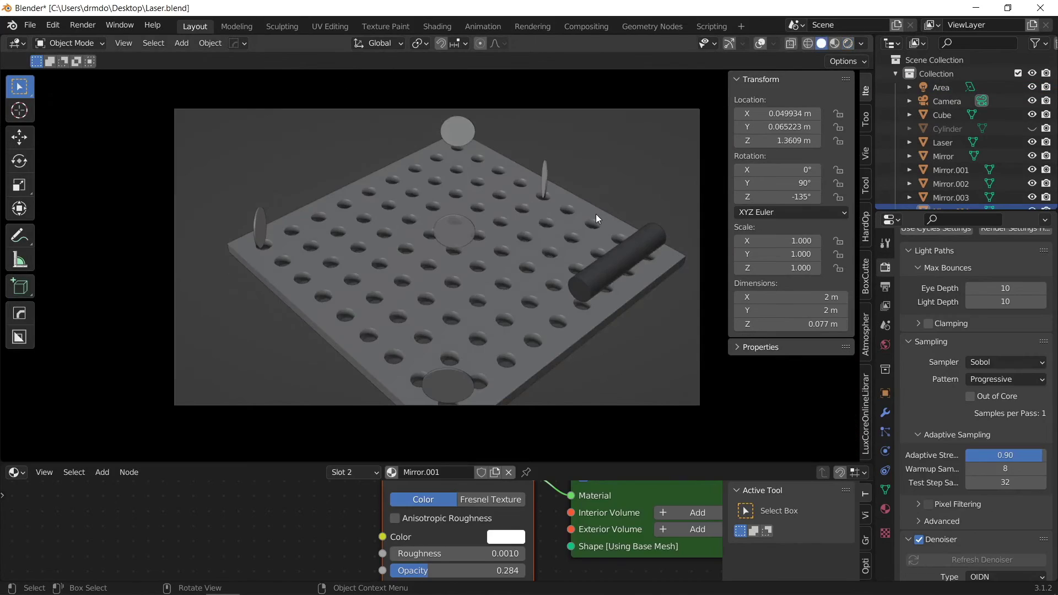
Step: Fly the camera to a lower side view of the whole board, at about X -27.9, Y -9.8, Z 11.3 m
{"action": "key", "text": "shift+grave"}
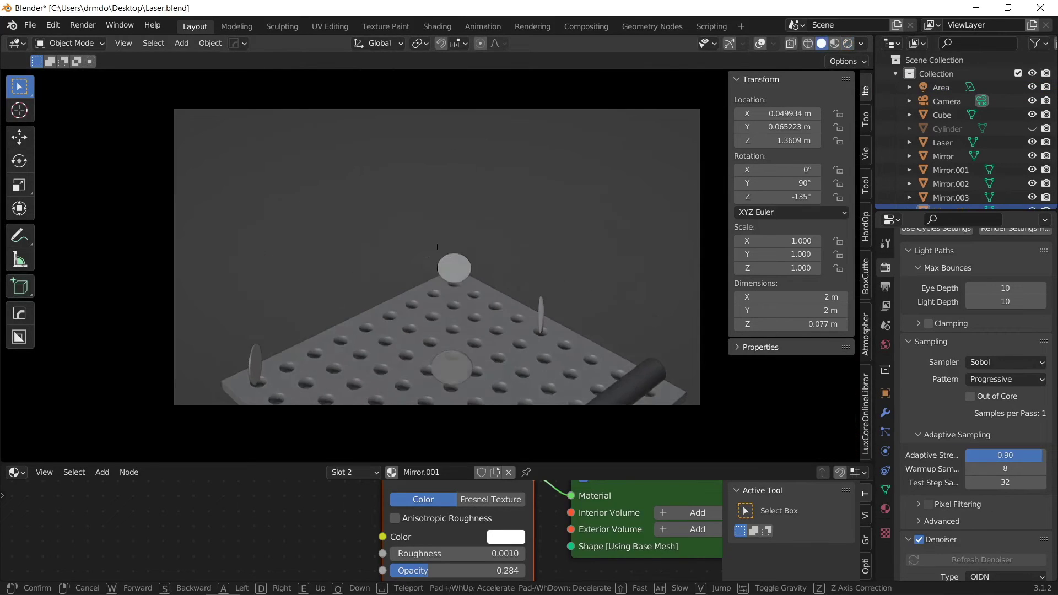
{"action": "key", "text": "w"}
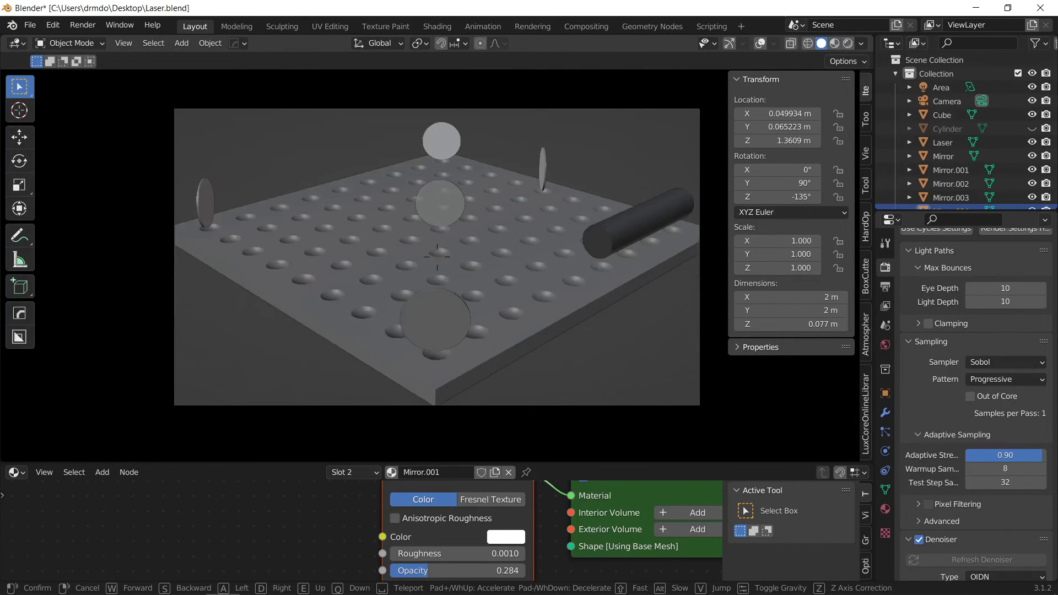
{"action": "key", "text": "s"}
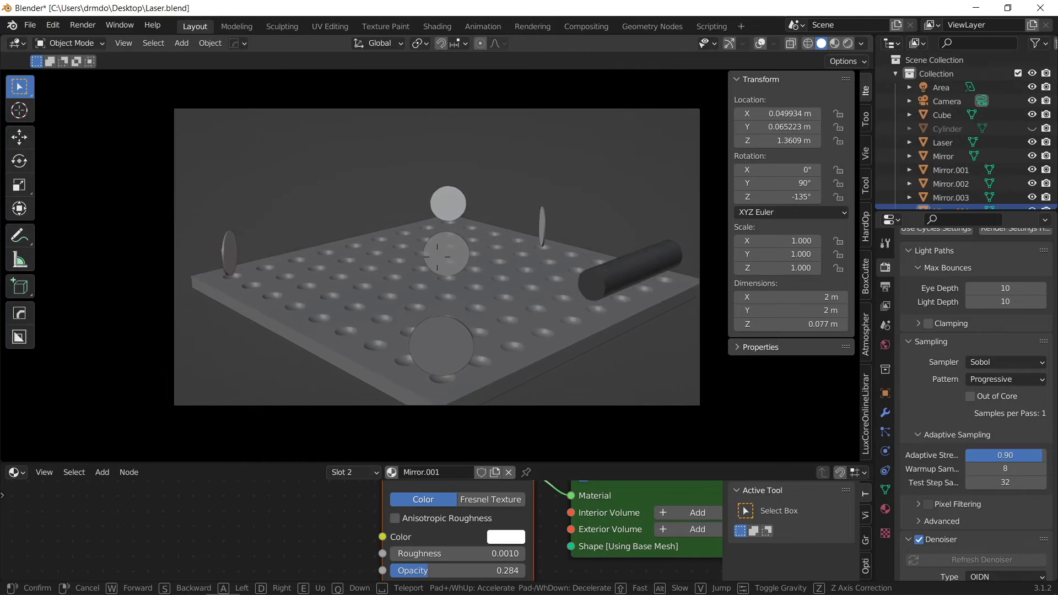
{"action": "key", "text": "a"}
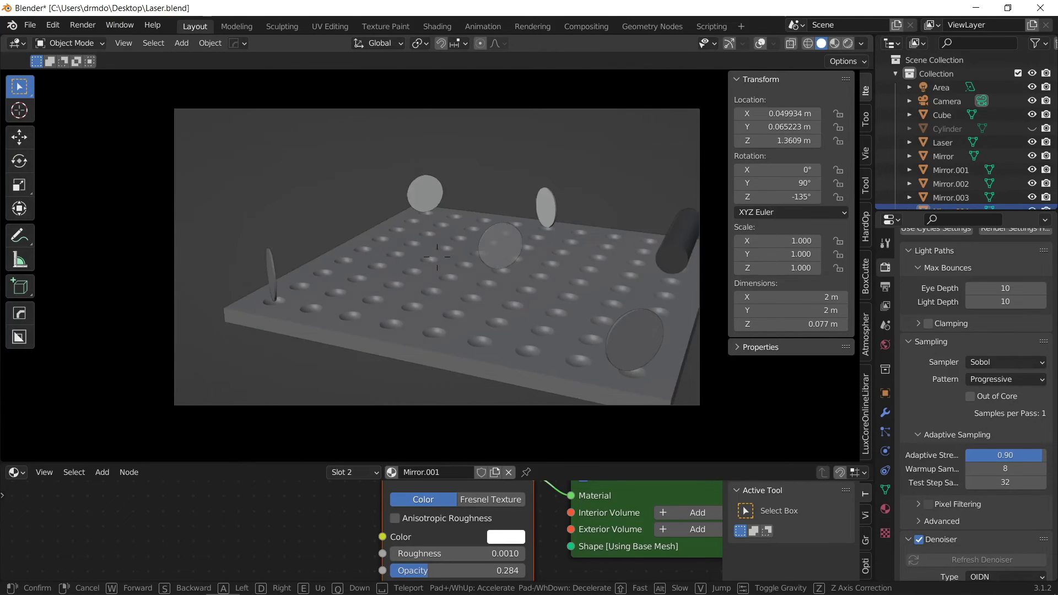
{"action": "key", "text": "a"}
{"action": "key", "text": "a"}
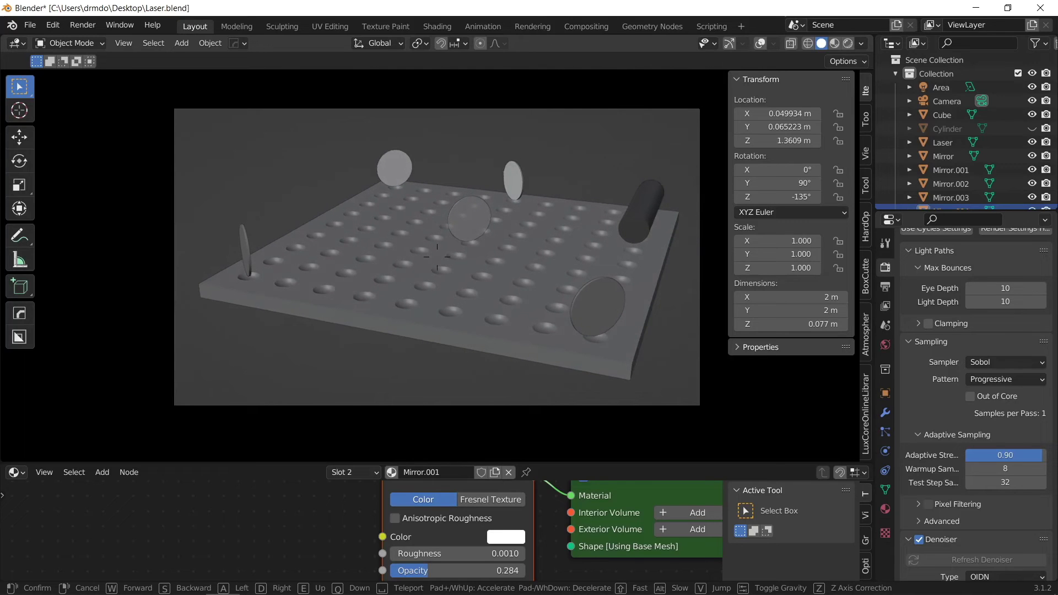
{"action": "key", "text": "d"}
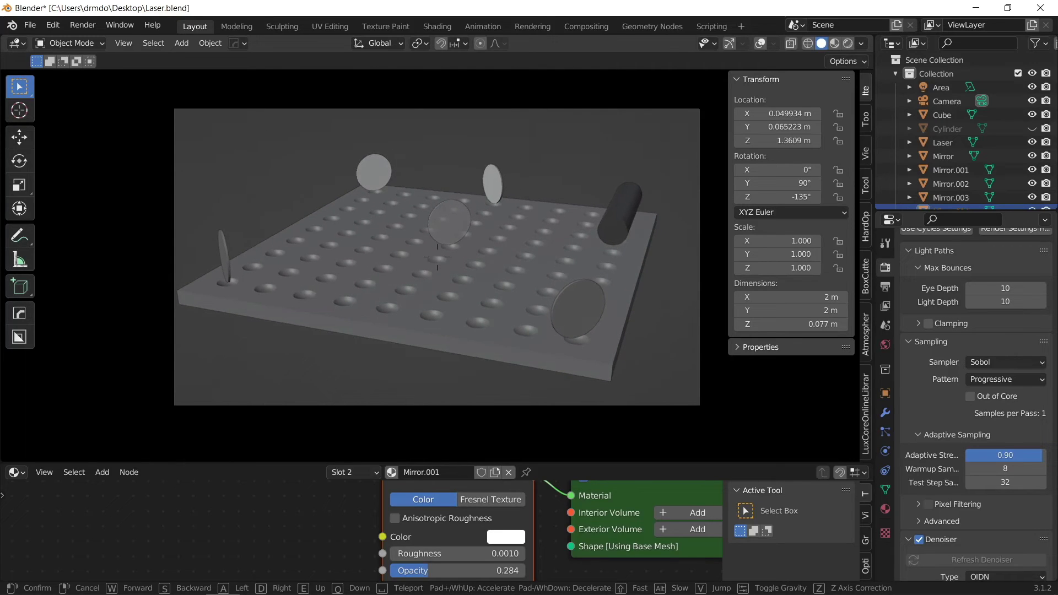
{"action": "left_click", "coordinate": [509, 198]}
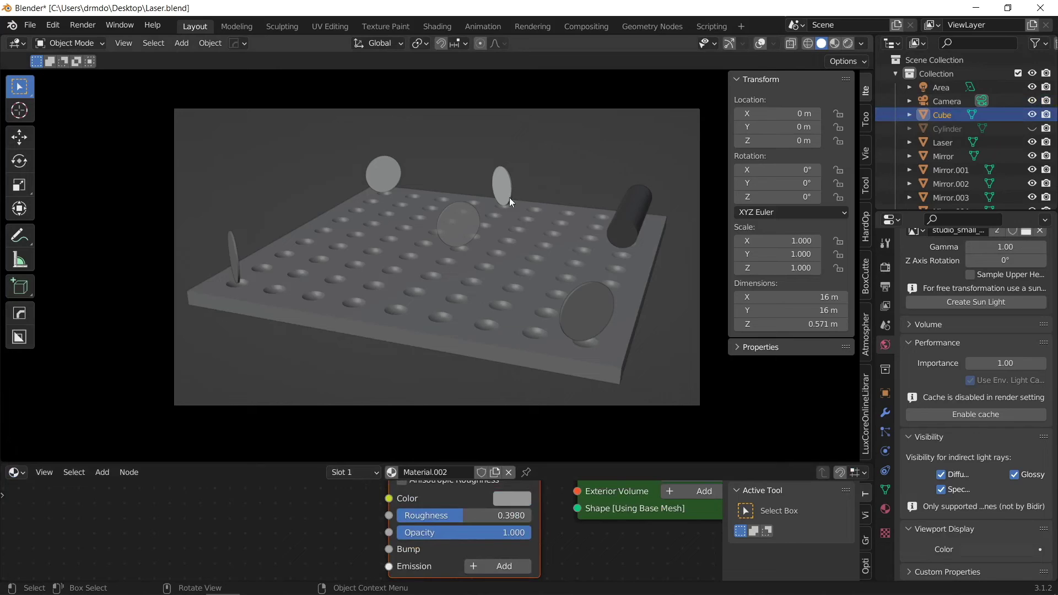
Step: Show the overlays and set the material opacity of the mirror at the board's center to 0.5
{"action": "left_click", "coordinate": [450, 234]}
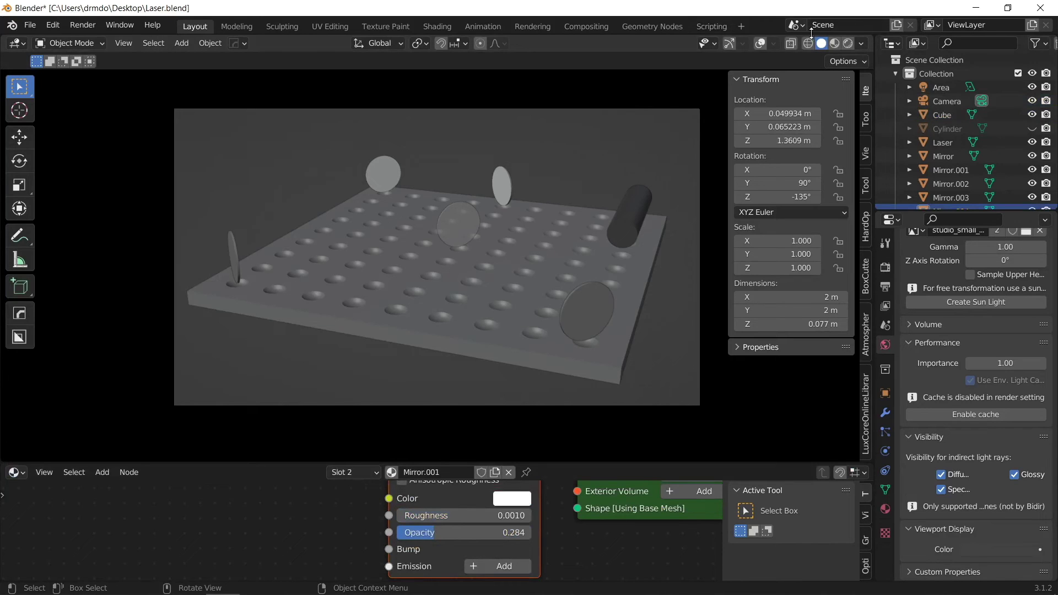
{"action": "left_click", "coordinate": [761, 45]}
{"action": "left_click", "coordinate": [475, 534]}
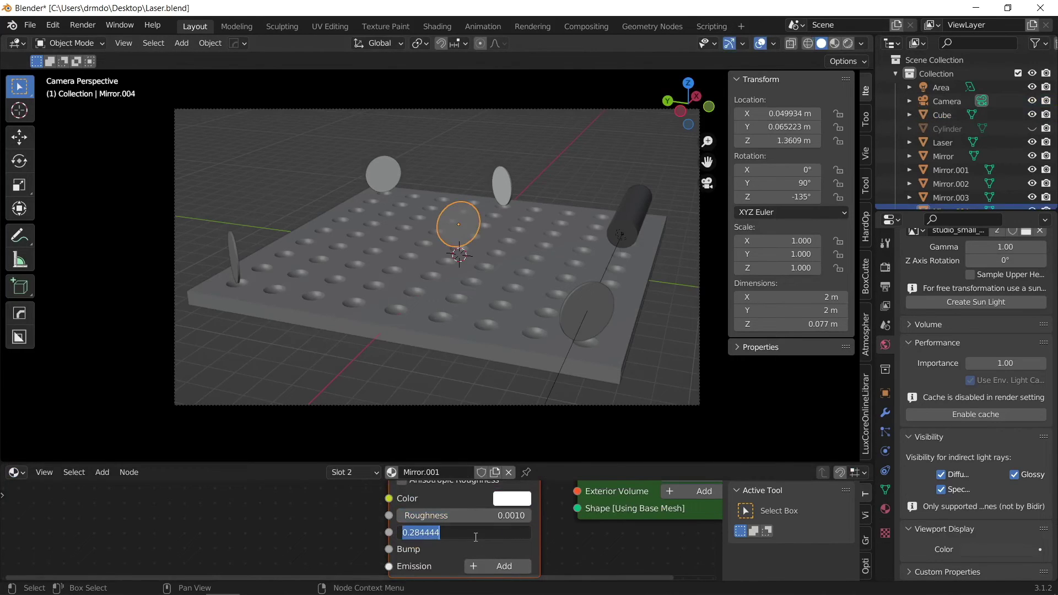
{"action": "type", "text": "0.5"}
{"action": "key", "text": "Return"}
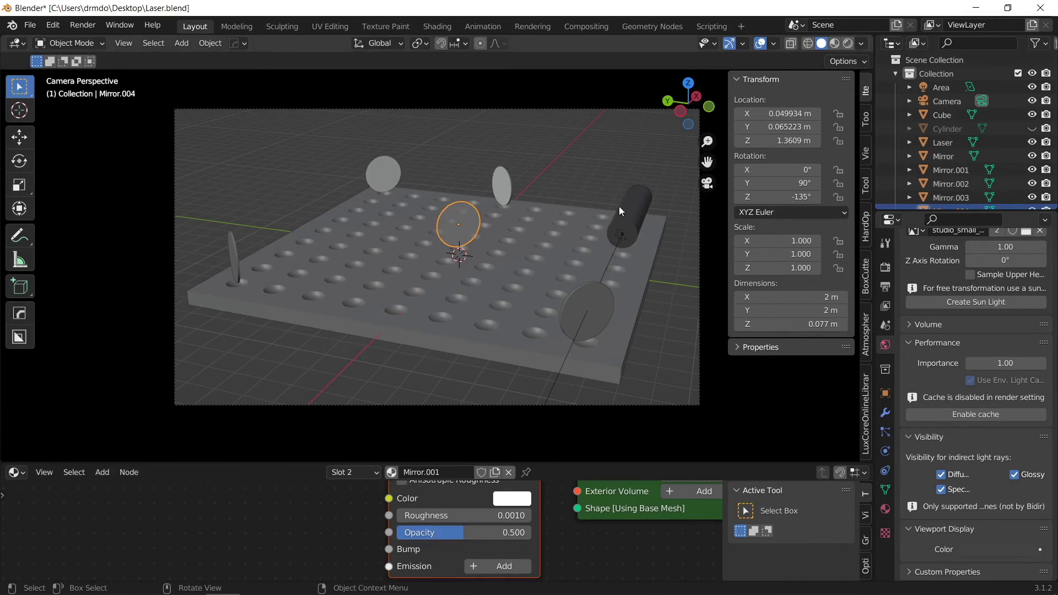
Step: Run a test render from the camera to check the beam and background, and stop it
{"action": "key", "text": "F12"}
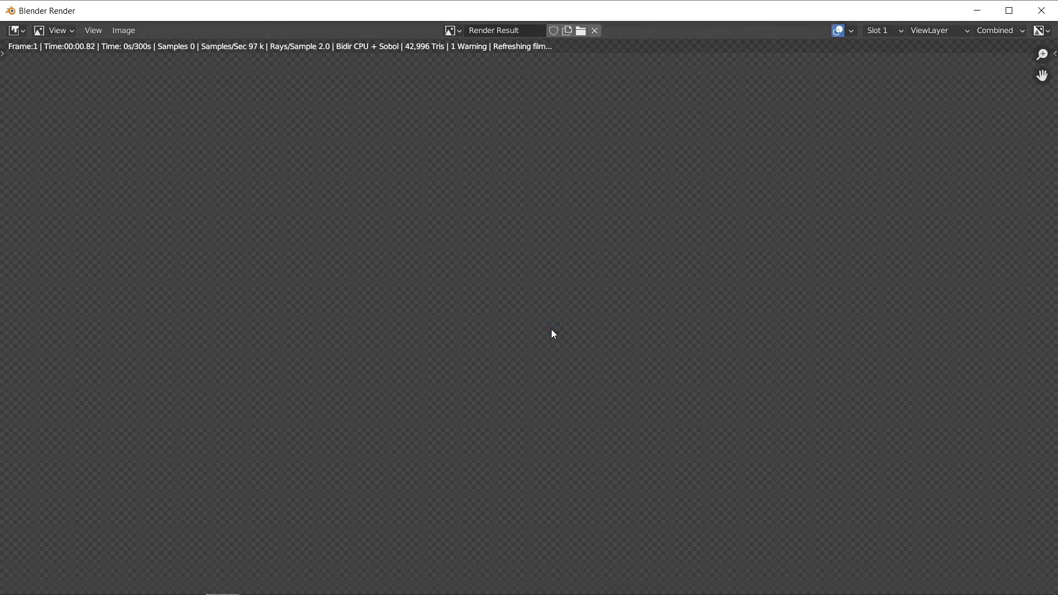
{"action": "scroll", "coordinate": [551, 328], "scroll_direction": "down", "scroll_amount": 2}
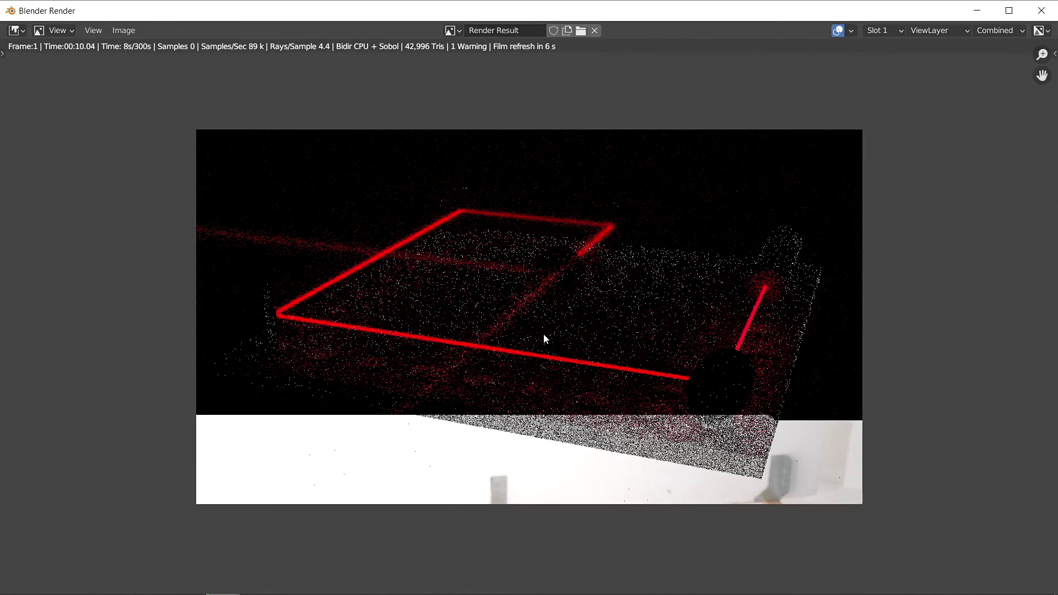
{"action": "key", "text": "Escape"}
{"action": "key", "text": "Escape"}
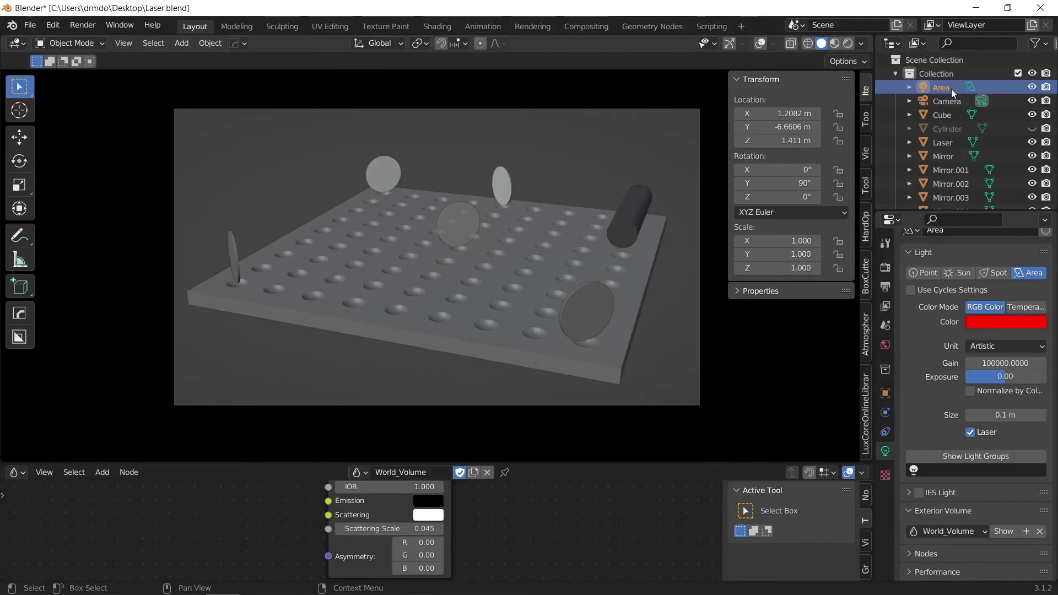
Step: Enable Transparent Film in the camera's image pipeline and render the scene again
{"action": "left_click", "coordinate": [947, 100]}
{"action": "scroll", "coordinate": [998, 422], "scroll_direction": "up", "scroll_amount": 2}
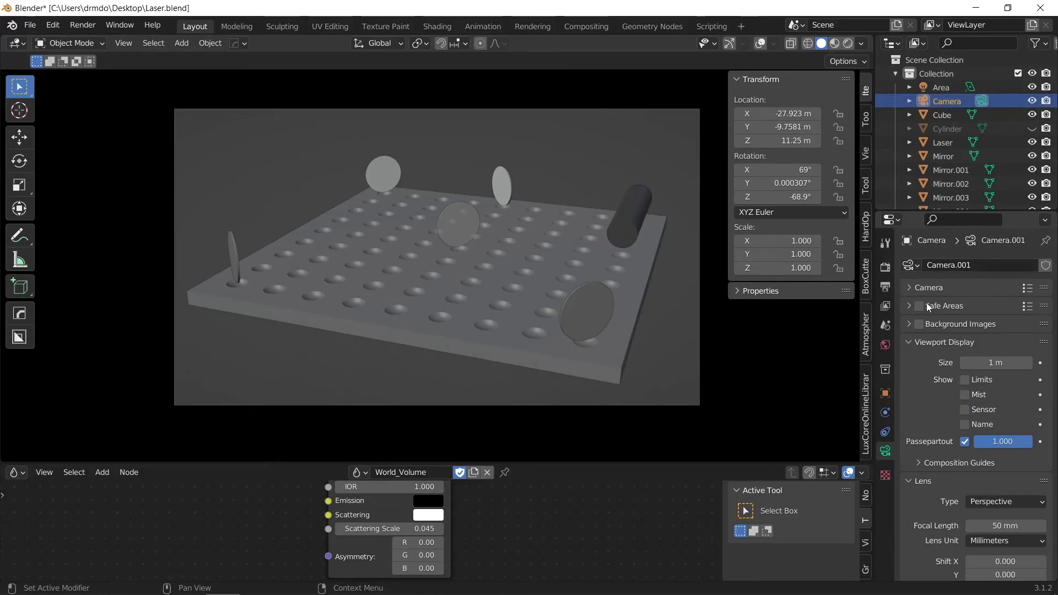
{"action": "scroll", "coordinate": [934, 332], "scroll_direction": "down", "scroll_amount": 12}
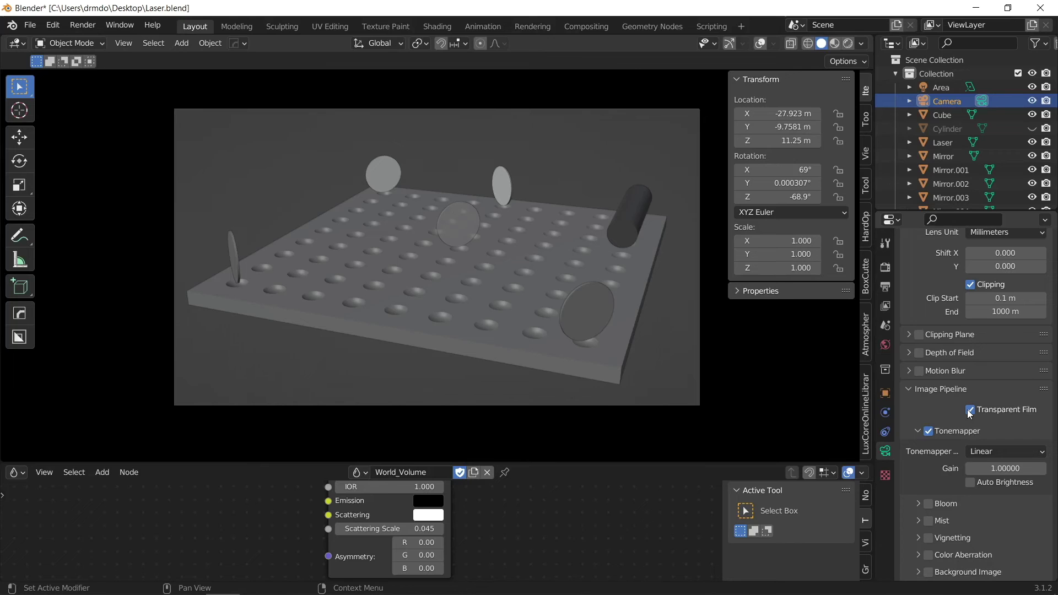
{"action": "key", "text": "F12"}
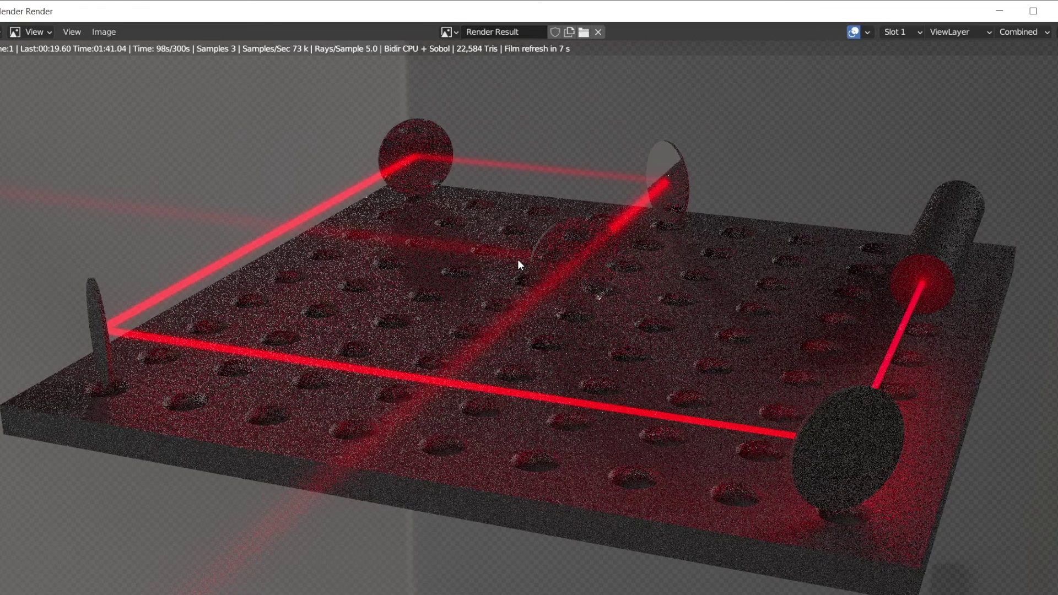
{"action": "key", "text": "Escape"}
{"action": "key", "text": "Escape"}
Step: Set the Area laser light's size to 0.05 m and save the file
{"action": "left_click", "coordinate": [886, 451]}
{"action": "left_click", "coordinate": [1008, 422]}
{"action": "type", "text": "0.05"}
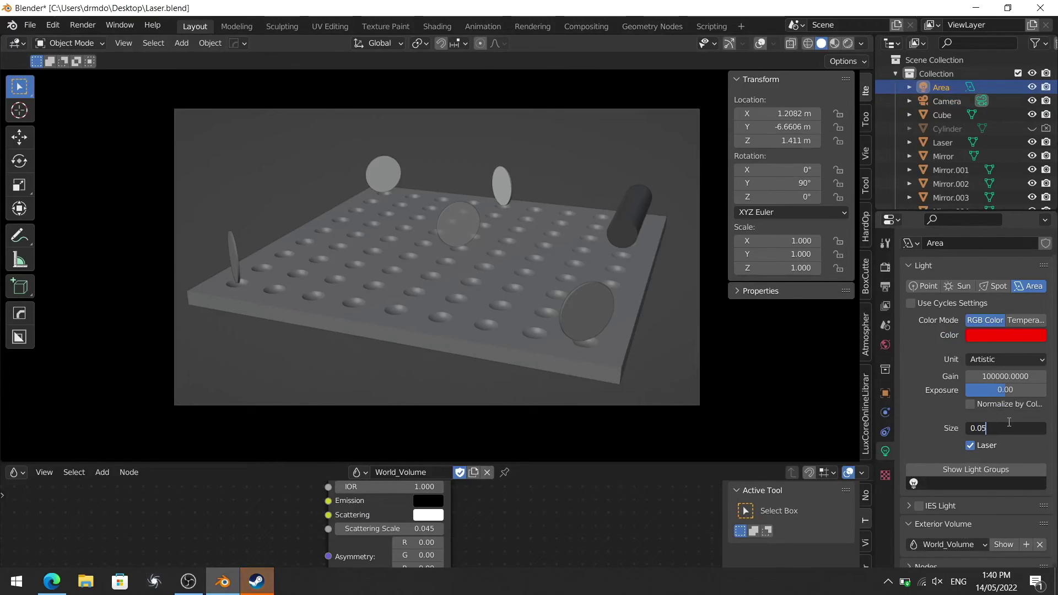
{"action": "key", "text": "Return"}
{"action": "key", "text": "ctrl+s"}
Step: Add a ground plane, scale it to about 141 m across, and lower it about 0.32 m beneath the board
{"action": "key", "text": "shift+a"}
{"action": "mouse_move", "coordinate": [404, 204]}
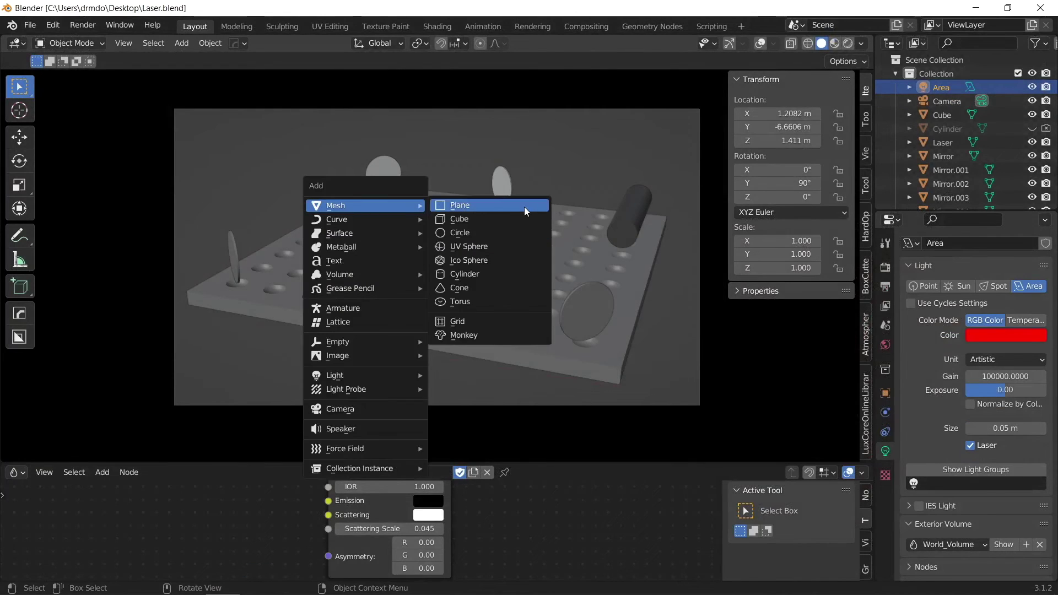
{"action": "left_click", "coordinate": [524, 207]}
{"action": "key", "text": "s"}
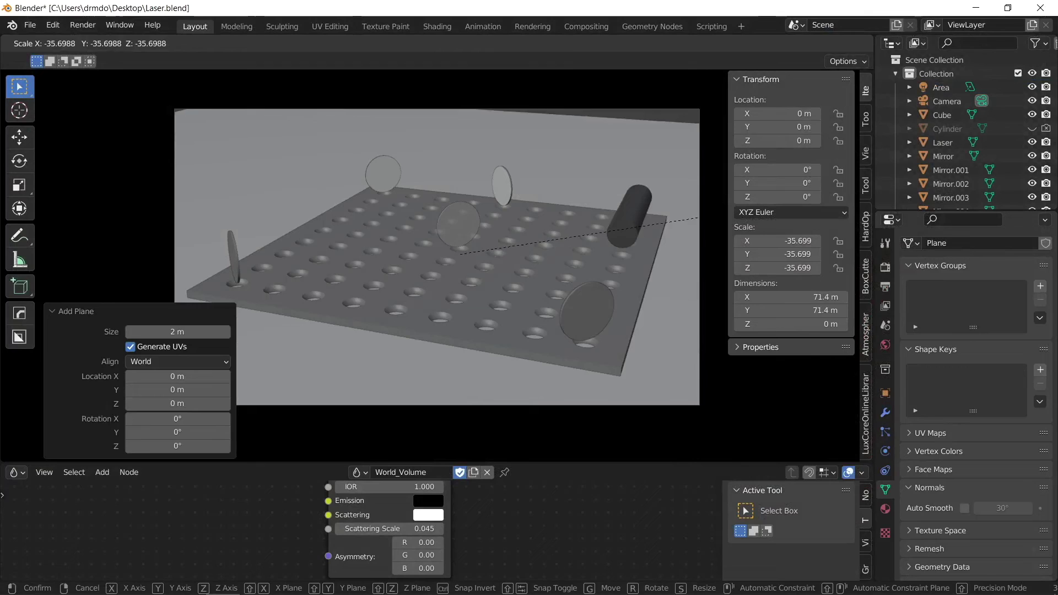
{"action": "left_click", "coordinate": [517, 220]}
{"action": "key", "text": "g"}
{"action": "key", "text": "z"}
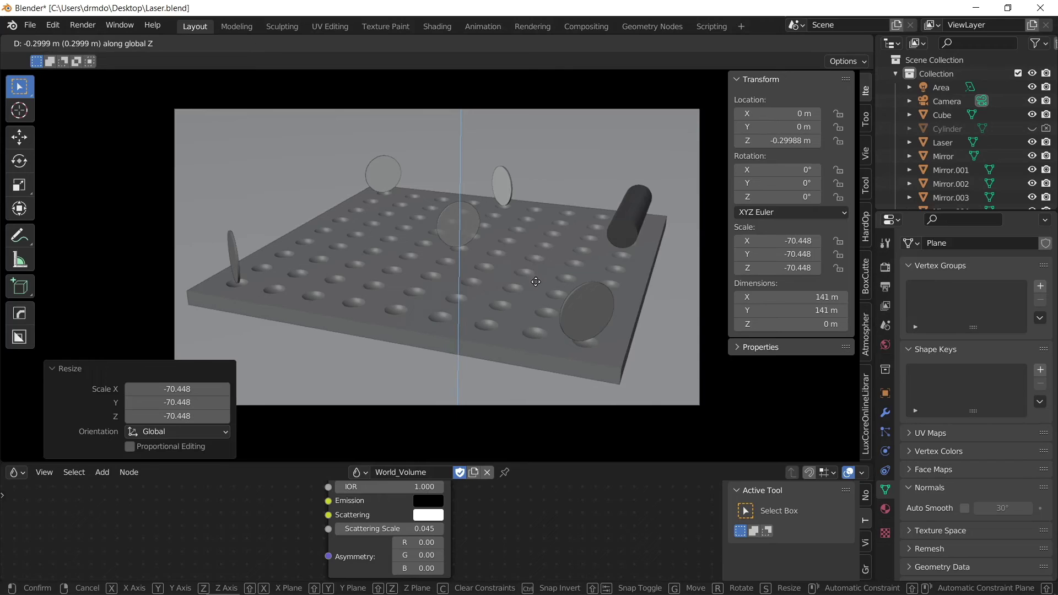
{"action": "left_click", "coordinate": [535, 290]}
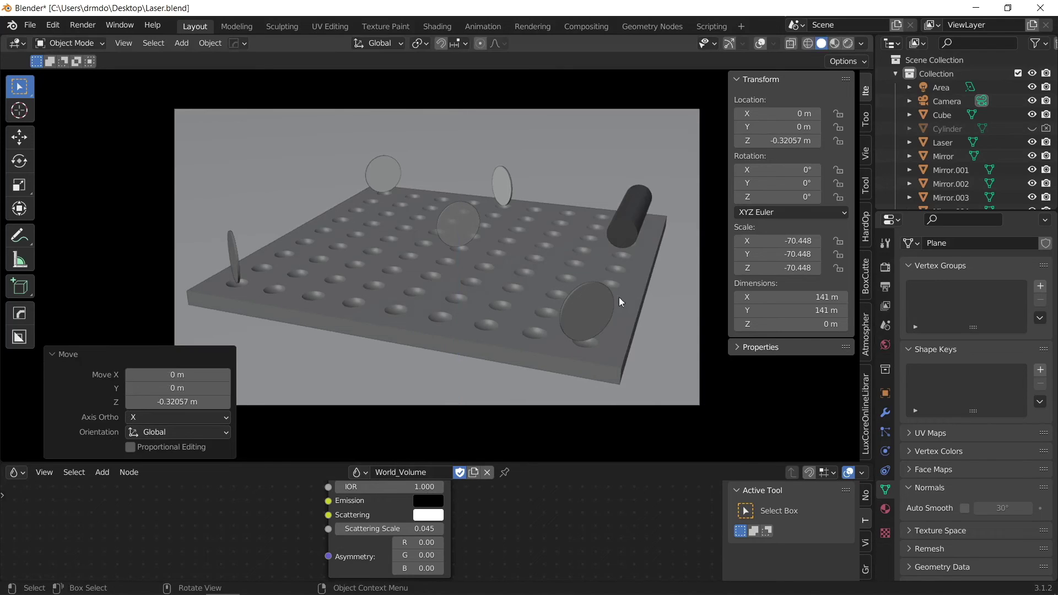
Step: Give the ground plane a Glossy preset material and brighten its diffuse color to near white
{"action": "left_click", "coordinate": [886, 509]}
{"action": "left_click", "coordinate": [939, 488]}
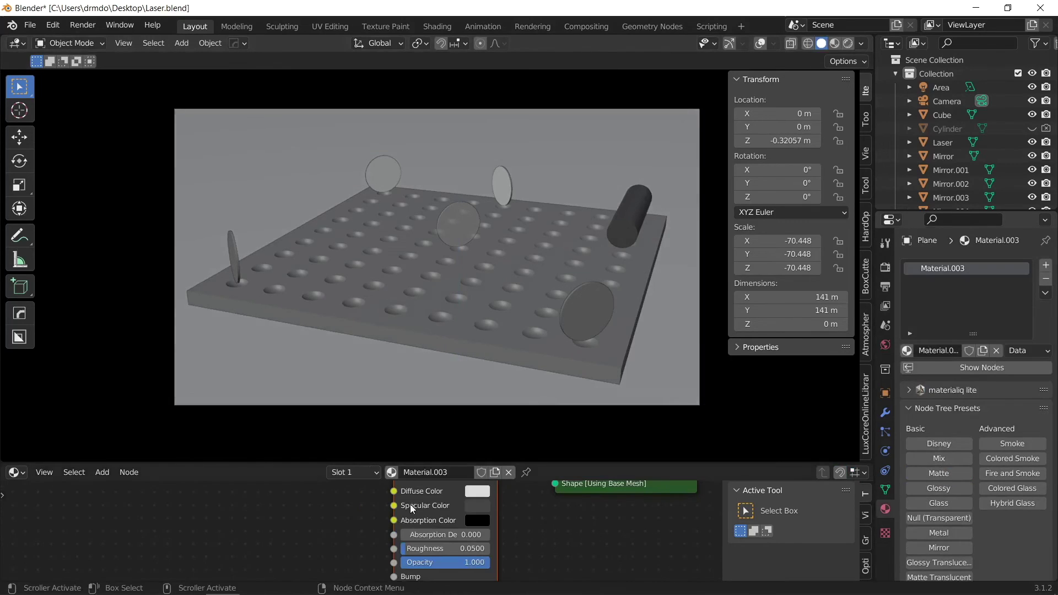
{"action": "scroll", "coordinate": [512, 517], "scroll_direction": "up", "scroll_amount": 2, "text": "shift"}
{"action": "left_click", "coordinate": [479, 525]}
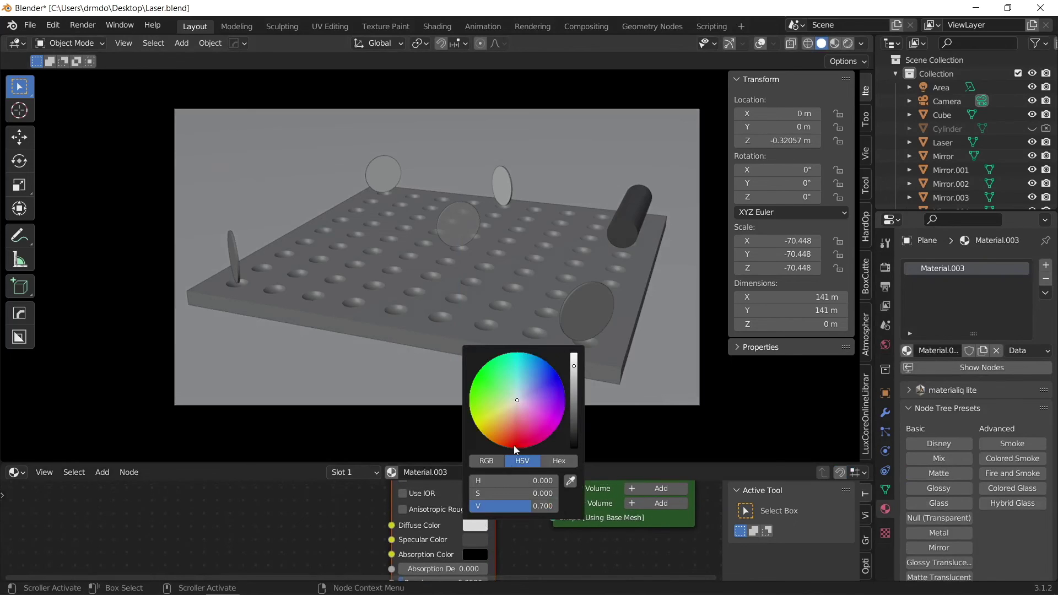
{"action": "left_click_drag", "start_coordinate": [577, 382], "coordinate": [574, 356]}
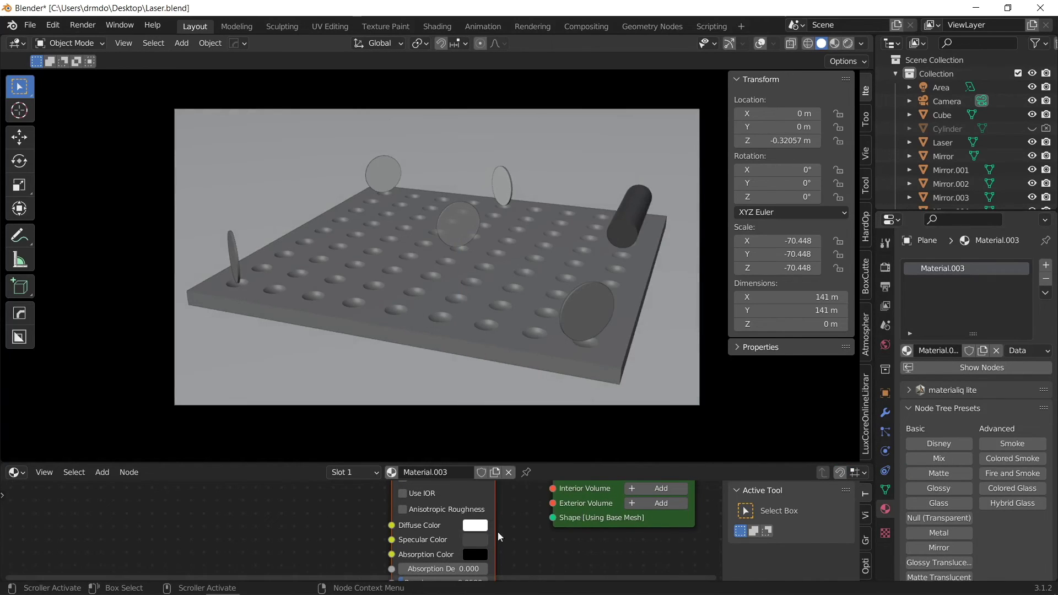
Step: Raise the ground plane material's roughness to about 0.18
{"action": "scroll", "coordinate": [503, 513], "scroll_direction": "down", "scroll_amount": 2, "text": "shift"}
{"action": "scroll", "coordinate": [503, 513], "scroll_direction": "down", "scroll_amount": 1, "text": "shift"}
{"action": "left_click_drag", "start_coordinate": [431, 551], "coordinate": [441, 551]}
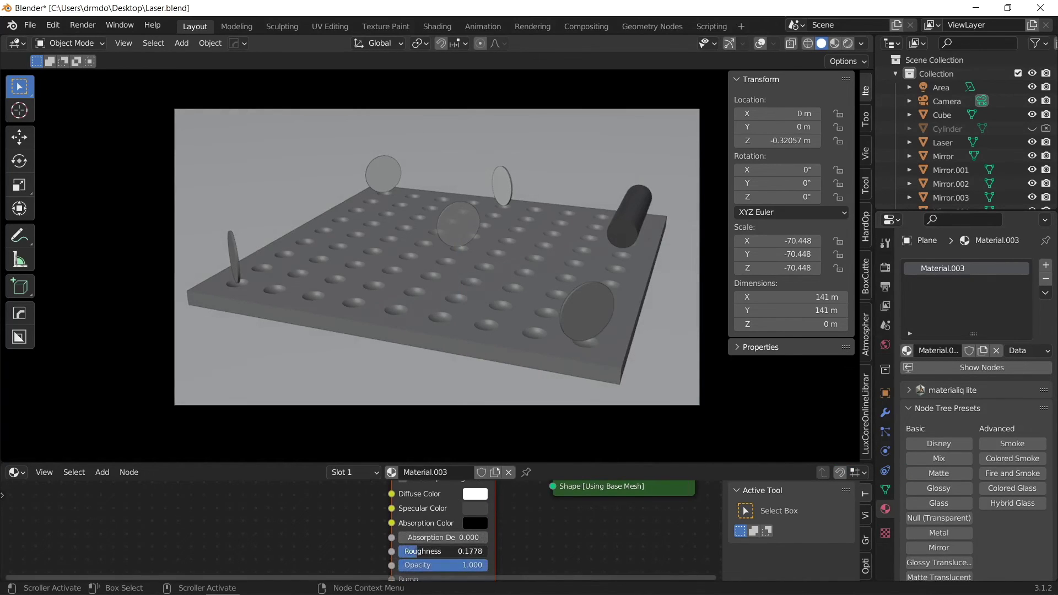
Step: Switch the viewport to rendered shading and render the scene through the camera
{"action": "scroll", "coordinate": [451, 552], "scroll_direction": "up", "scroll_amount": 6, "text": "shift"}
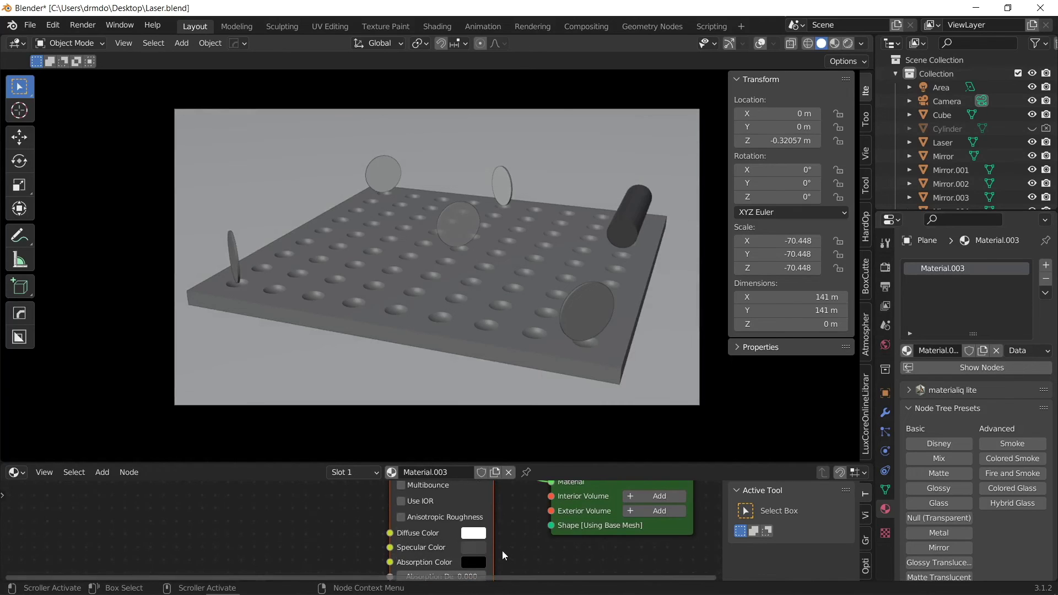
{"action": "left_click", "coordinate": [849, 44]}
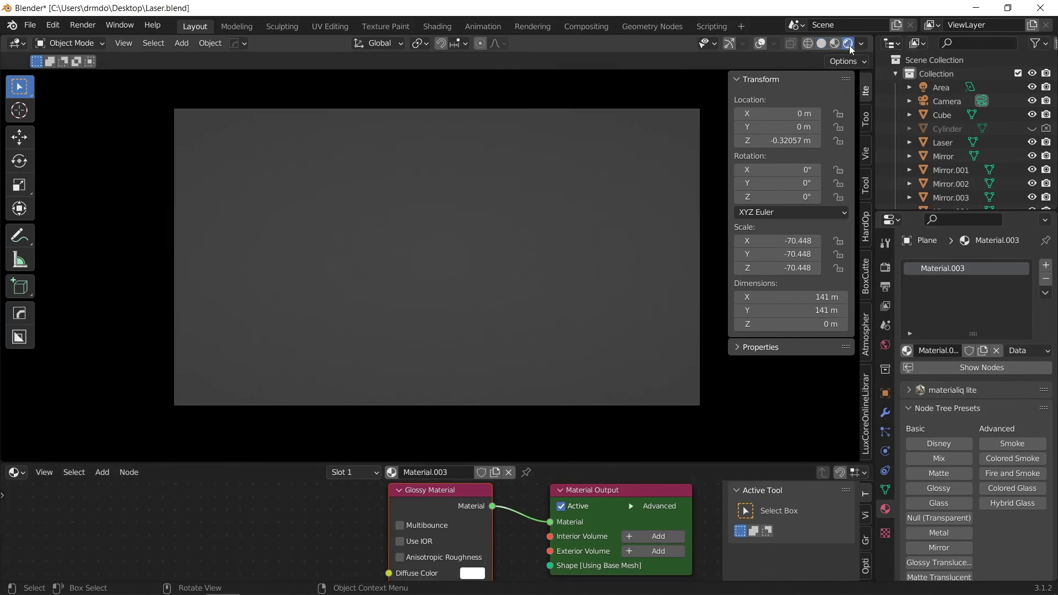
{"action": "key", "text": "F12"}
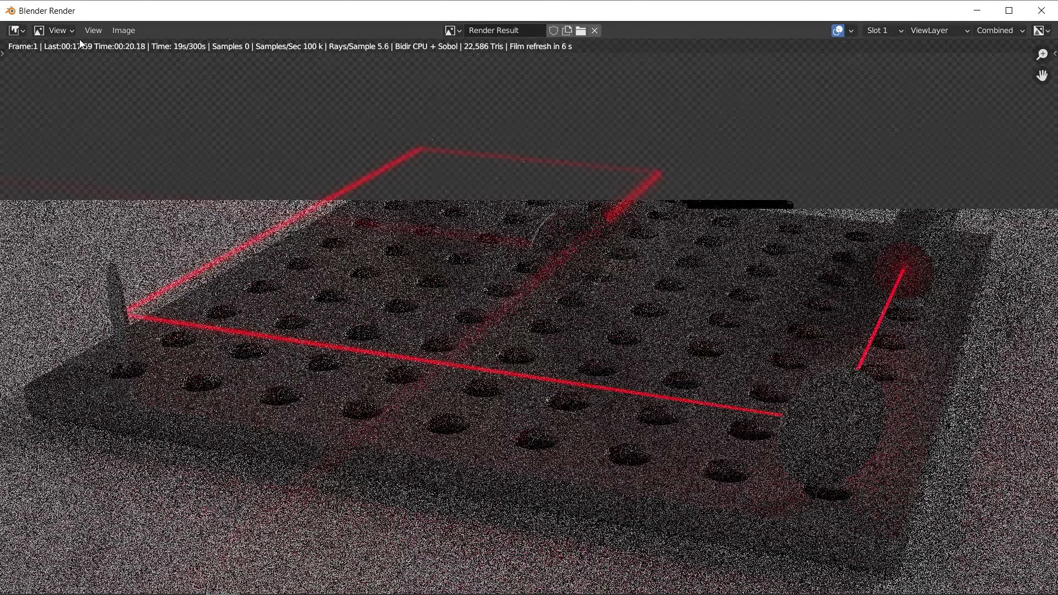
{"action": "key", "text": "Escape"}
Step: Open the Compositing workspace and enable nodes for the rendered scene
{"action": "left_click", "coordinate": [576, 26]}
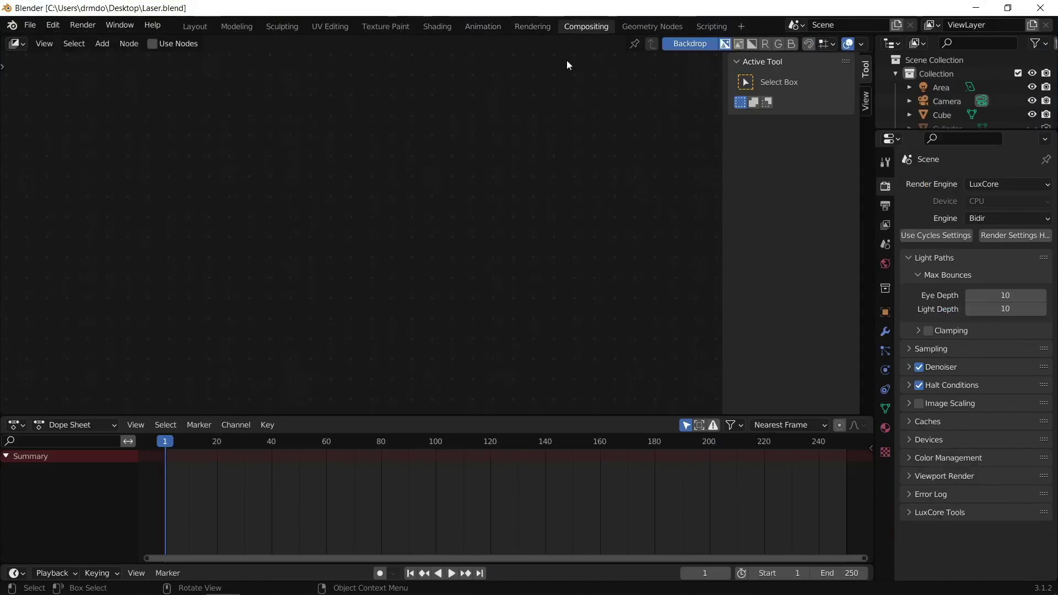
{"action": "left_click", "coordinate": [174, 45]}
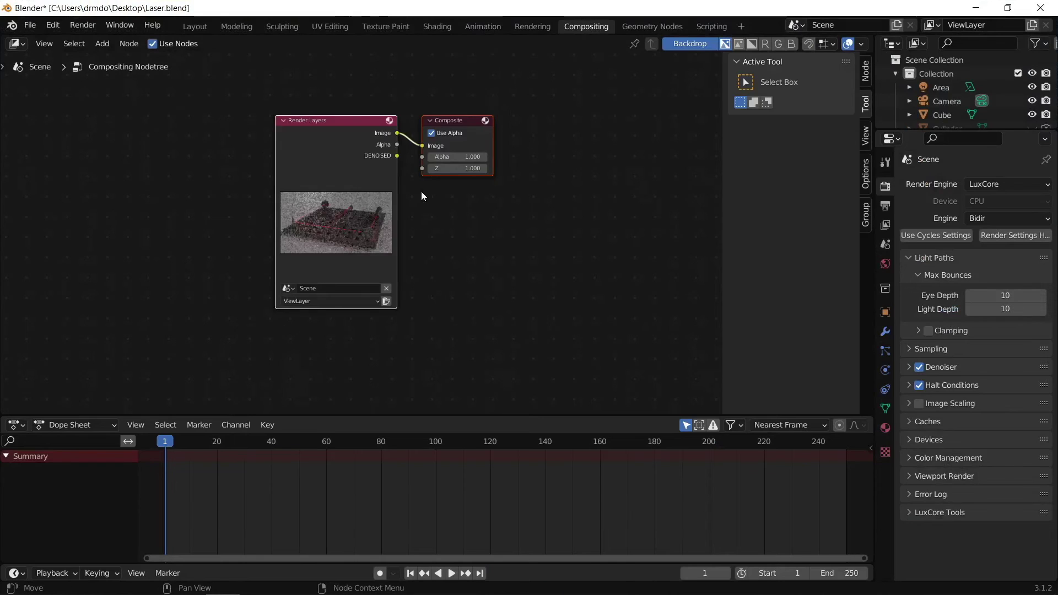
{"action": "scroll", "coordinate": [427, 183], "scroll_direction": "up", "scroll_amount": 2}
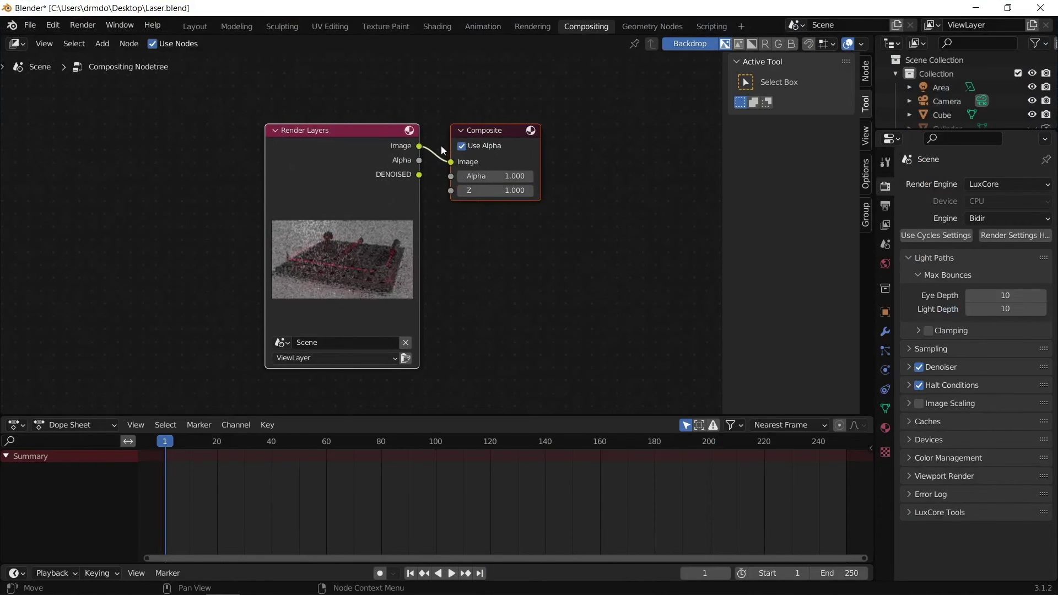
Step: Add a Viewer node and connect the Render Layers' DENOISED output to its Image input
{"action": "key", "text": "shift+a"}
{"action": "type", "text": "view"}
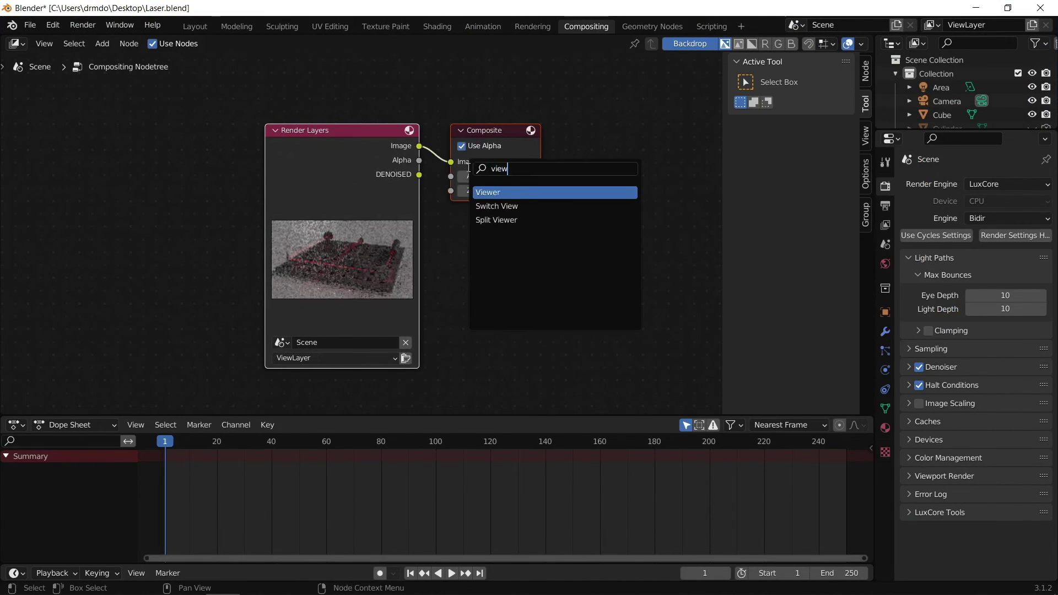
{"action": "key", "text": "Return"}
{"action": "left_click", "coordinate": [477, 243]}
{"action": "left_click_drag", "start_coordinate": [419, 146], "coordinate": [478, 280]}
{"action": "left_click_drag", "start_coordinate": [329, 138], "coordinate": [154, 139]}
{"action": "left_click_drag", "start_coordinate": [247, 182], "coordinate": [481, 282]}
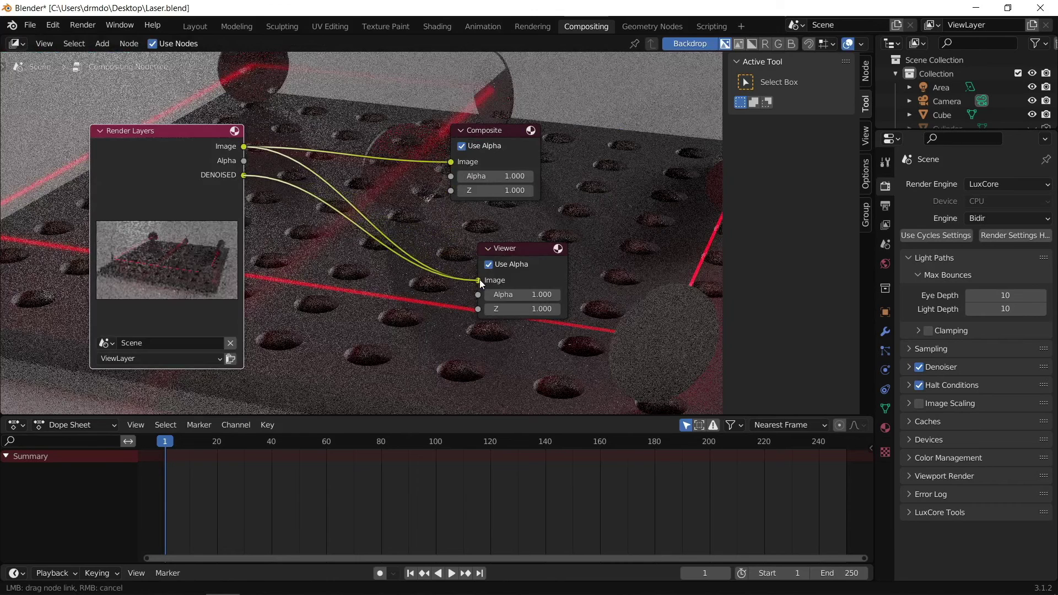
Step: Fit the backdrop image to the compositor's view
{"action": "middle_click_drag", "start_coordinate": [638, 149], "coordinate": [302, 210]}
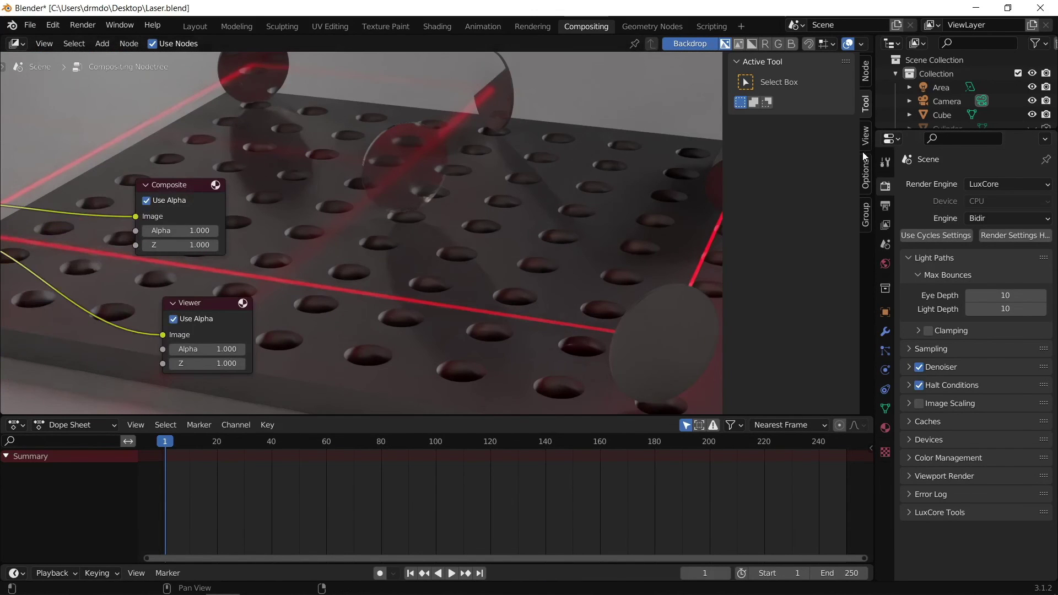
{"action": "left_click", "coordinate": [865, 138]}
{"action": "left_click", "coordinate": [791, 160]}
{"action": "scroll", "coordinate": [490, 215], "scroll_direction": "down", "scroll_amount": 2}
{"action": "middle_click_drag", "start_coordinate": [490, 215], "coordinate": [557, 196]}
Step: Insert a Glare node between the DENOISED output and the Viewer, and set its type to Fog Glow
{"action": "key", "text": "shift+a"}
{"action": "type", "text": "glare"}
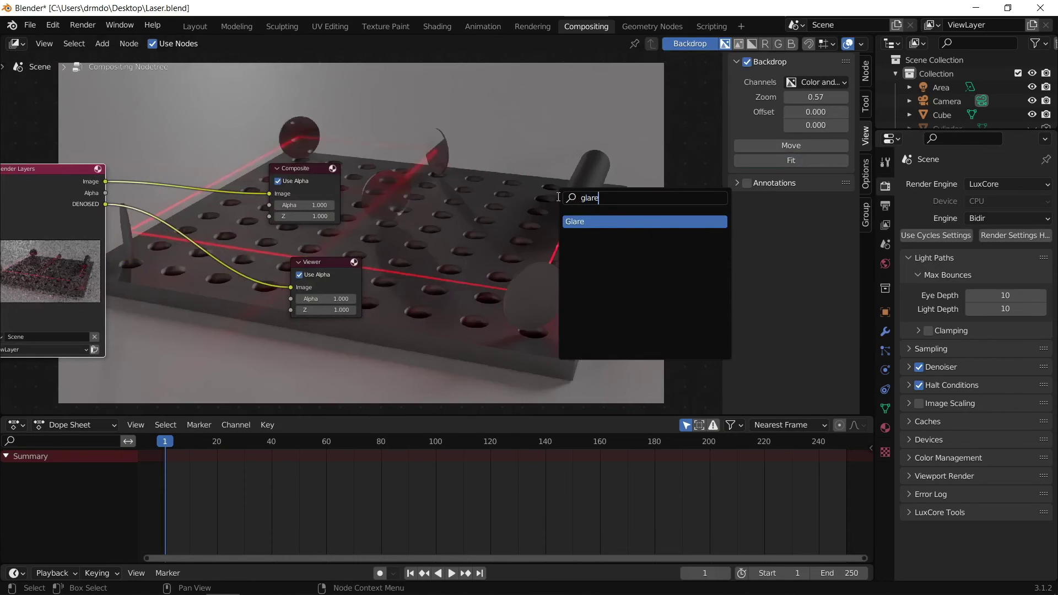
{"action": "key", "text": "Return"}
{"action": "left_click", "coordinate": [193, 220]}
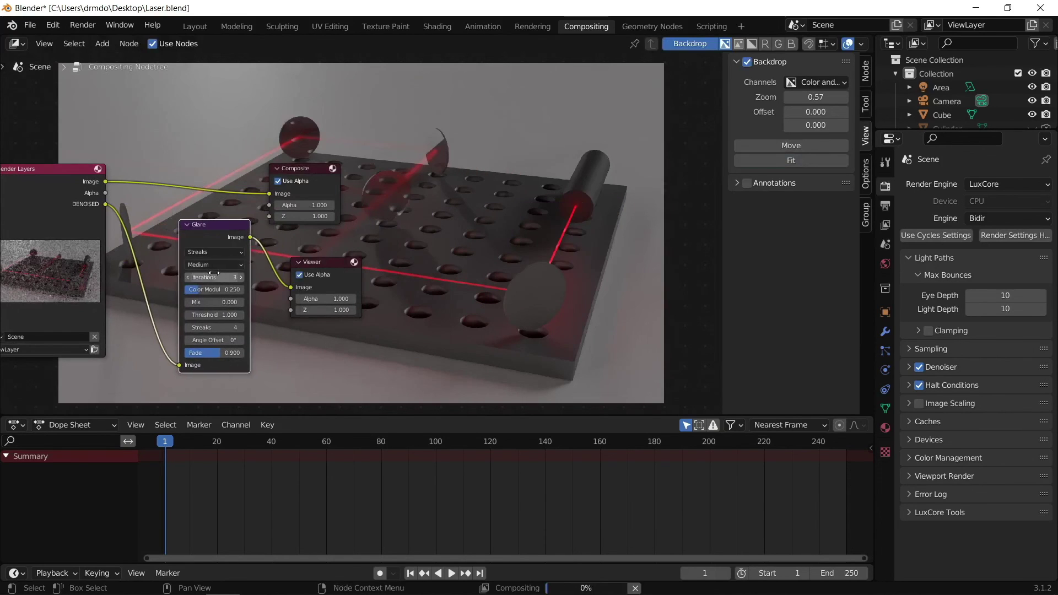
{"action": "left_click", "coordinate": [207, 253]}
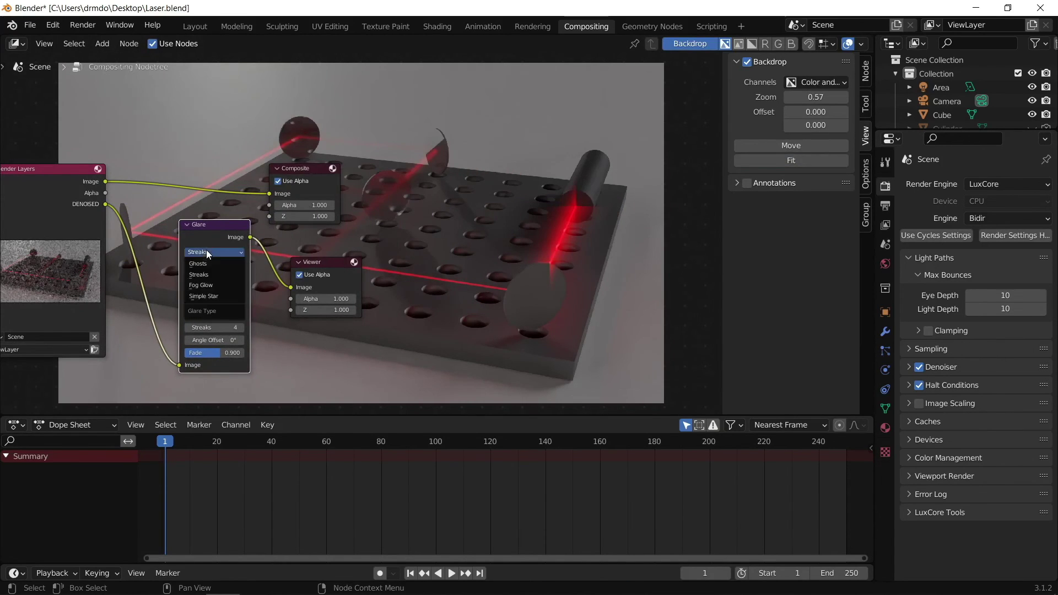
{"action": "left_click", "coordinate": [208, 280]}
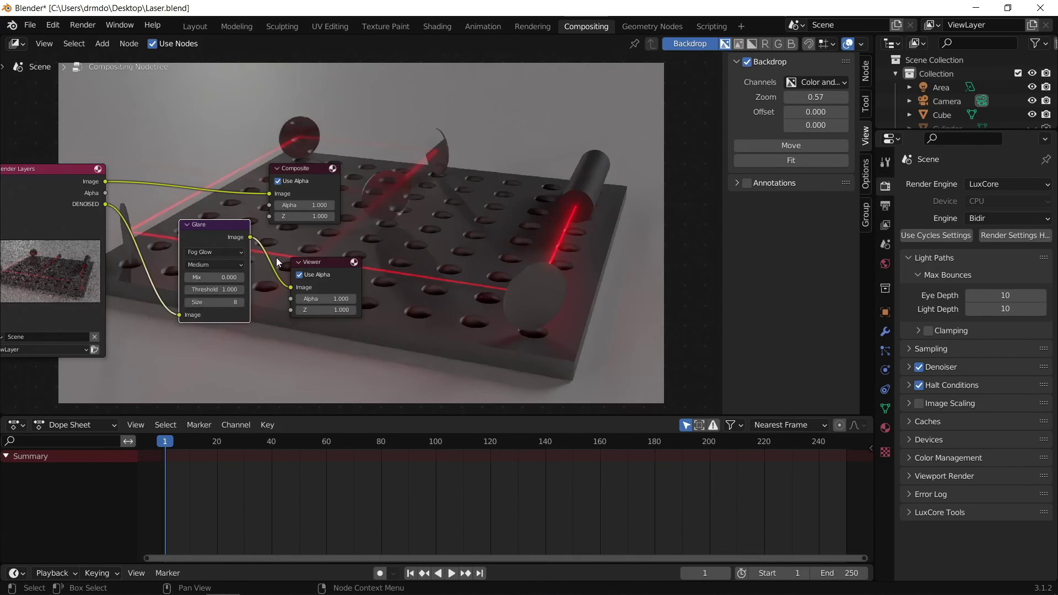
Step: Lower the Glare node's threshold to 0.540 and set its quality to High
{"action": "scroll", "coordinate": [390, 253], "scroll_direction": "up", "scroll_amount": 3}
{"action": "scroll", "coordinate": [374, 320], "scroll_direction": "up", "scroll_amount": 2}
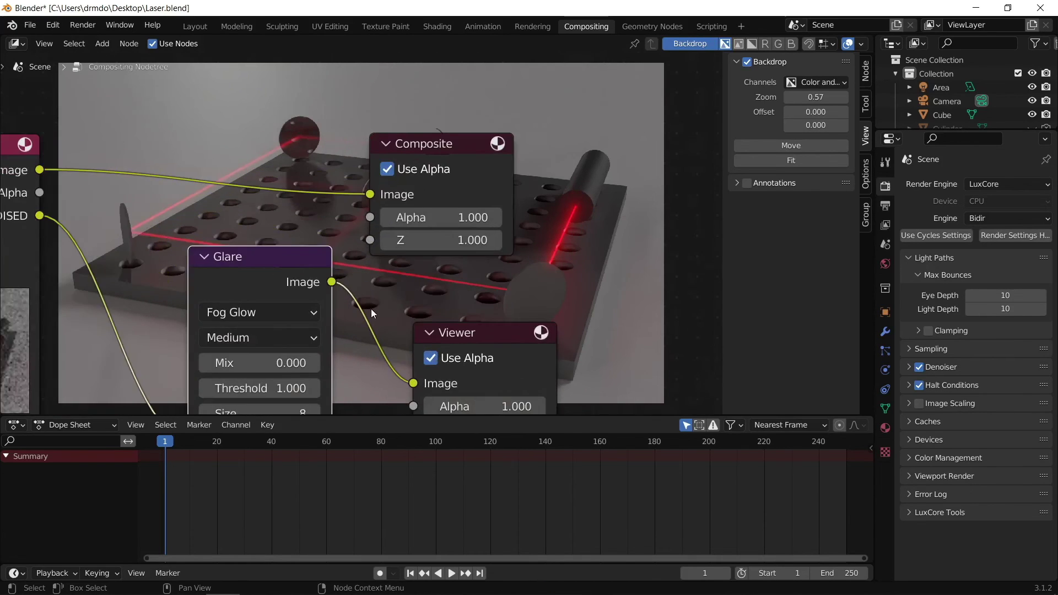
{"action": "left_click_drag", "start_coordinate": [302, 349], "coordinate": [278, 349]}
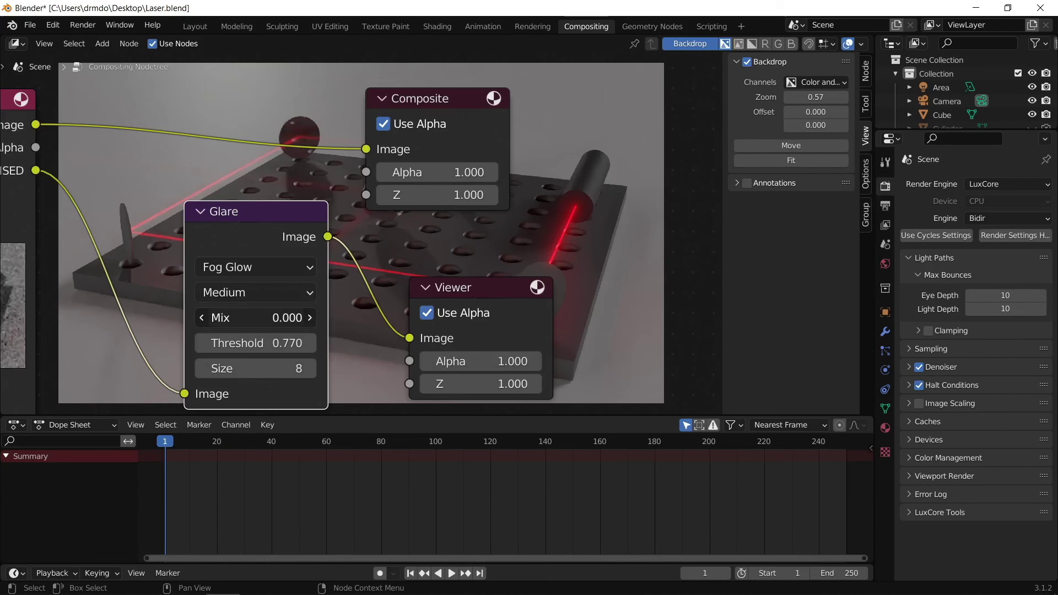
{"action": "mouse_move", "coordinate": [256, 318]}
{"action": "left_mouse_down"}
{"action": "mouse_move", "coordinate": [282, 317]}
{"action": "mouse_move", "coordinate": [224, 318]}
{"action": "mouse_move", "coordinate": [273, 318]}
{"action": "left_mouse_up"}
{"action": "left_click", "coordinate": [279, 292]}
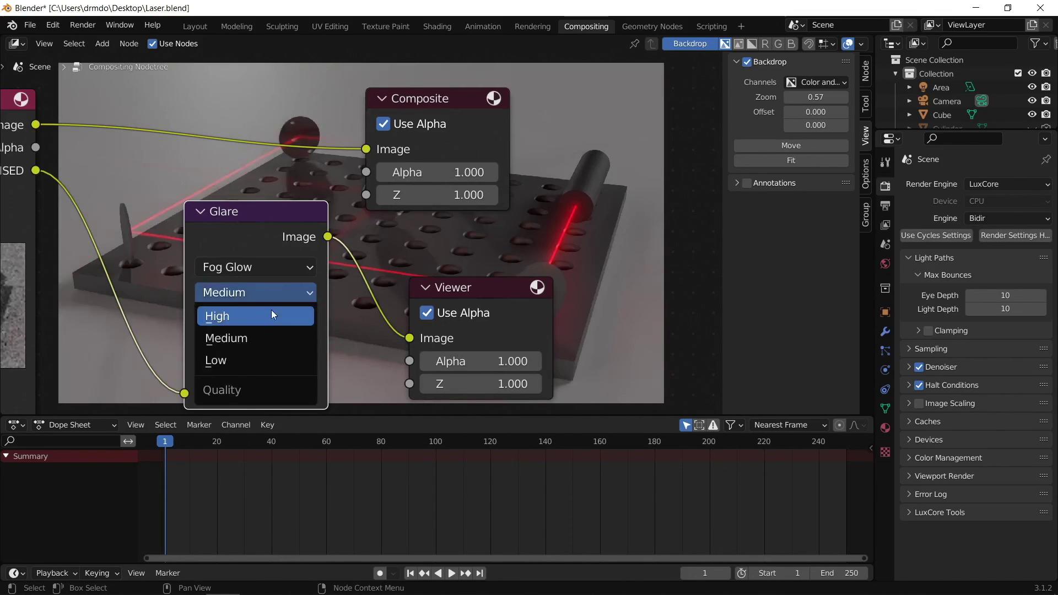
{"action": "left_click", "coordinate": [263, 322]}
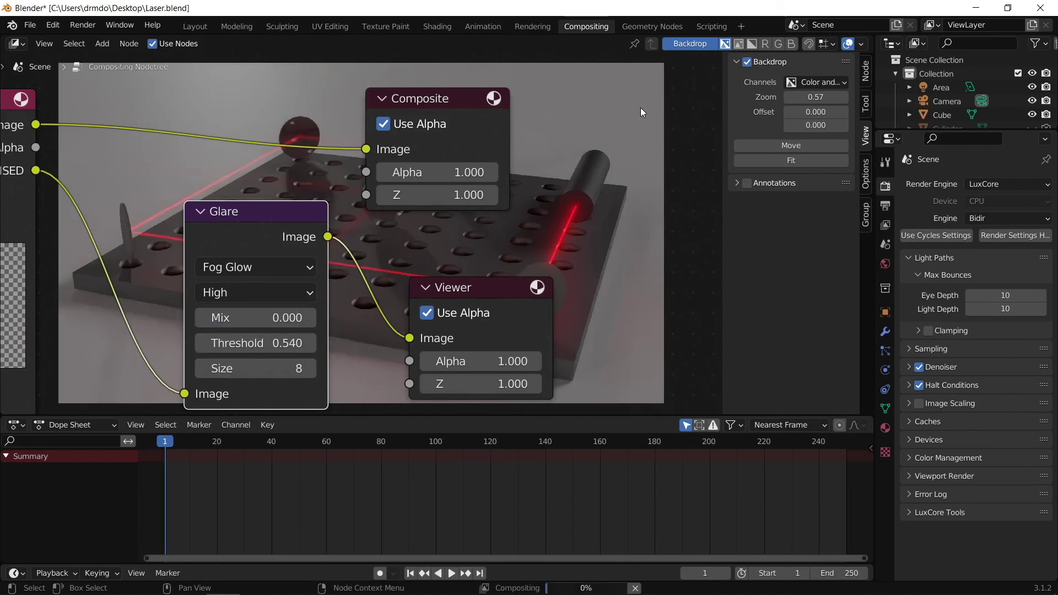
Step: Set the Glare node's size to 9 and check the glow on the backdrop image
{"action": "middle_click_drag", "start_coordinate": [613, 119], "coordinate": [628, 60]}
{"action": "middle_click_drag", "start_coordinate": [478, 302], "coordinate": [576, 340]}
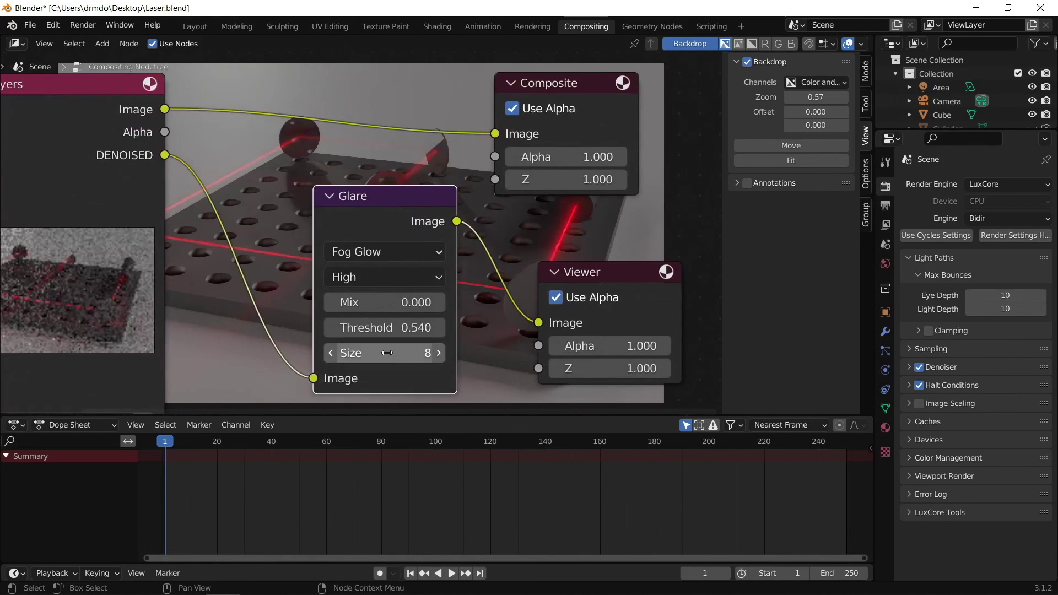
{"action": "left_click", "coordinate": [435, 354]}
{"action": "key", "text": "Return"}
{"action": "left_click", "coordinate": [440, 353]}
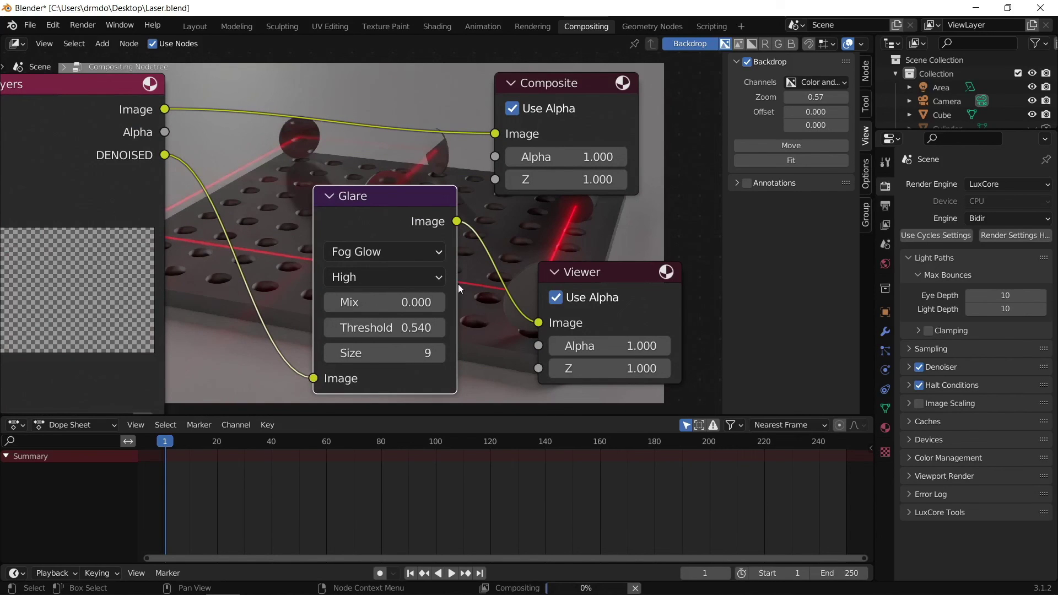
{"action": "scroll", "coordinate": [488, 263], "scroll_direction": "up", "scroll_amount": 10, "text": "shift"}
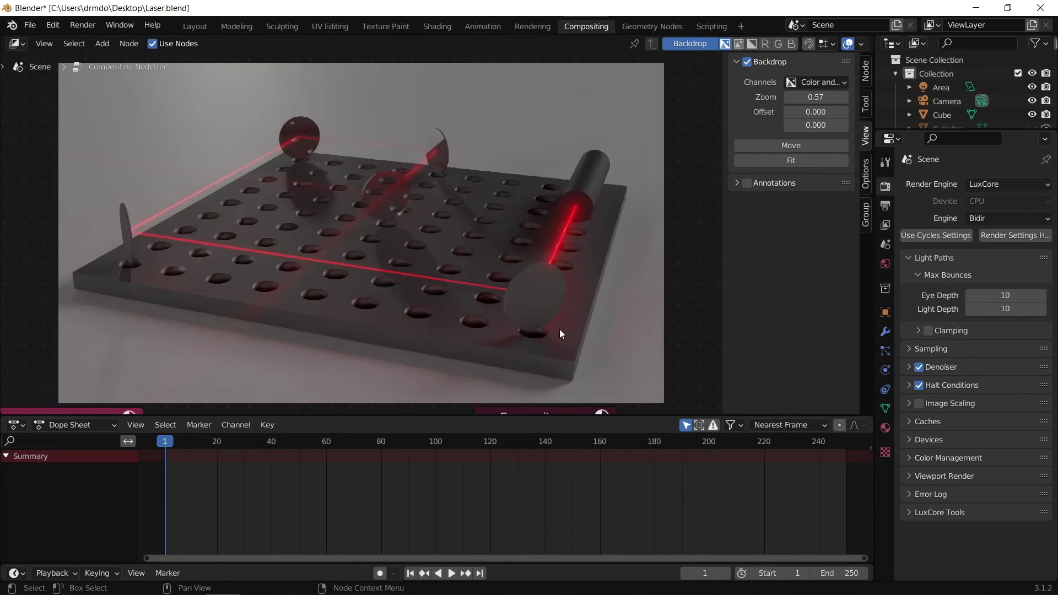
{"action": "middle_click_drag", "start_coordinate": [547, 333], "coordinate": [528, 309]}
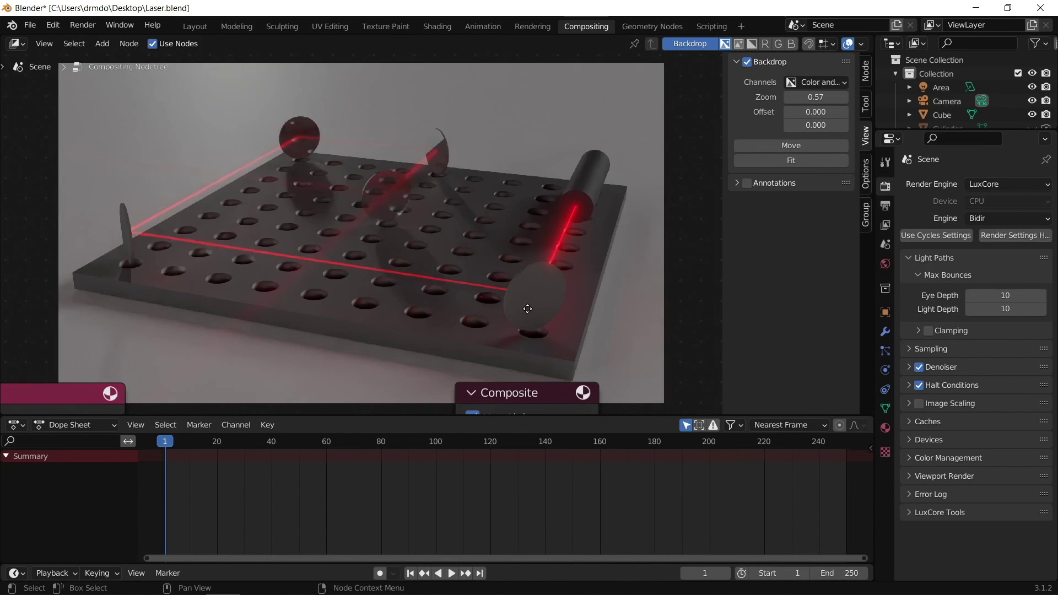
{"action": "middle_click_drag", "start_coordinate": [528, 291], "coordinate": [543, 129]}
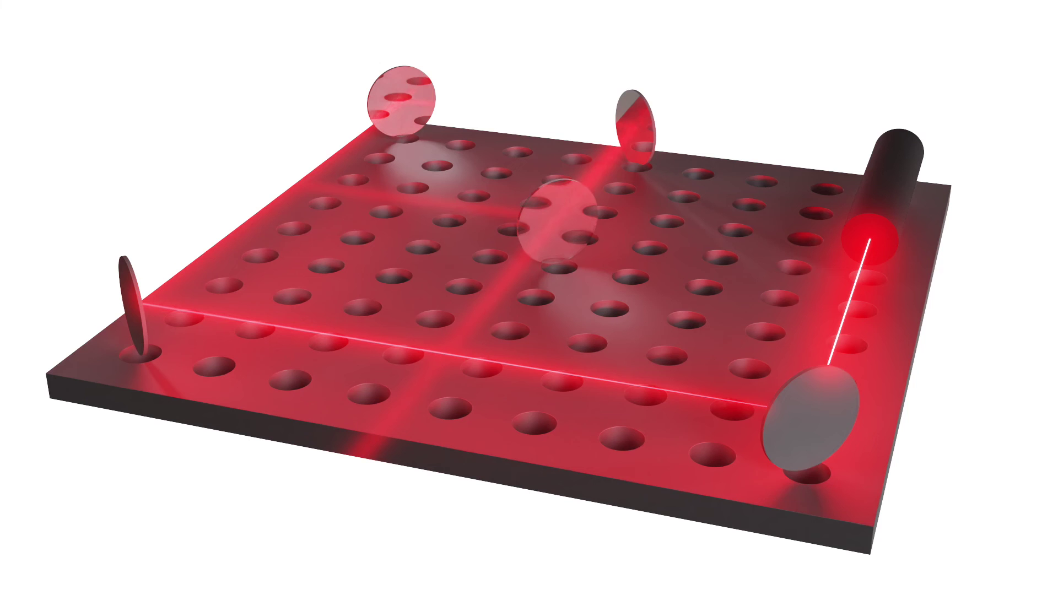